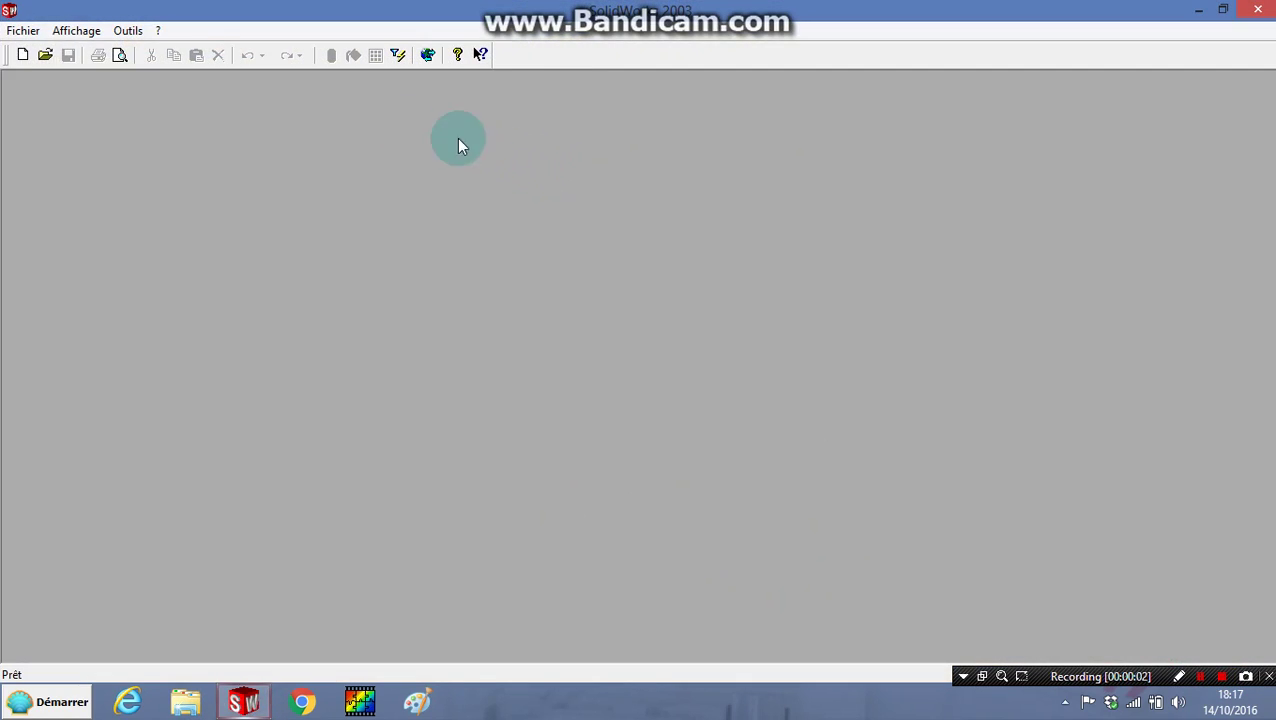
Create a new part document and start a sketch
left_click(23, 59)
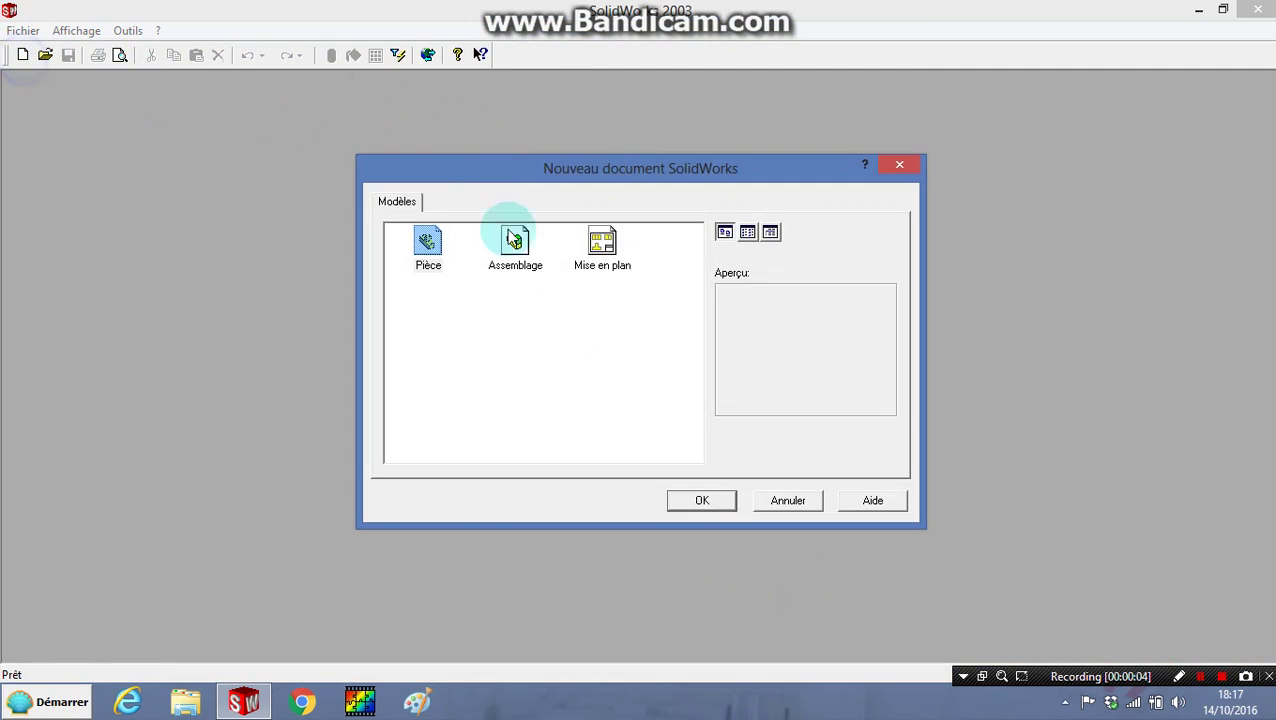
left_click(698, 498)
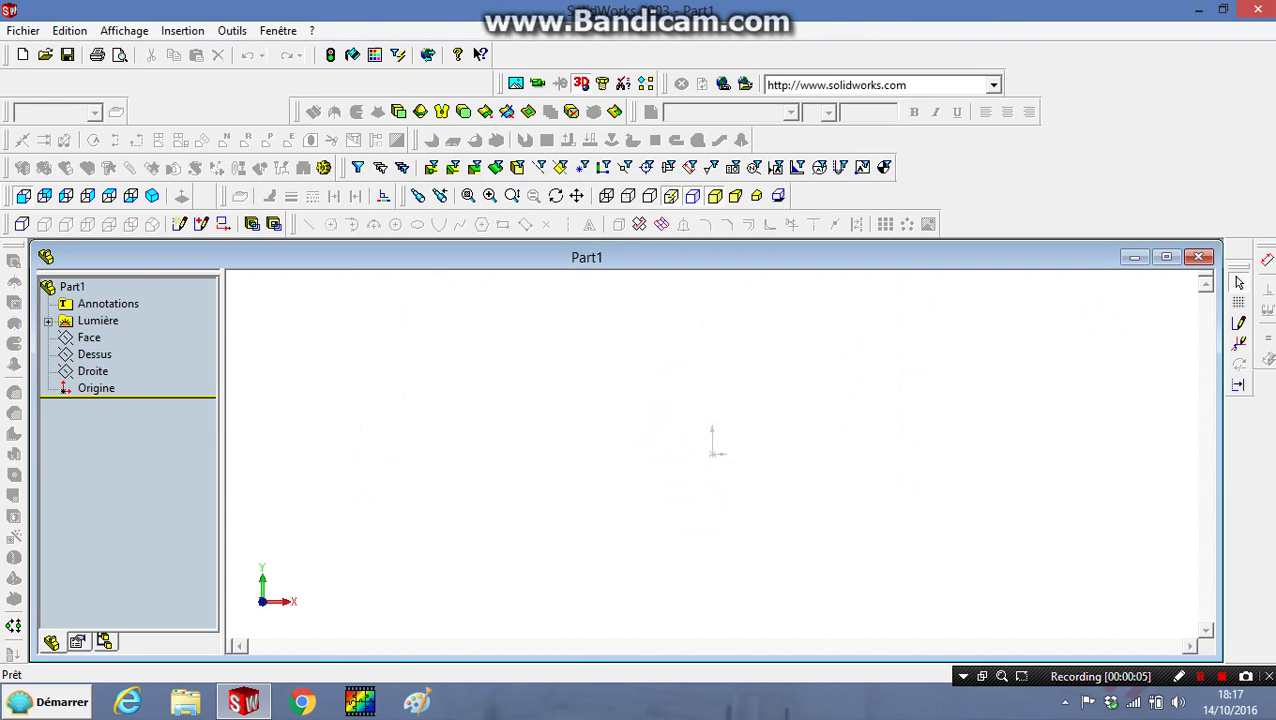
left_click(1239, 327)
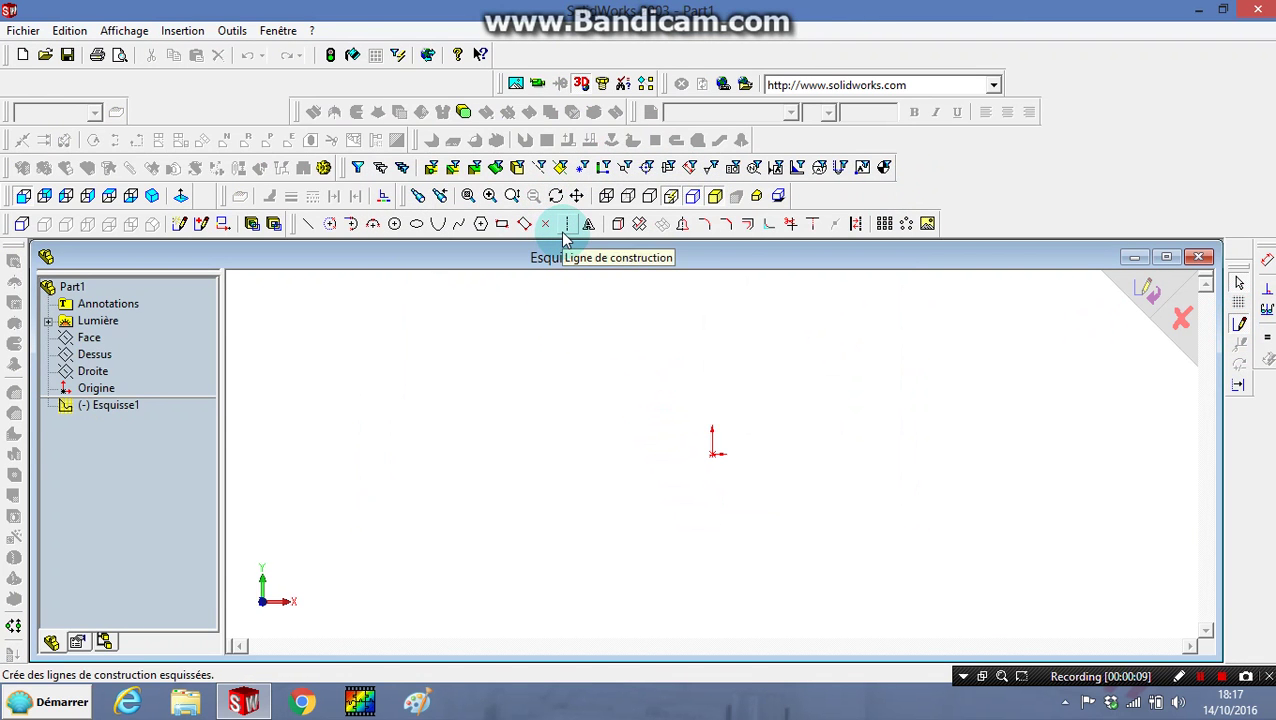
Draw vertical and horizontal centrelines crossing at the origin, then exit the sketch
left_click(566, 226)
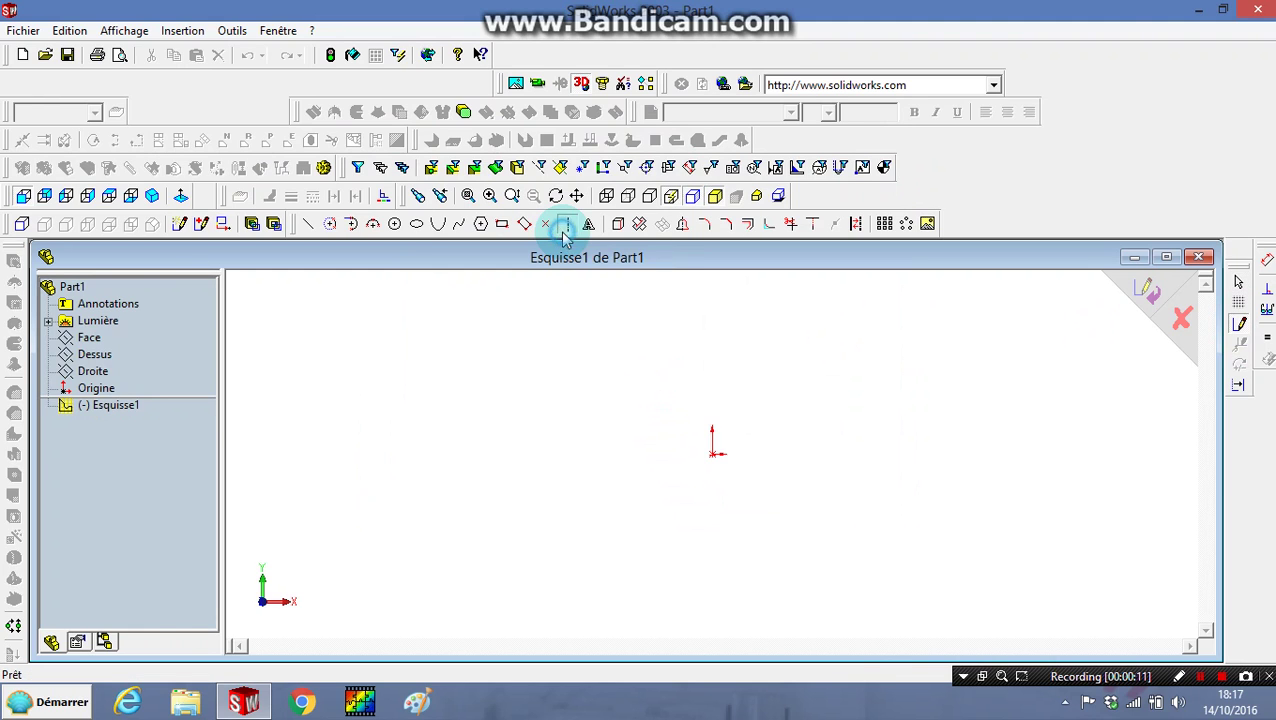
left_click(716, 314)
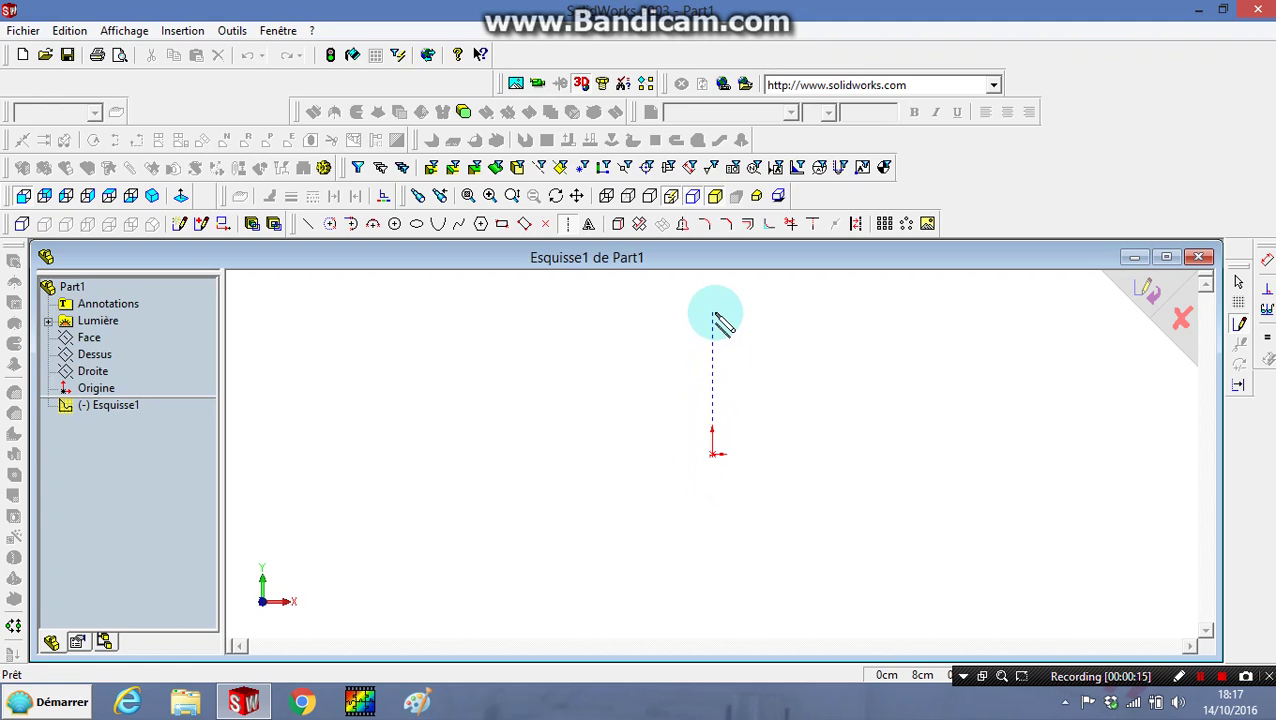
left_click(713, 318)
left_click(714, 449)
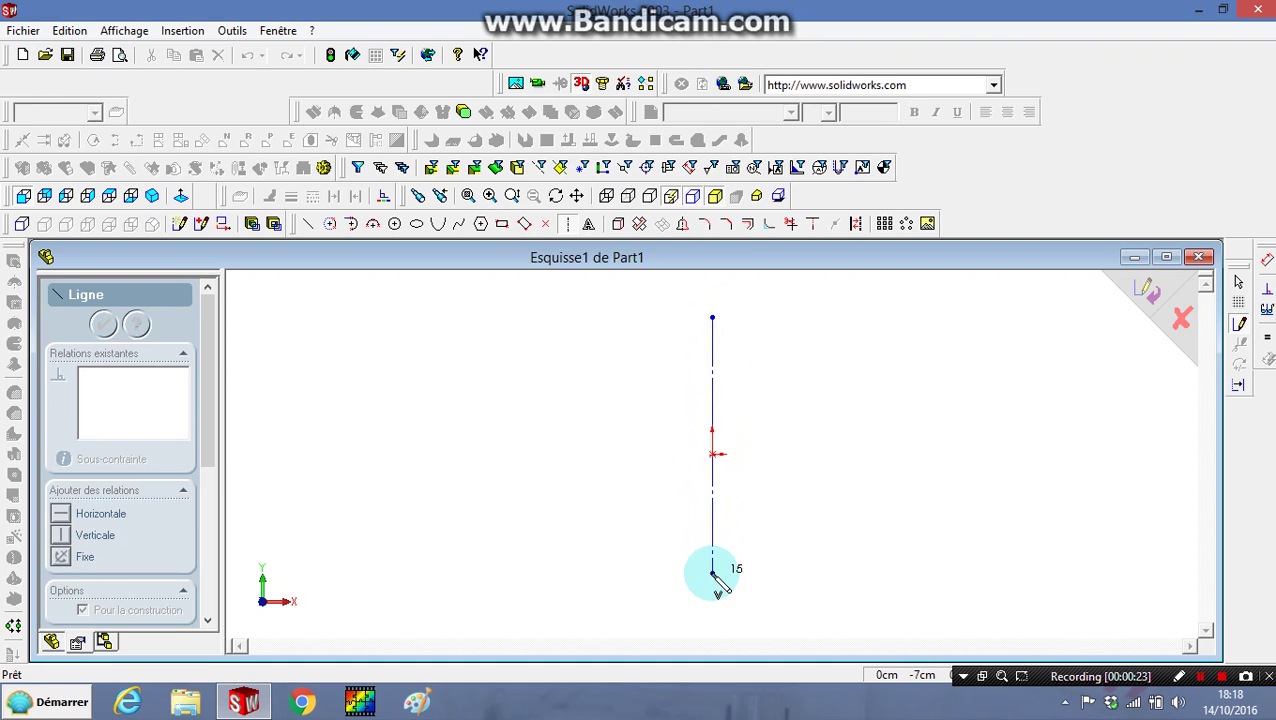
left_click(712, 592)
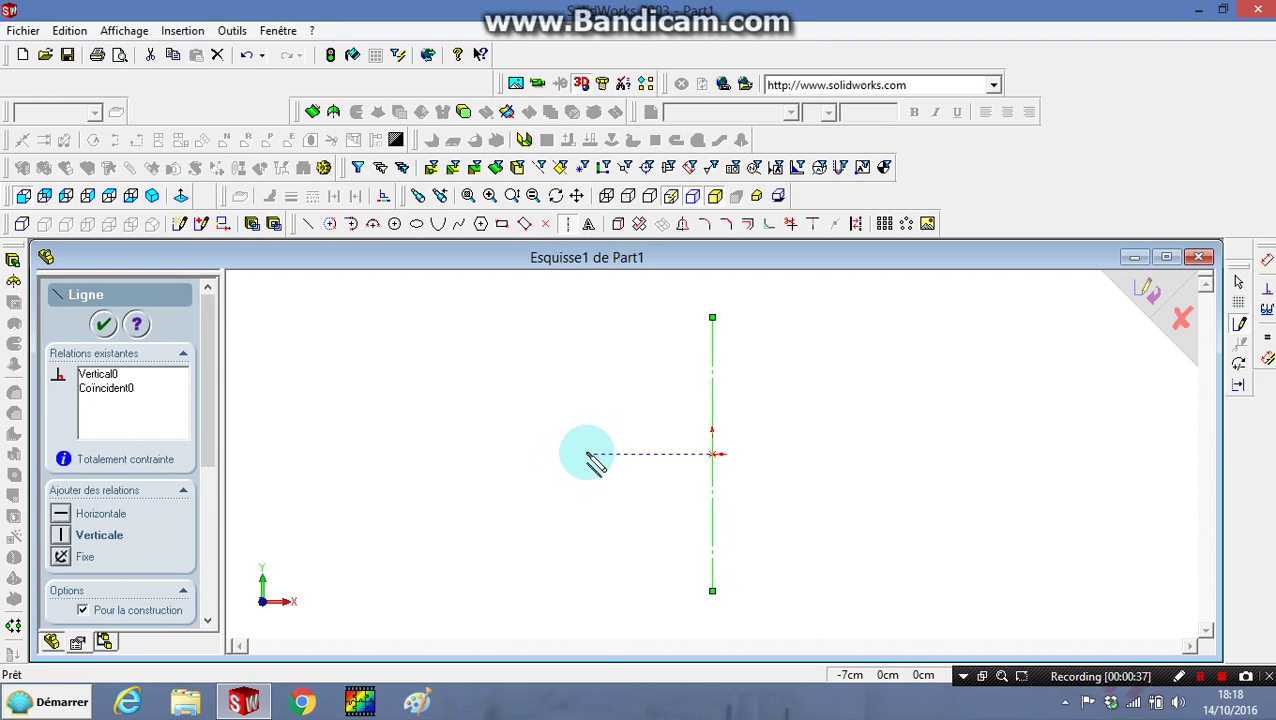
mouse_move(581, 455)
left_mouse_down()
mouse_move(831, 455)
mouse_move(862, 470)
left_mouse_up()
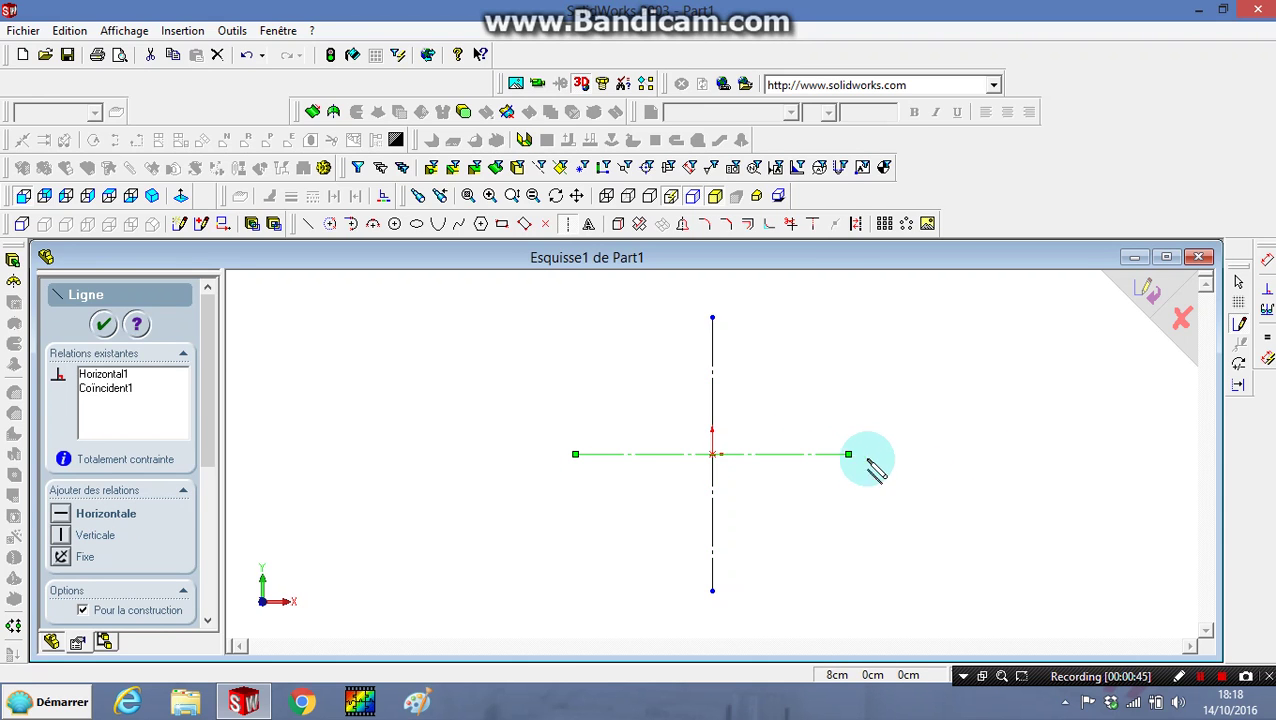
left_click(1150, 290)
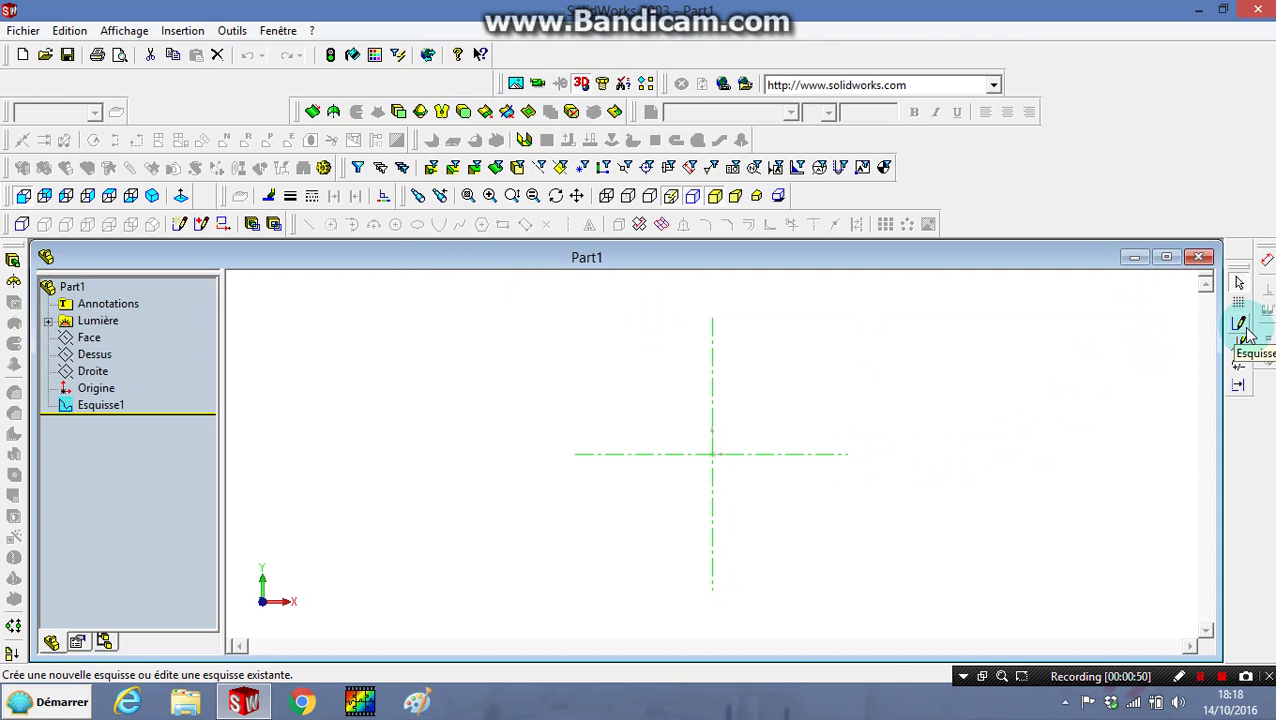
Edit Esquisse1 and draw a square whose sides meet the centreline ends
left_click(1241, 325)
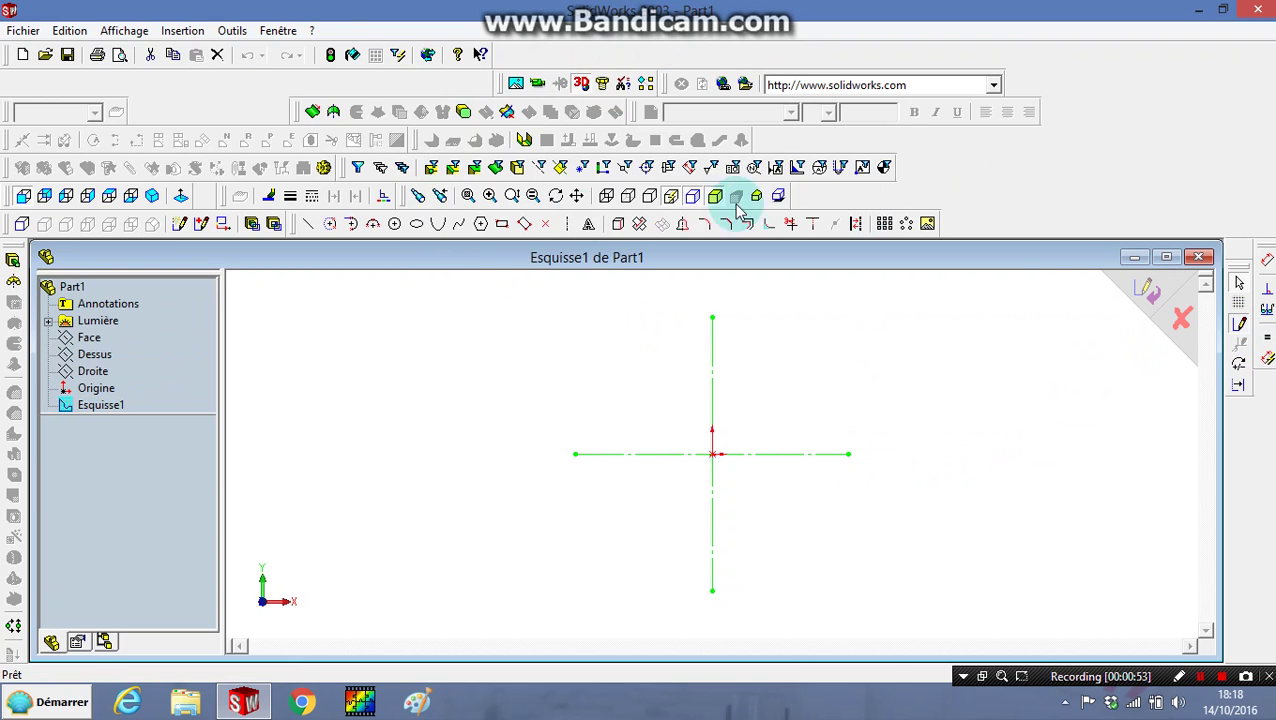
left_click(517, 228)
left_click(601, 327)
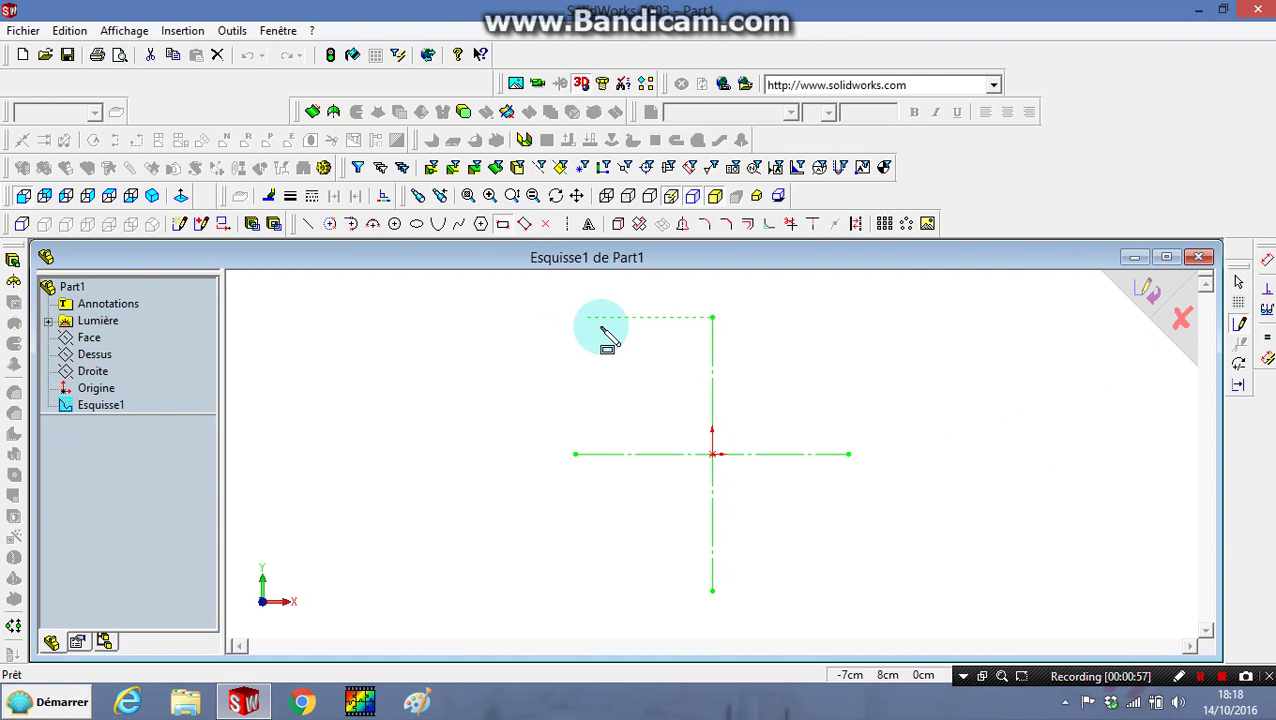
mouse_move(599, 317)
left_mouse_down()
mouse_move(572, 321)
mouse_move(848, 591)
left_mouse_up()
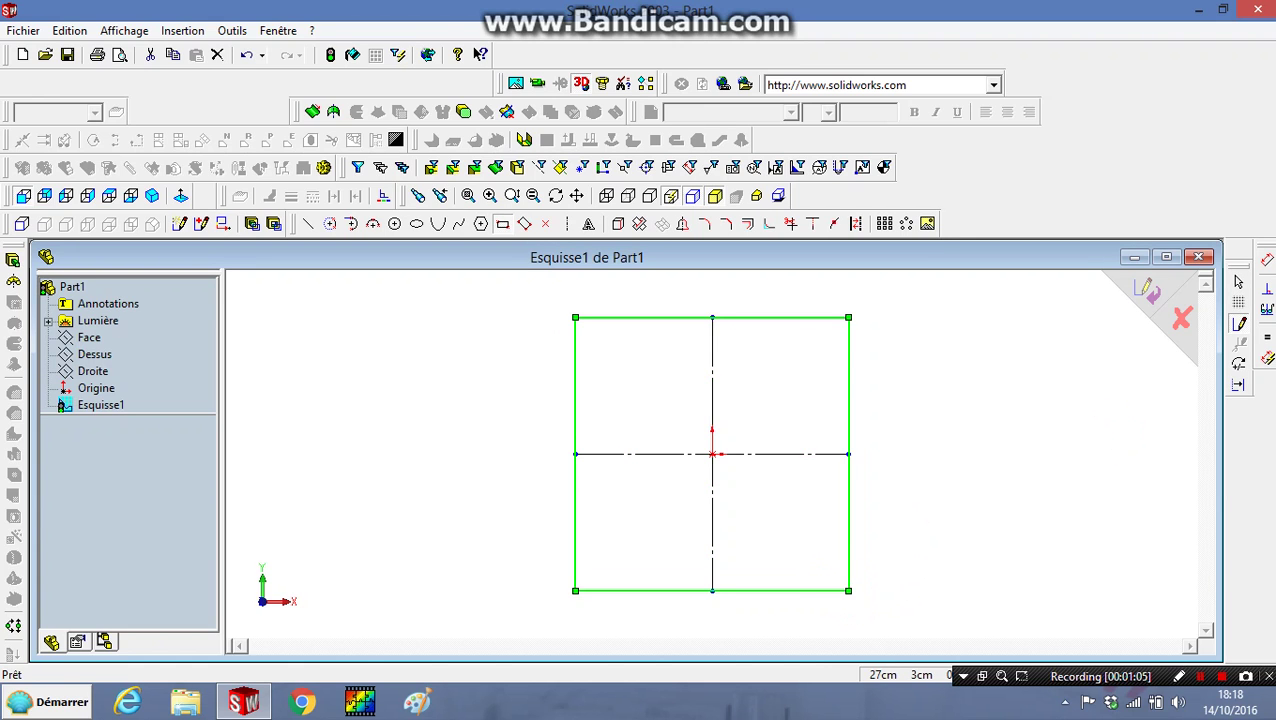
left_click(1155, 300)
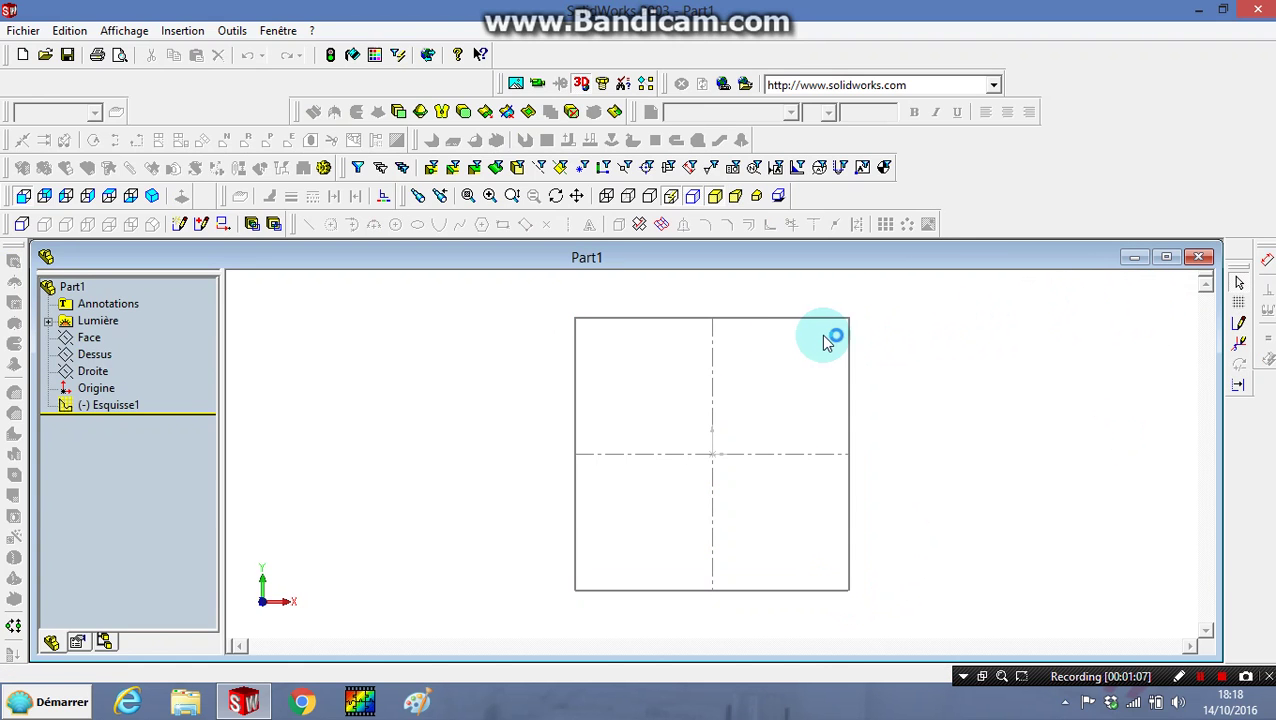
Hide and re-show Esquisse1, then select the square's top, left and bottom edges
left_click(760, 320)
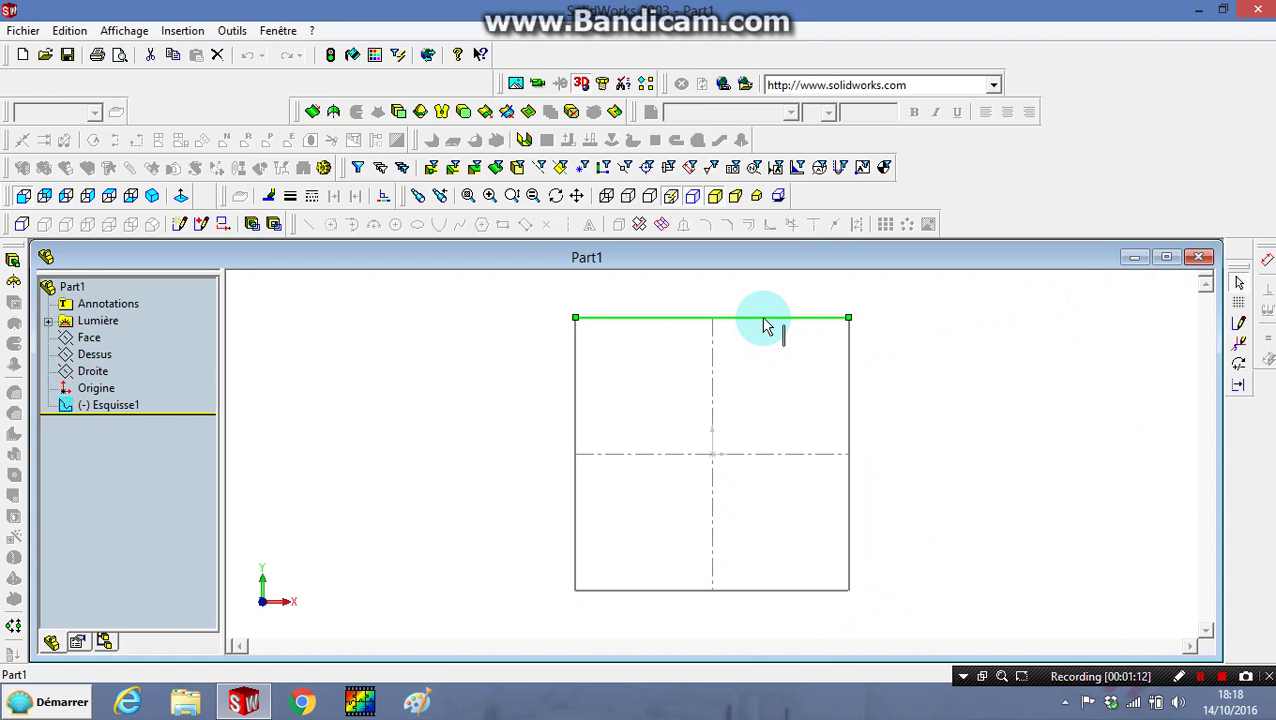
right_click(718, 405)
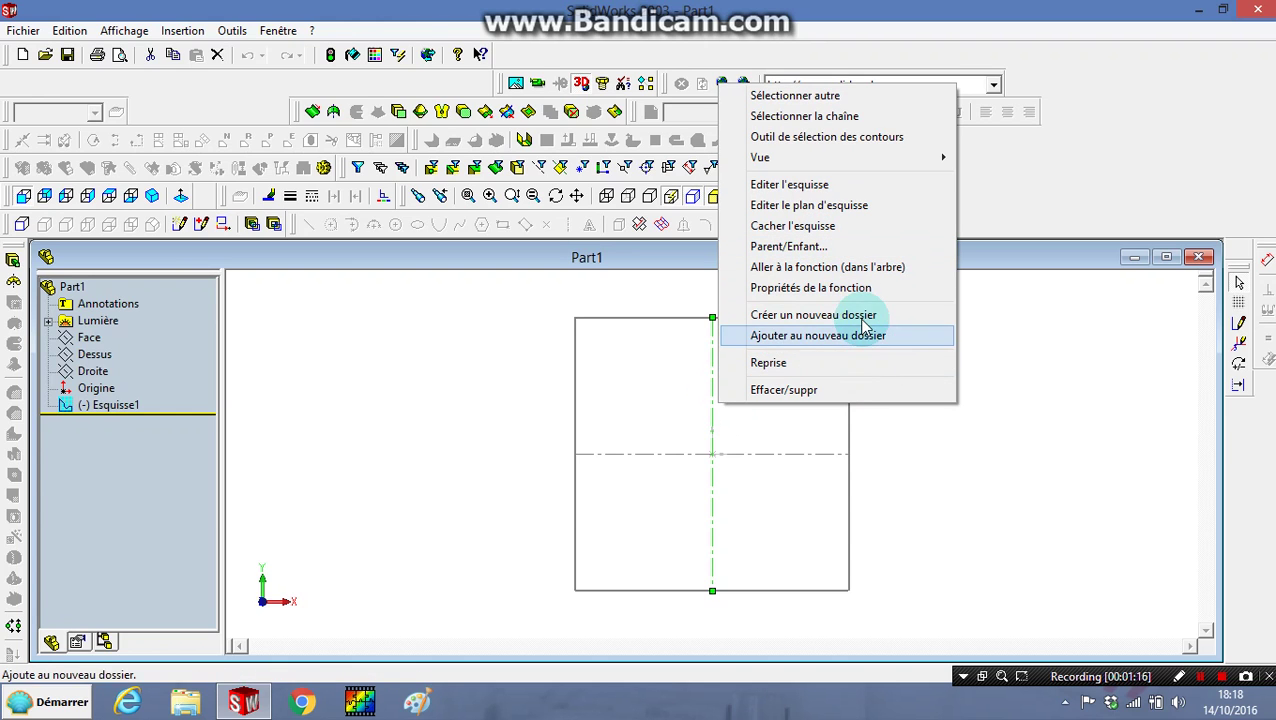
left_click(866, 226)
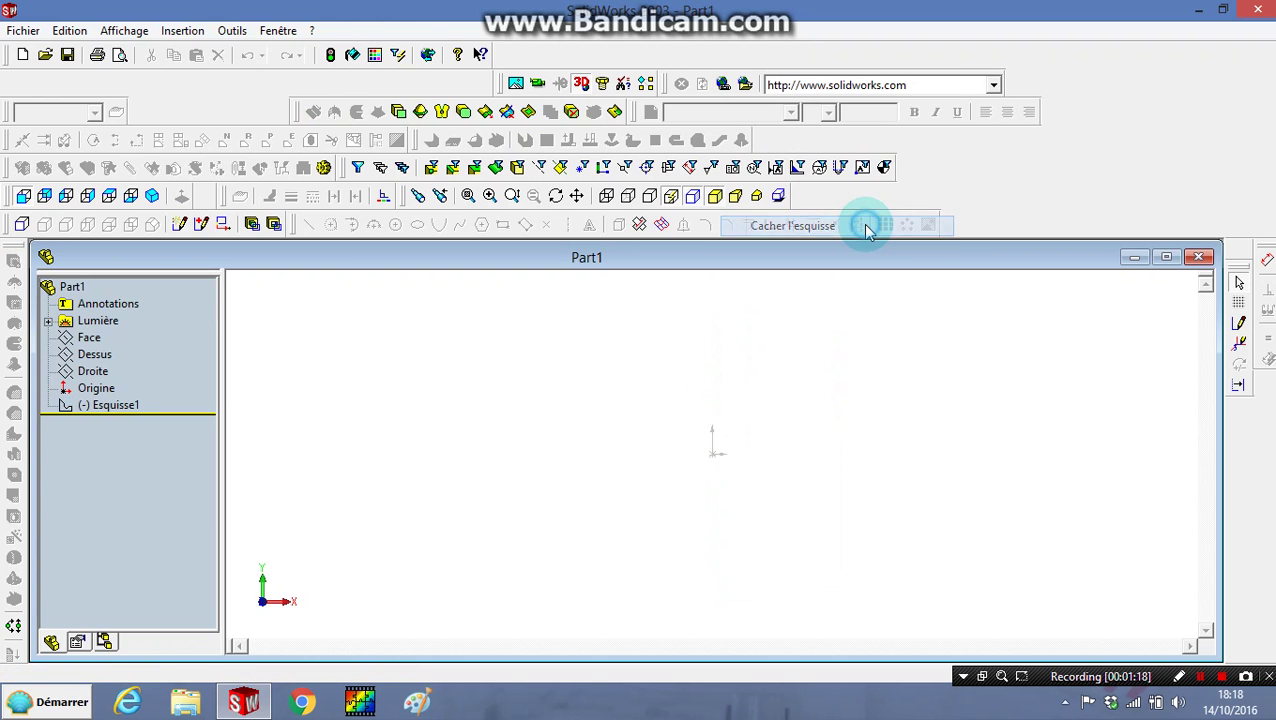
left_click(134, 407)
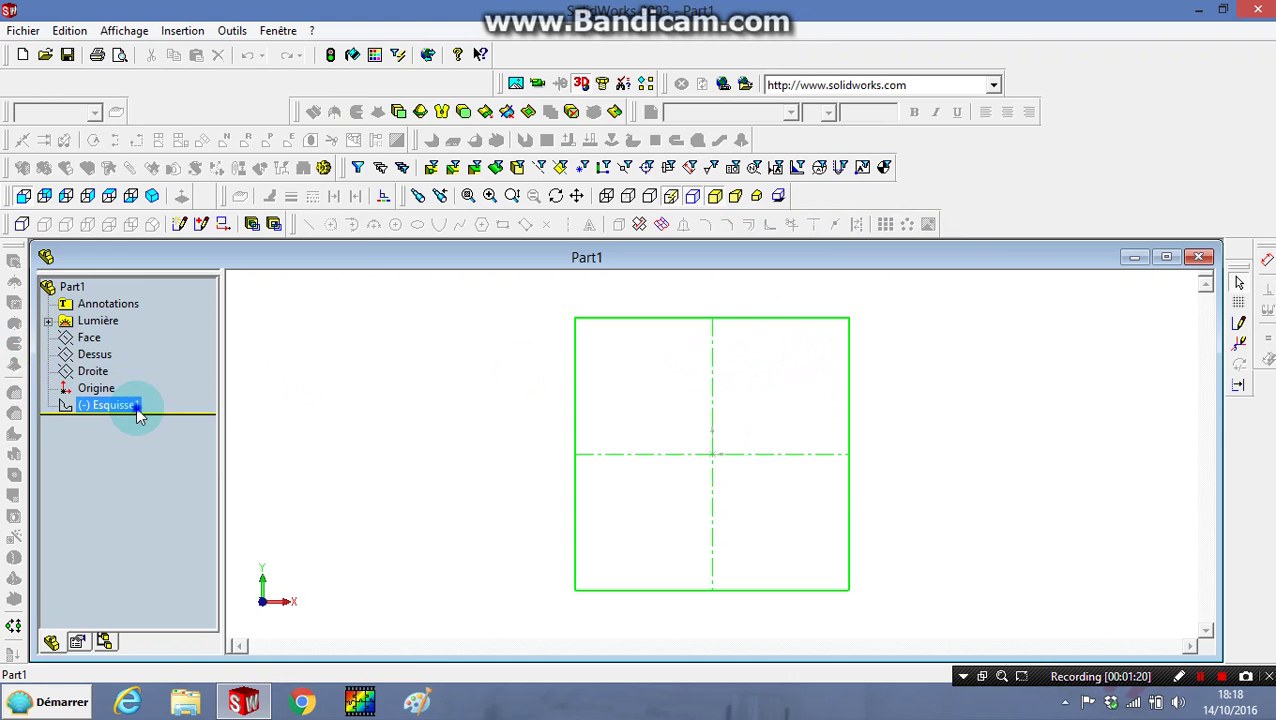
right_click(134, 407)
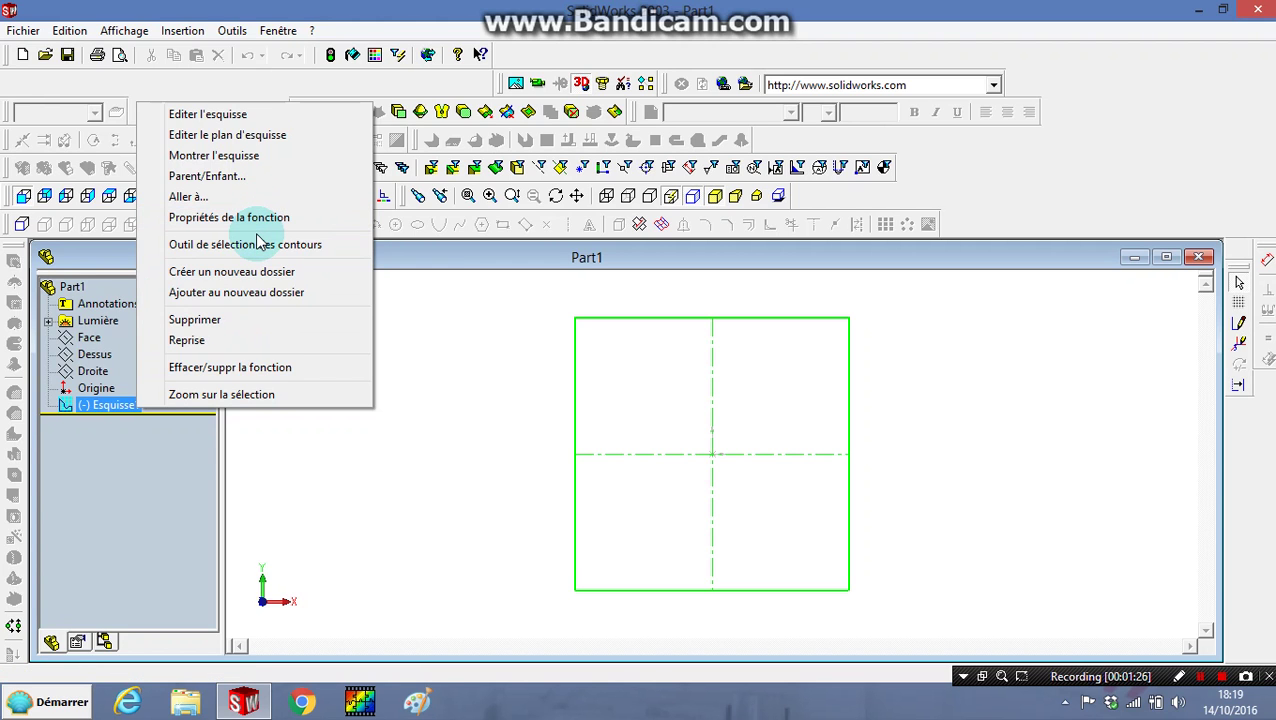
right_click(720, 320)
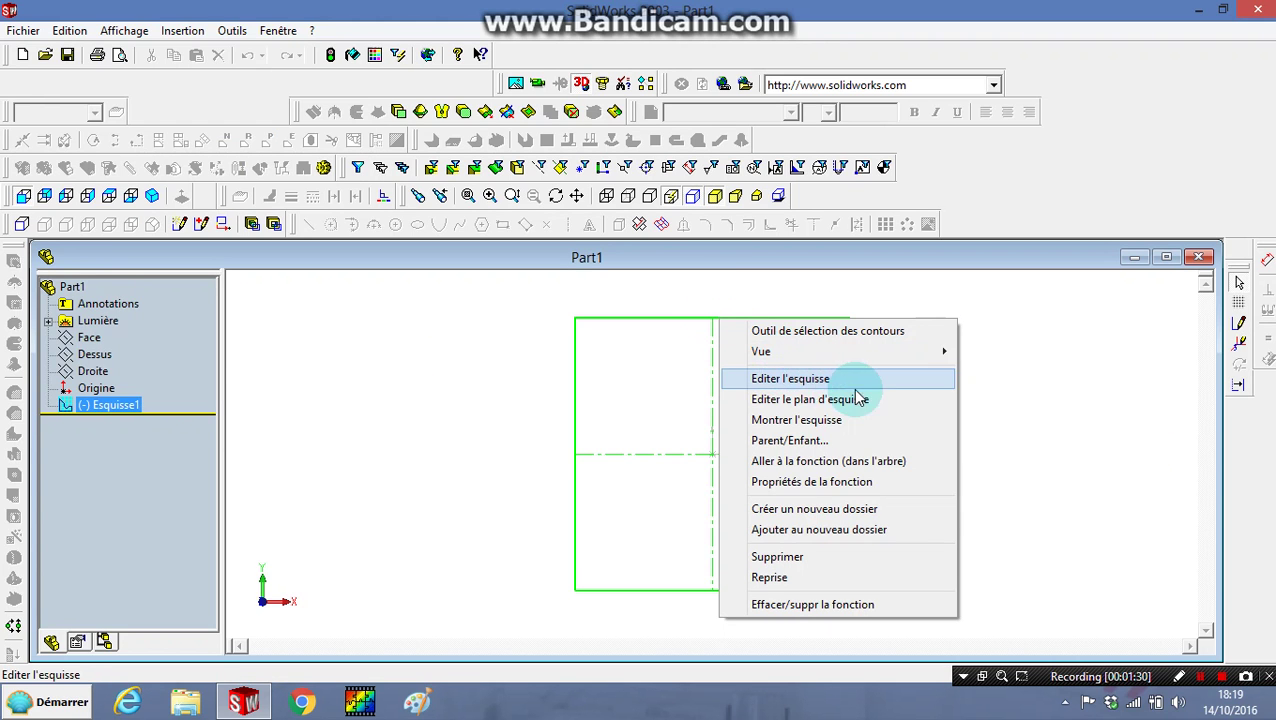
left_click(860, 420)
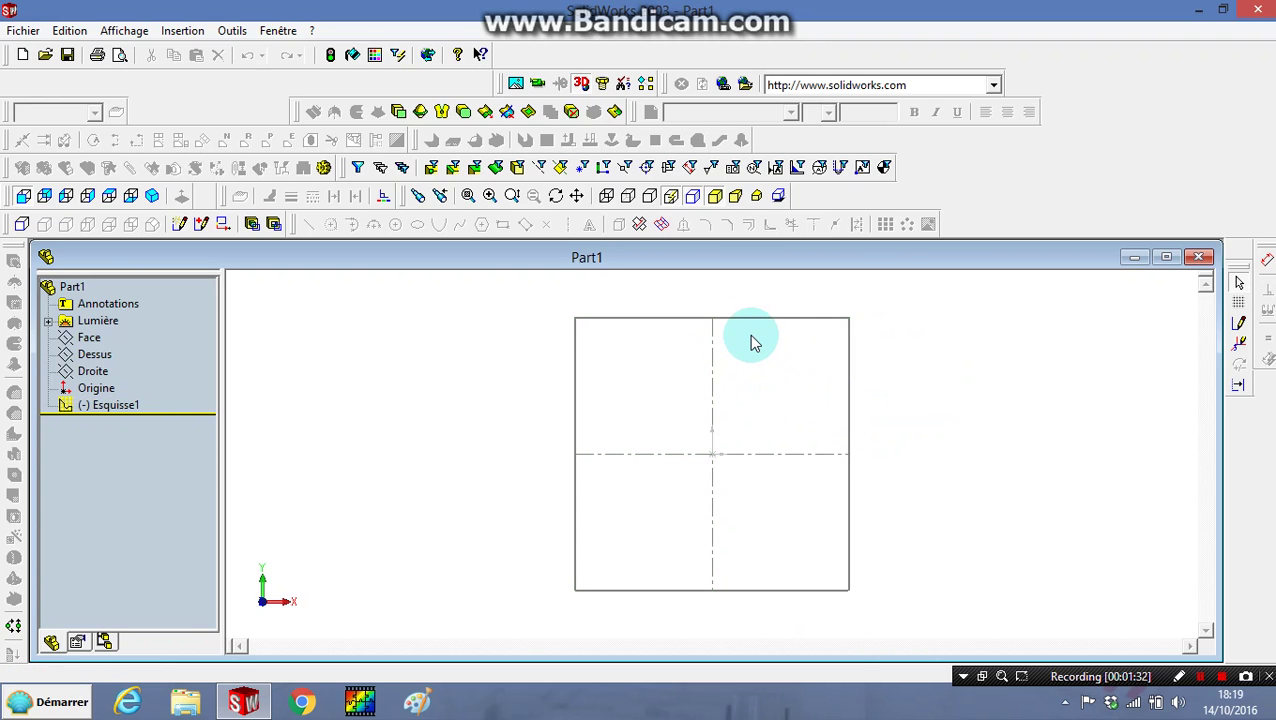
left_click(576, 365, "ctrl")
left_click(780, 590, "ctrl")
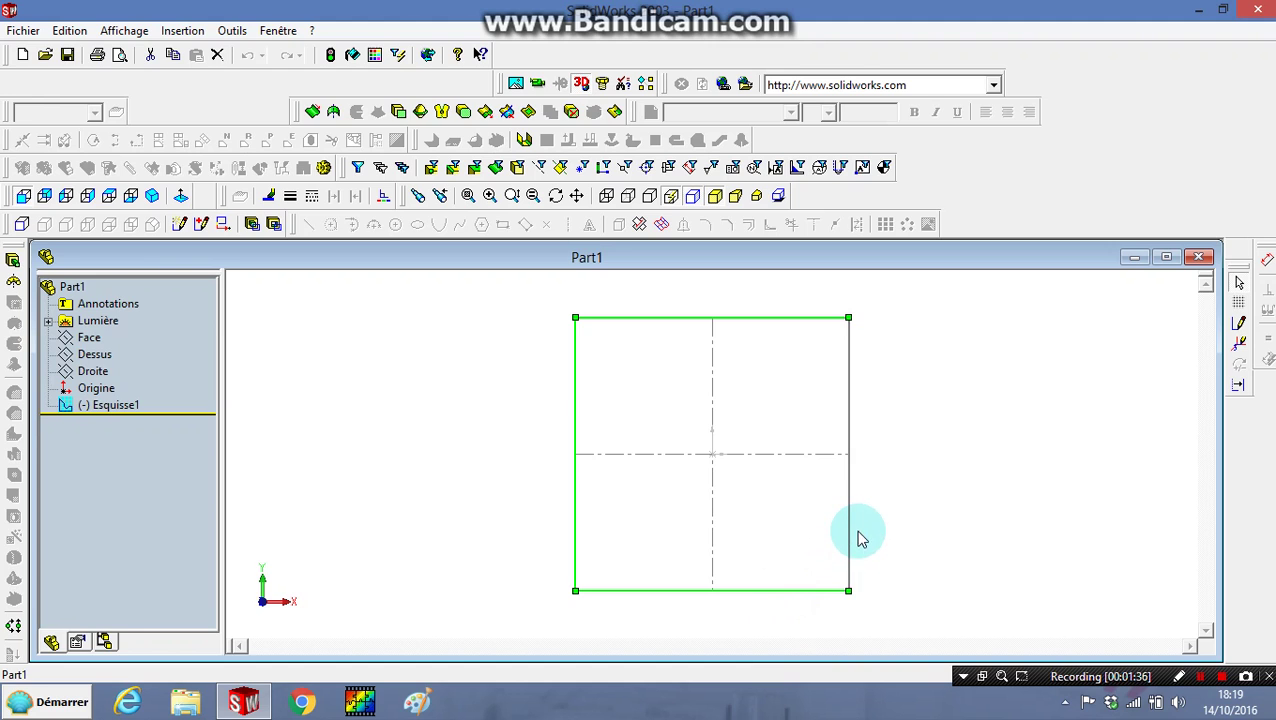
Add the right edge and extrude the square 16 cm into a cube
left_click(855, 517, "ctrl")
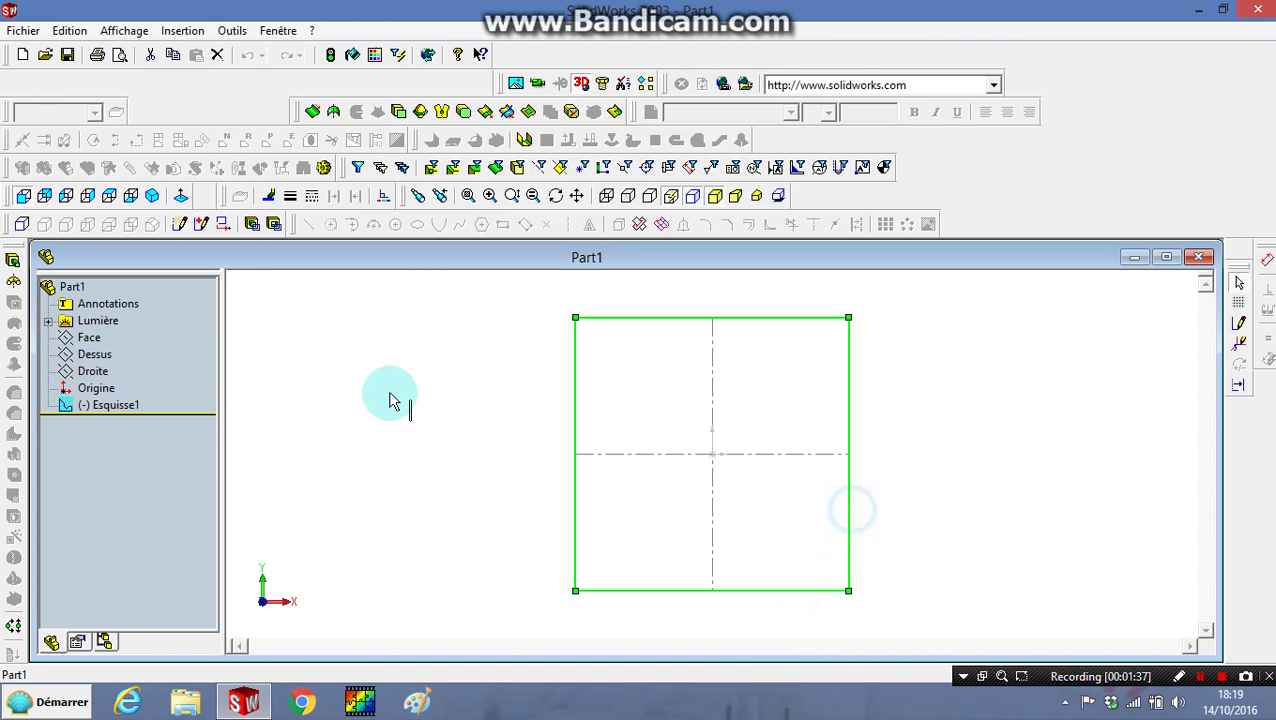
left_click(13, 259)
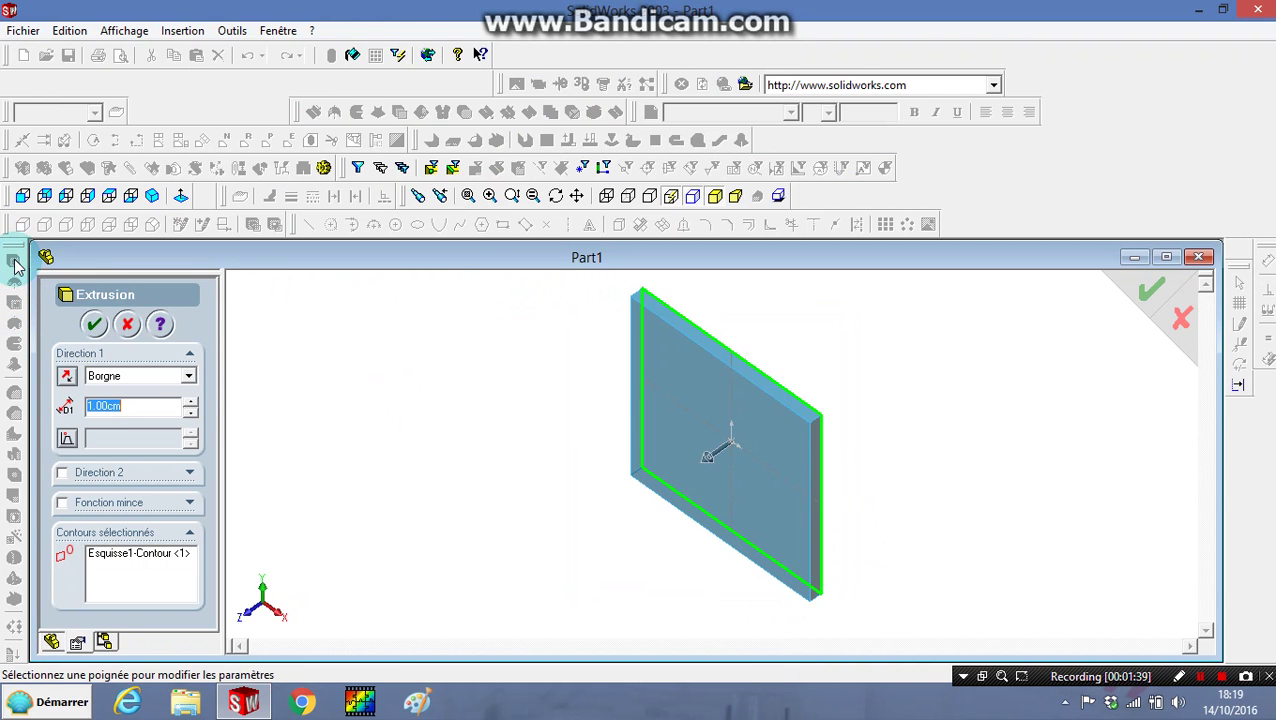
key("BackSpace")
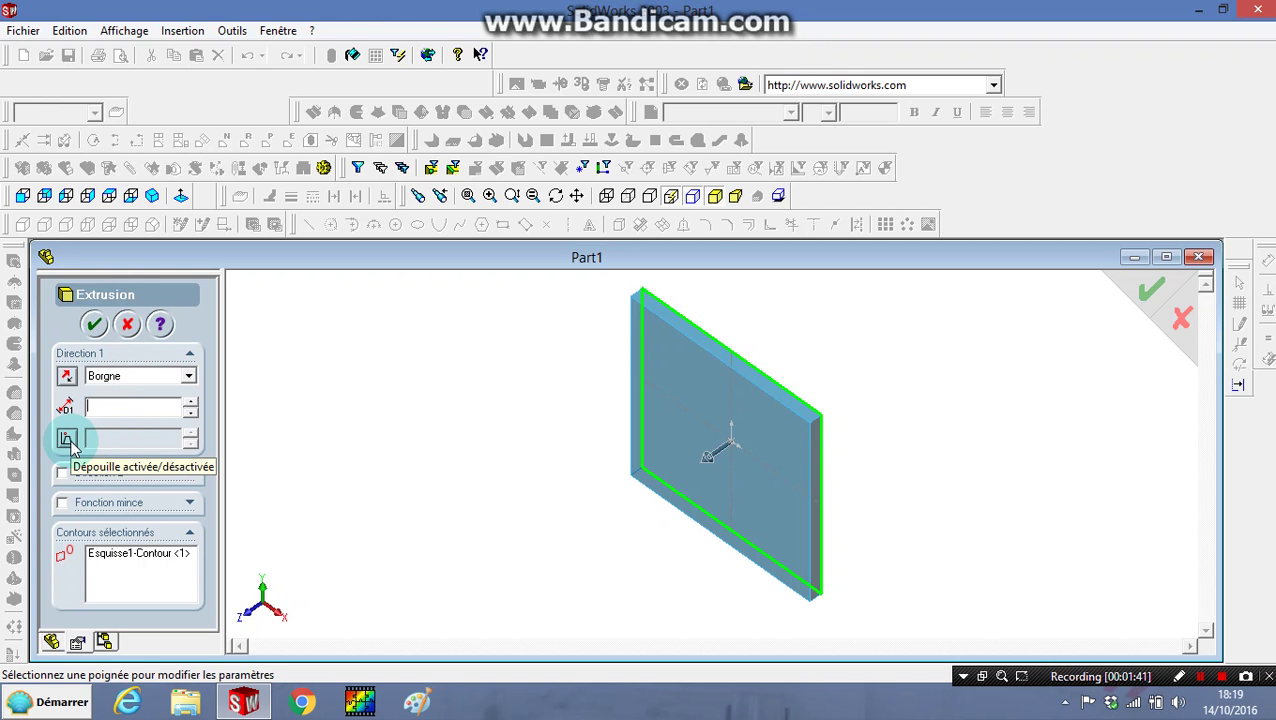
type("16")
key("Return")
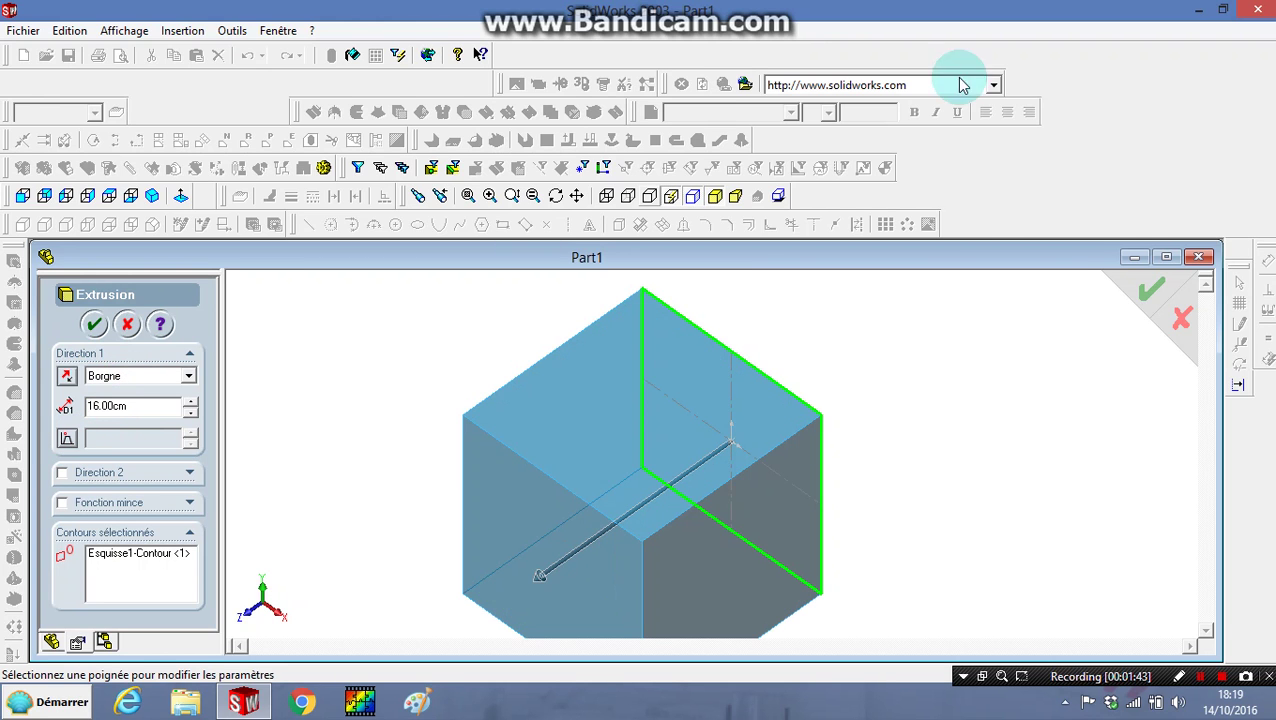
left_click(1151, 289)
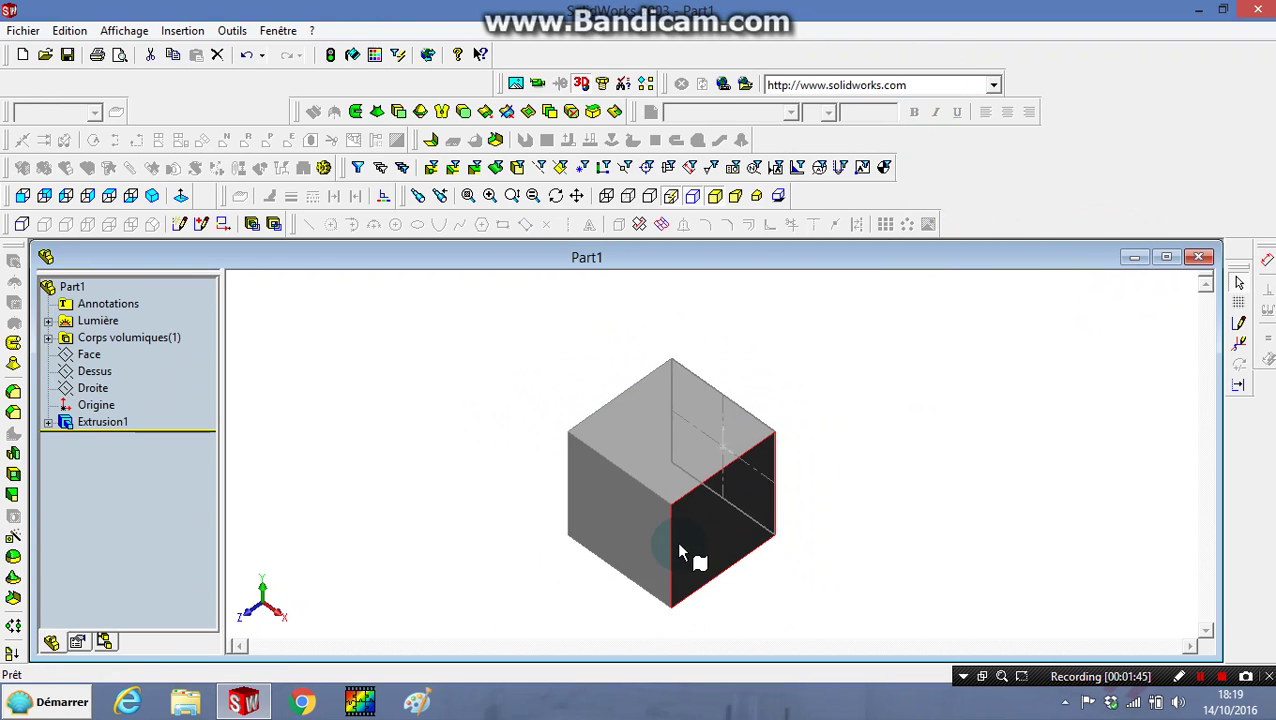
Start a sketch on the cube's top face, viewed face-on
mouse_move(733, 515)
middle_mouse_down()
mouse_move(645, 530)
mouse_move(648, 500)
mouse_move(769, 322)
middle_mouse_up()
left_click(715, 381)
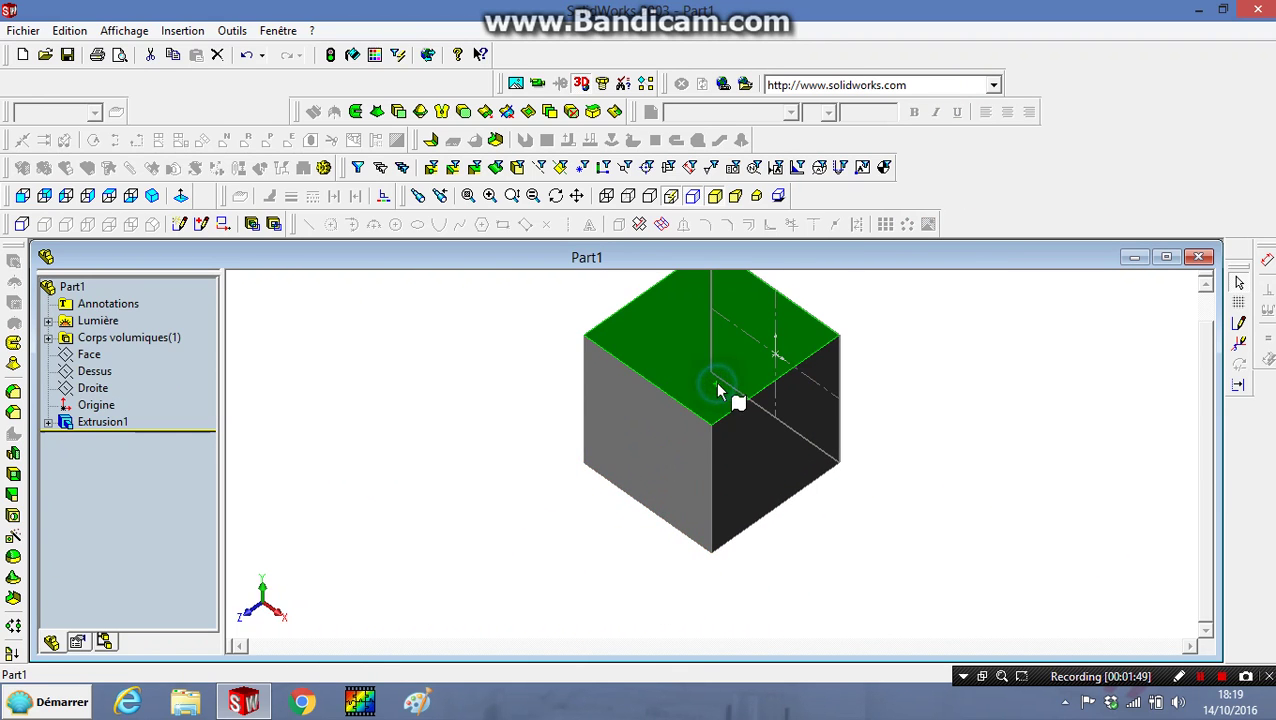
left_click(183, 196)
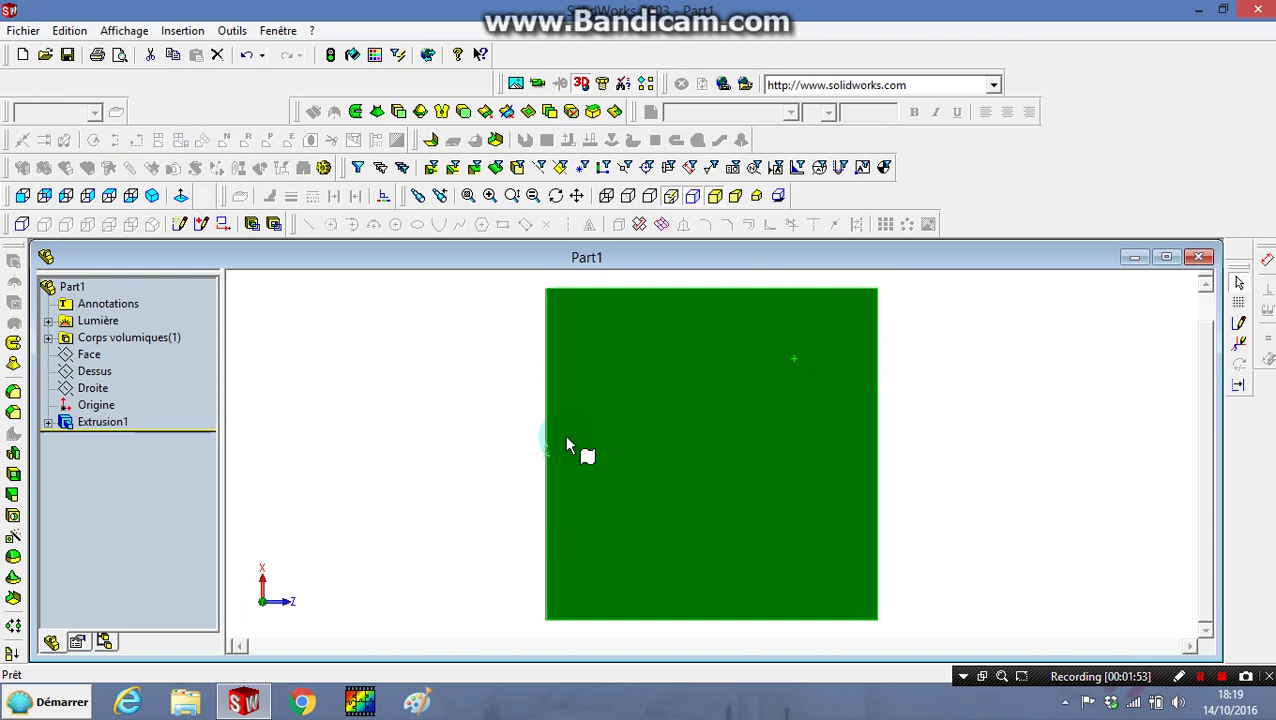
left_click(1237, 336)
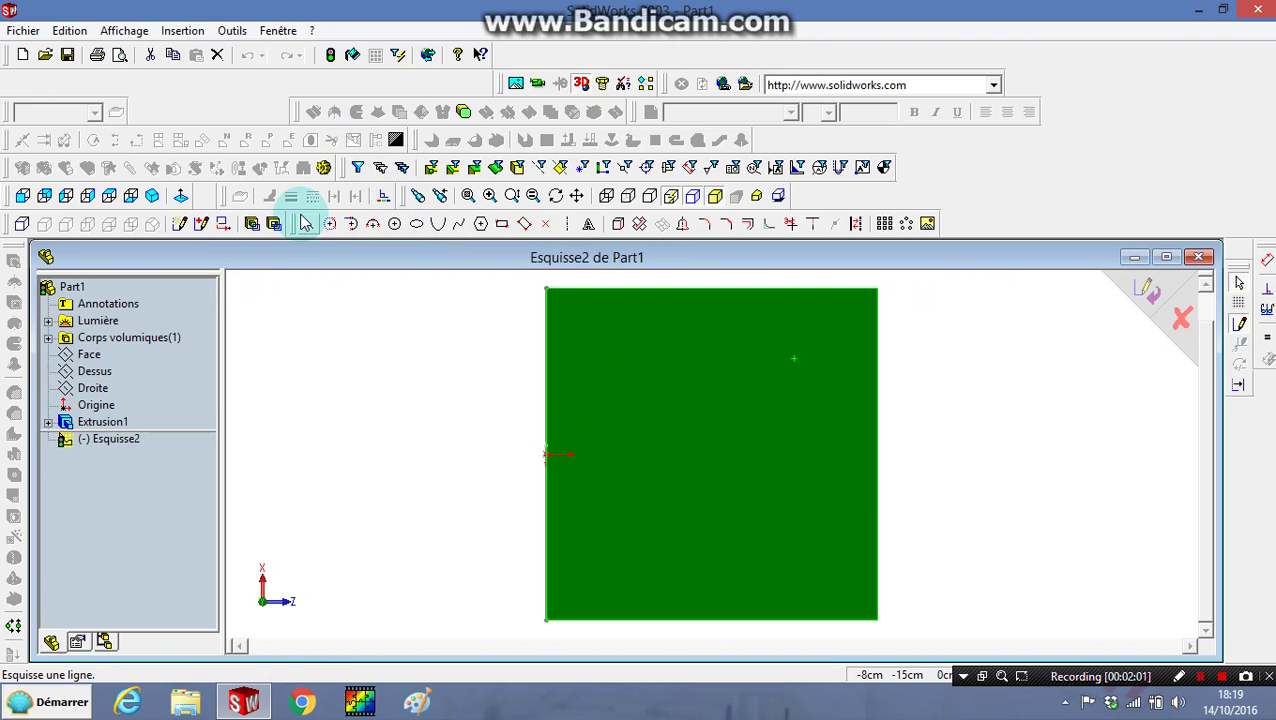
Sketch a small square at the face's top-right corner and cut it 4 deep
left_click(503, 226)
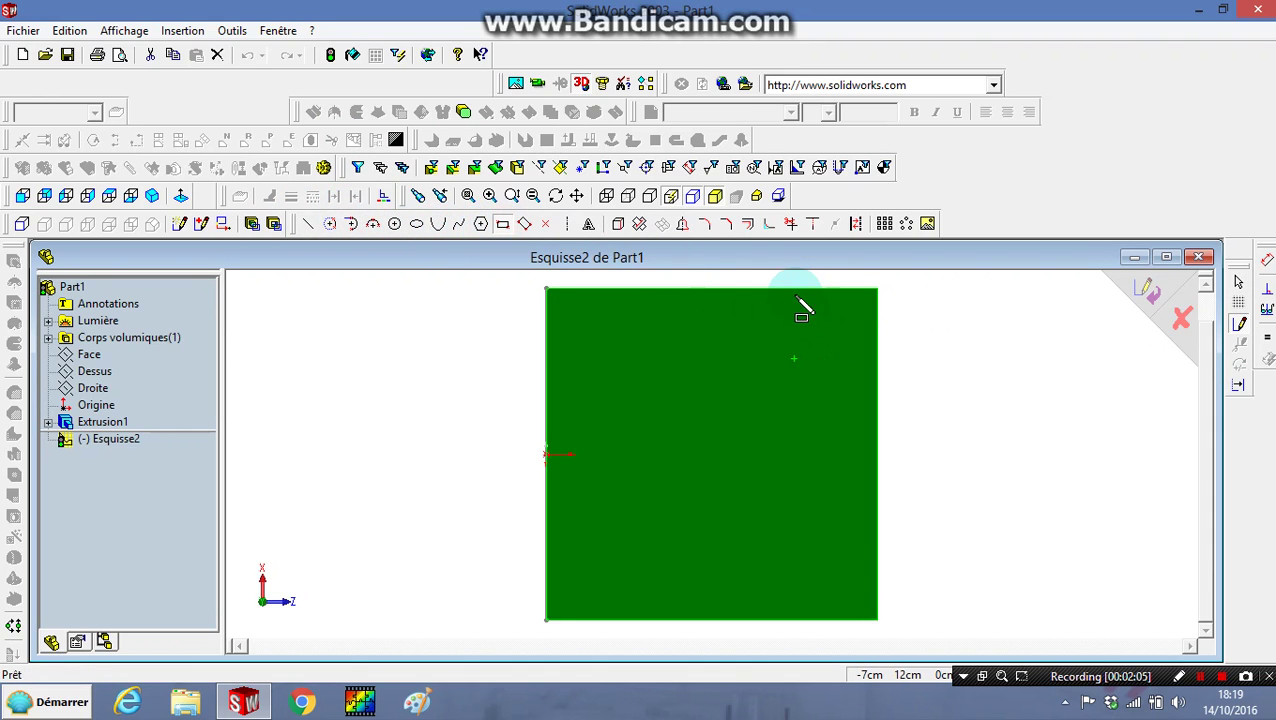
left_click(878, 290)
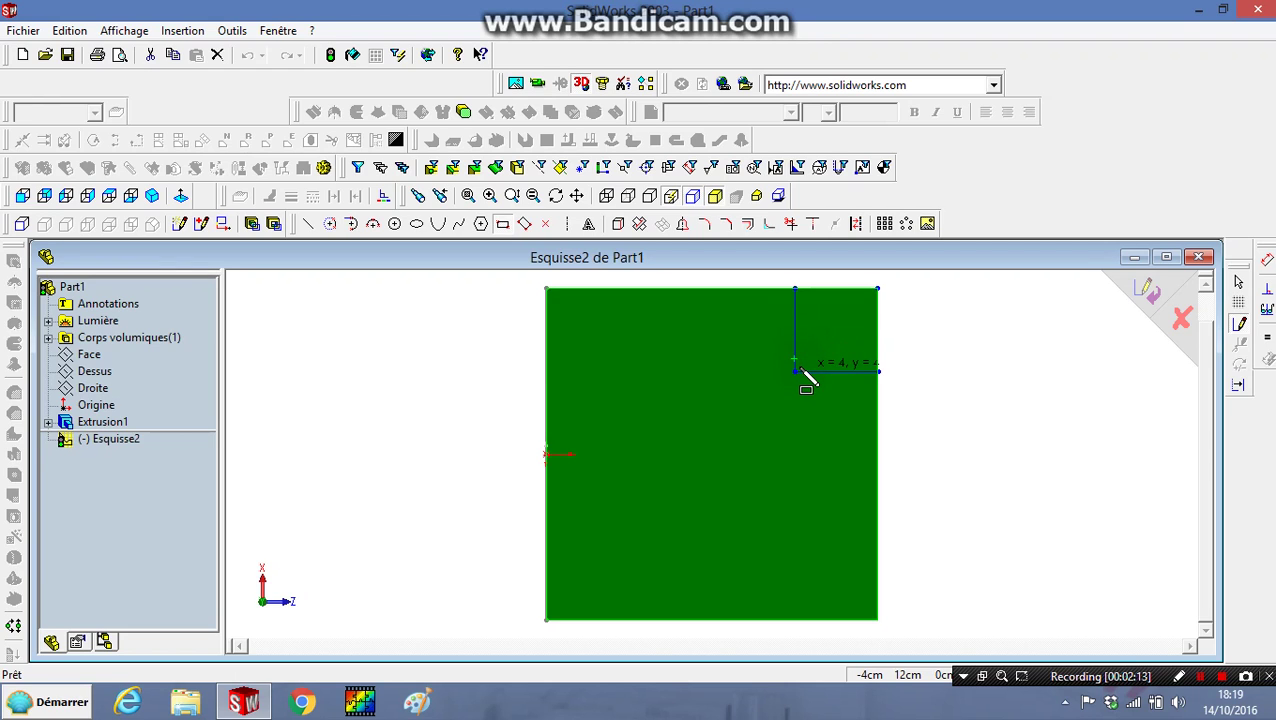
left_click(796, 371)
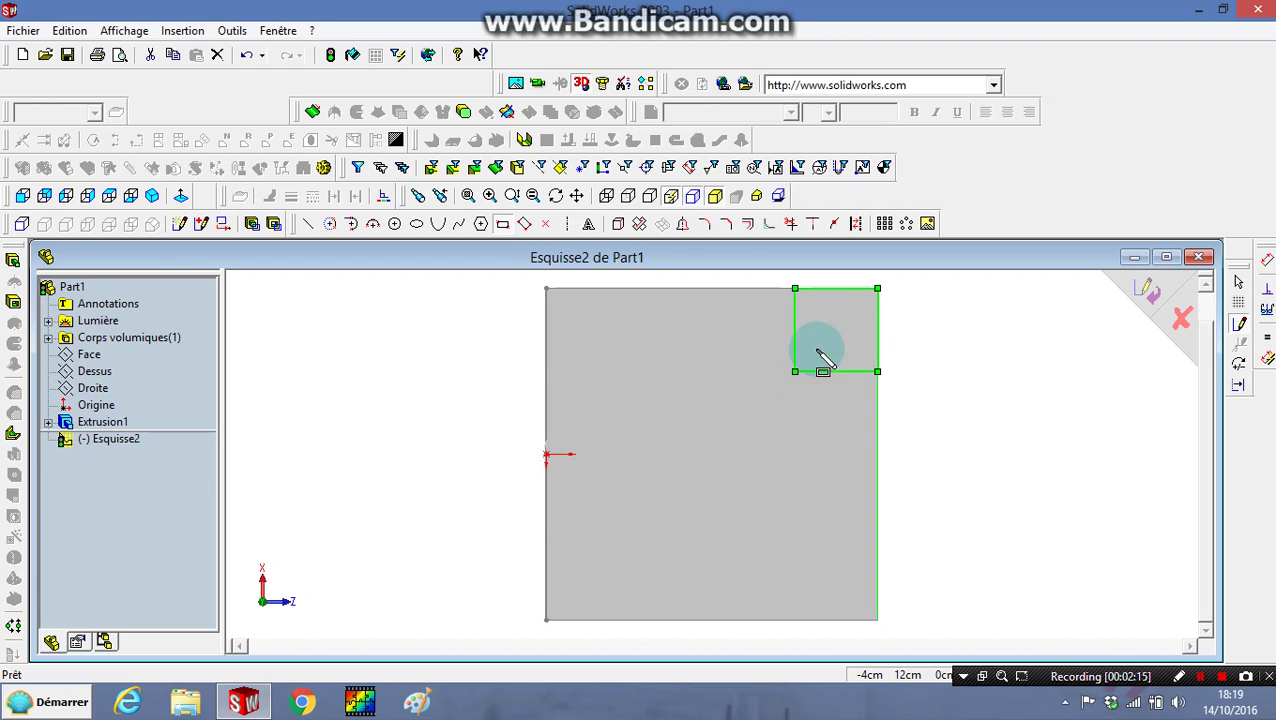
left_click(1155, 298)
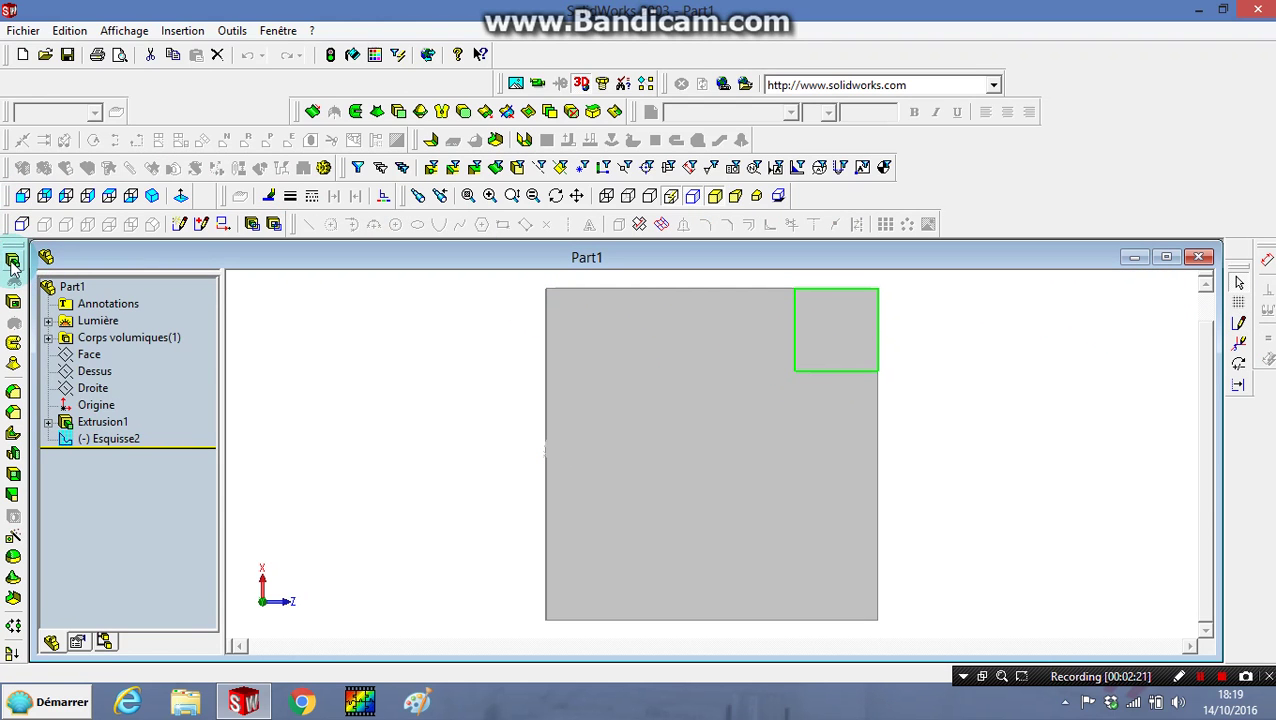
left_click(13, 300)
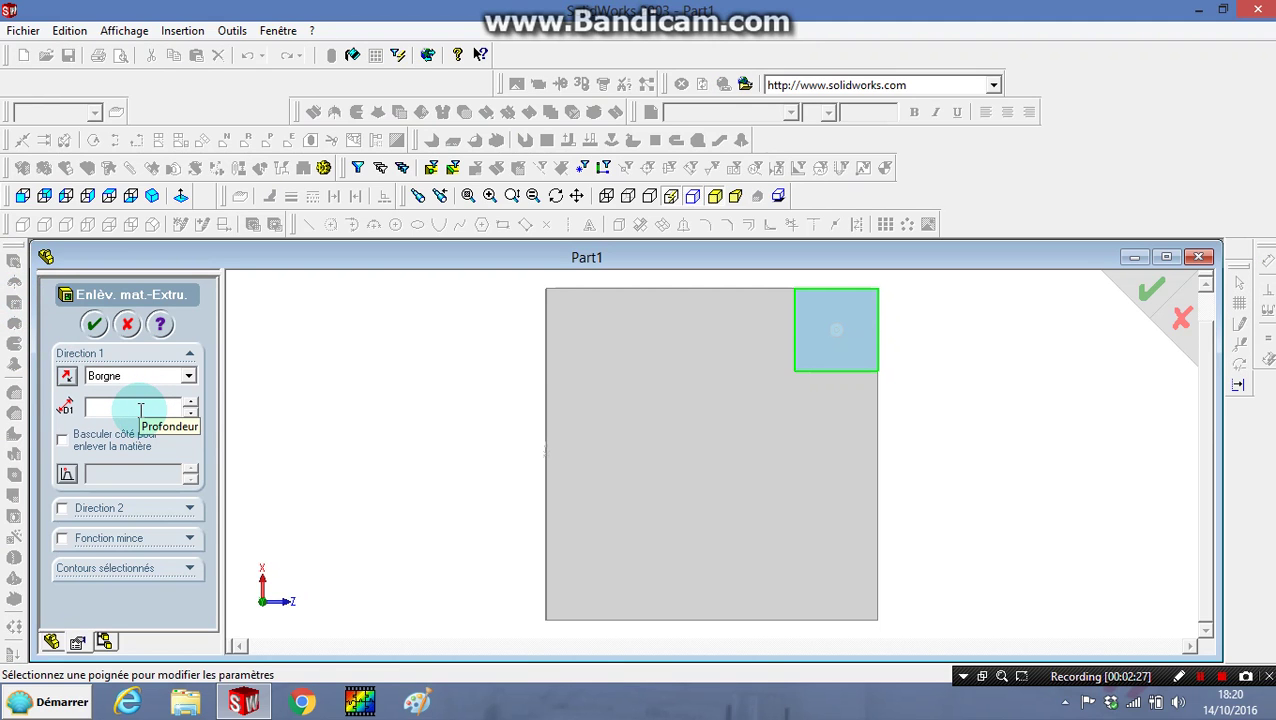
type("4")
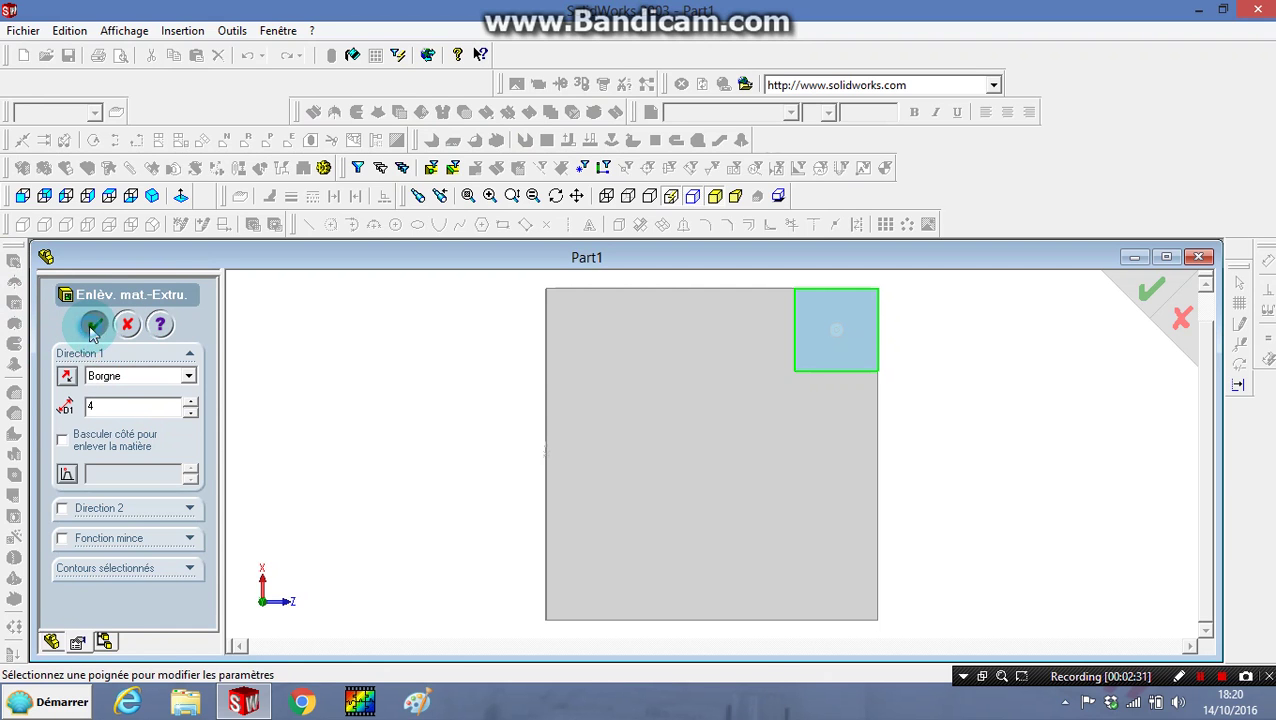
left_click(93, 326)
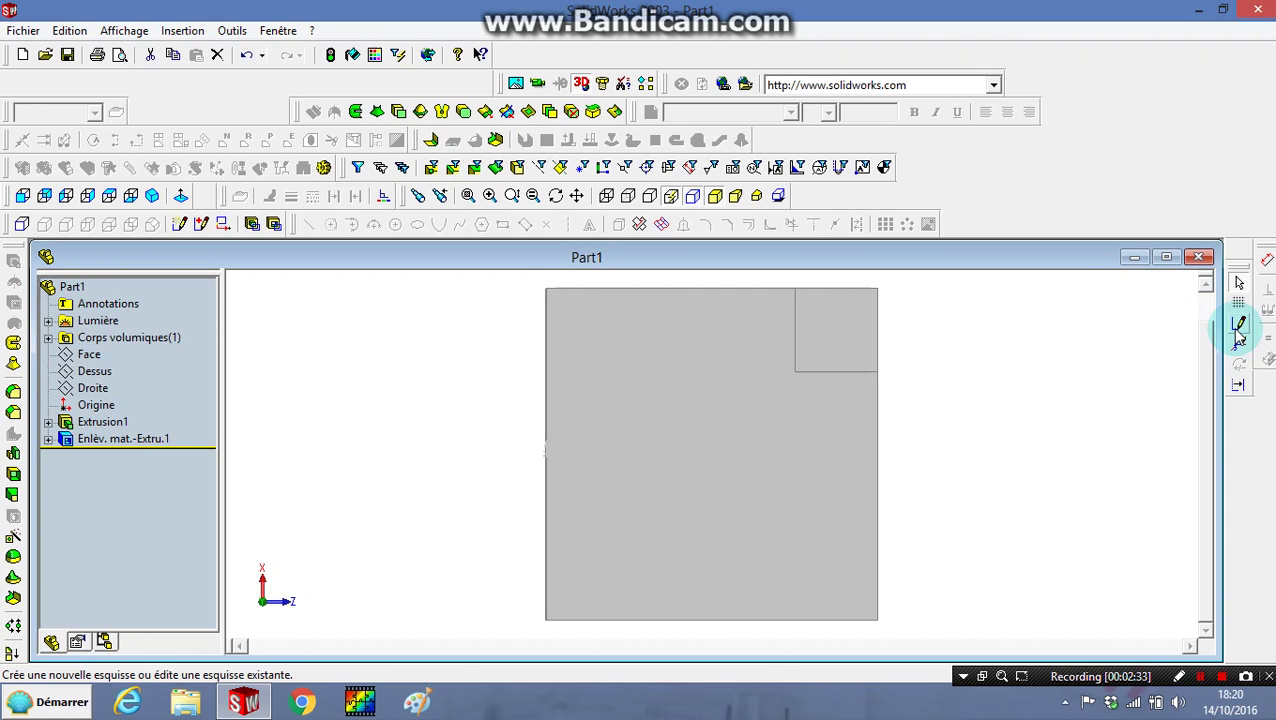
Start a sketch on the face, then discard the mistaken parallelogram sketch
left_click(1240, 325)
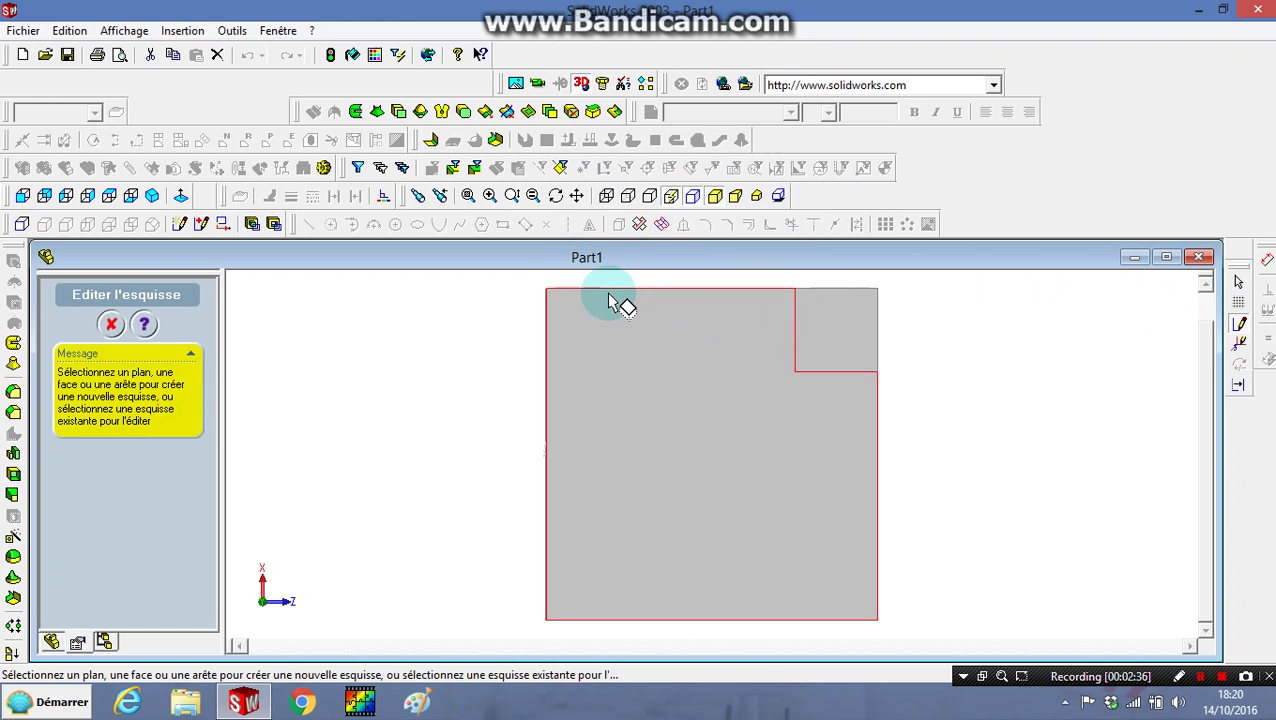
left_click(705, 347)
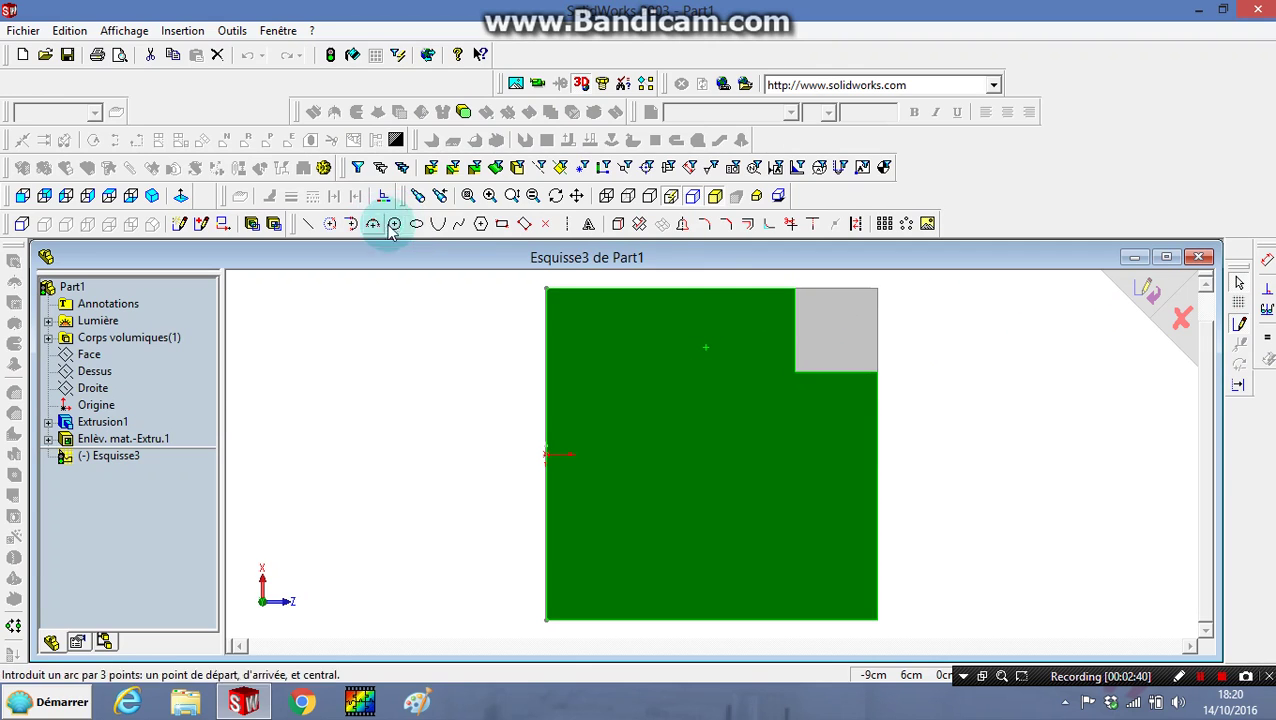
left_click(522, 226)
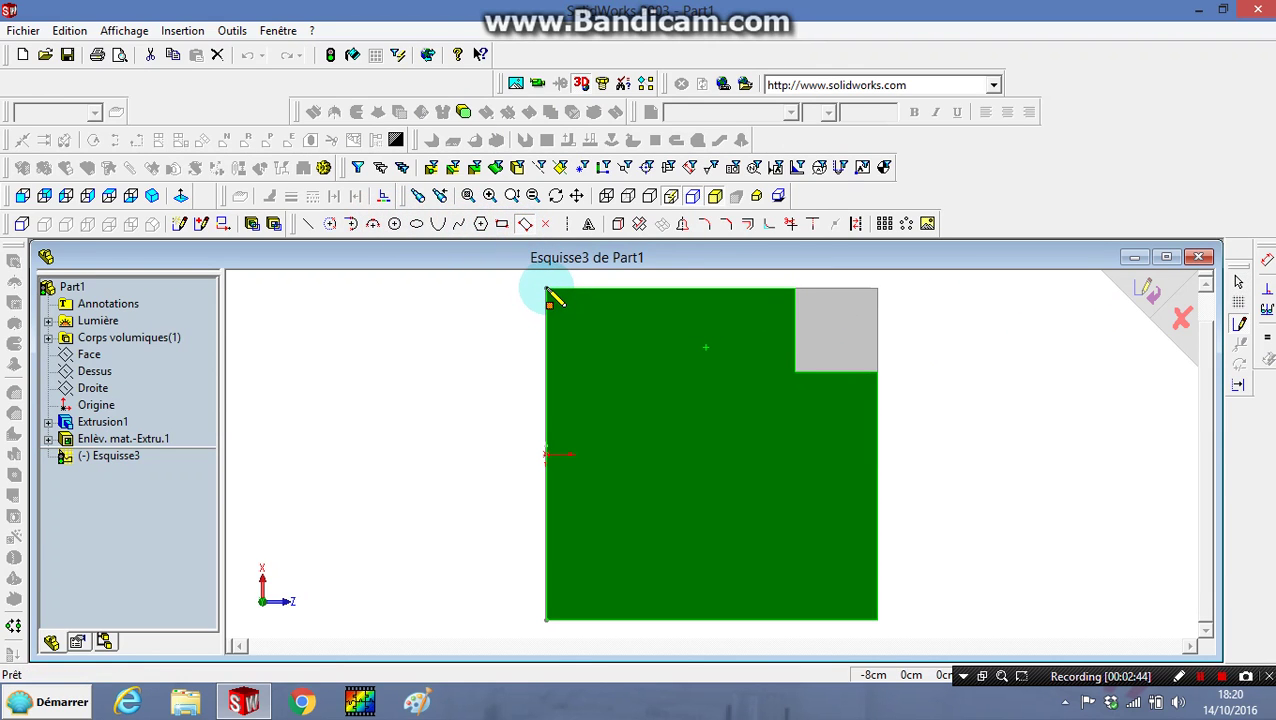
left_click_drag(547, 290, 1180, 312)
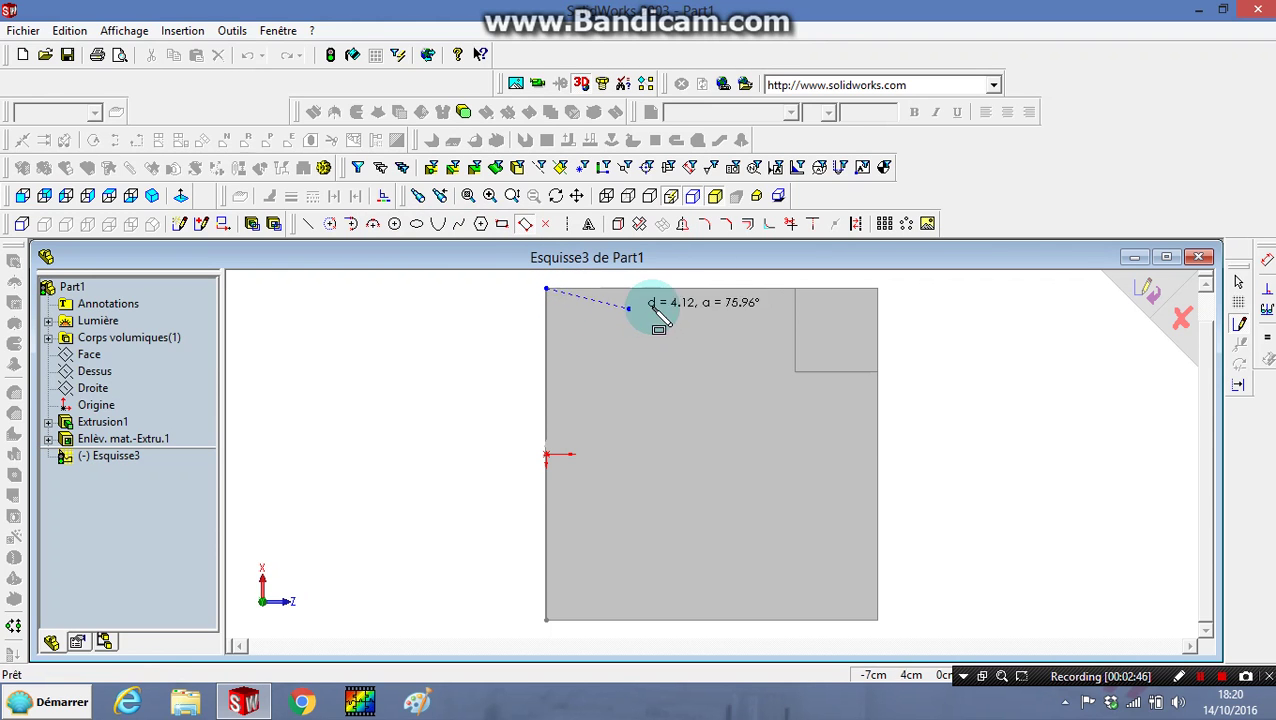
left_click(1180, 316)
left_click(636, 392)
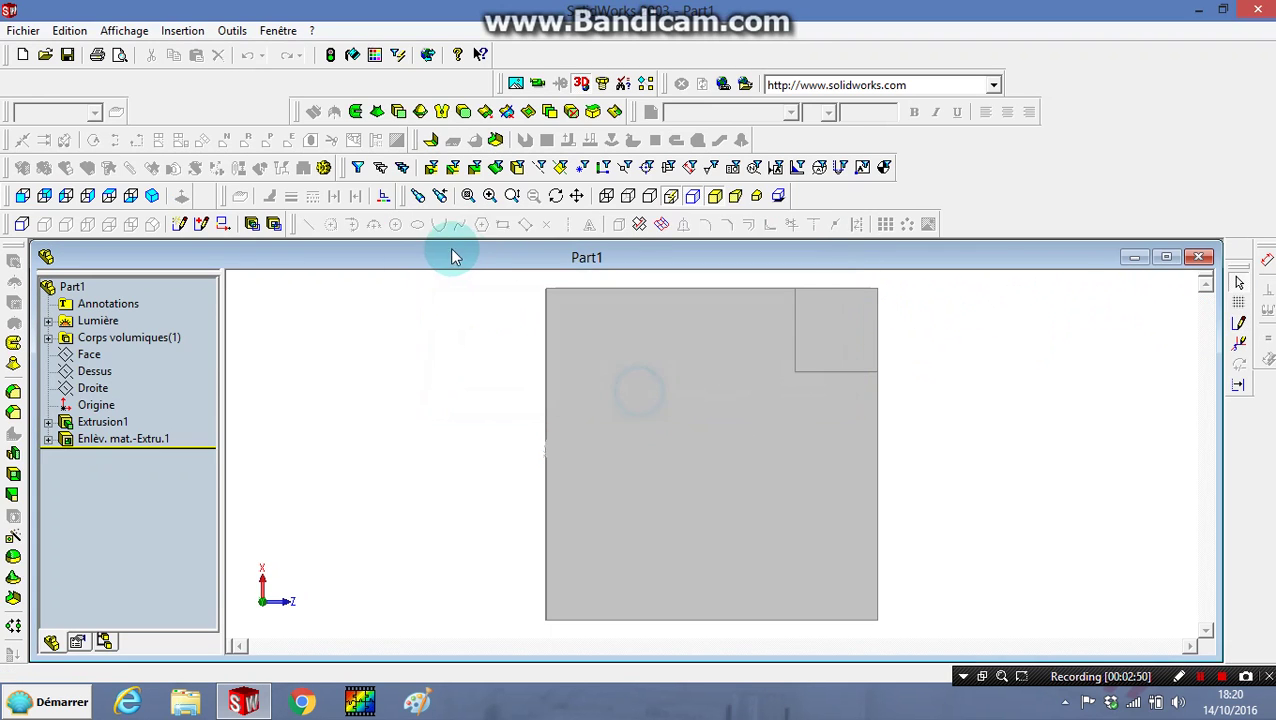
Sketch a square at the face's top-left corner and cut it 4.00 cm deep
left_click(673, 399)
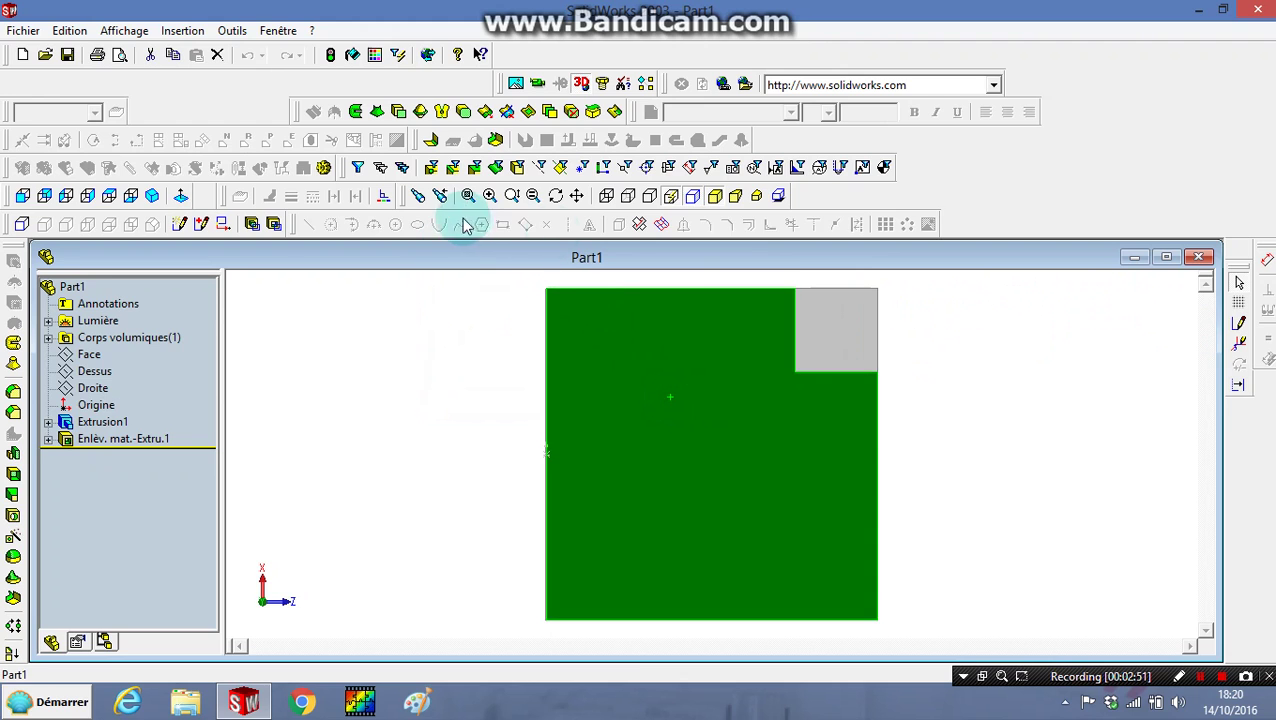
left_click(1237, 334)
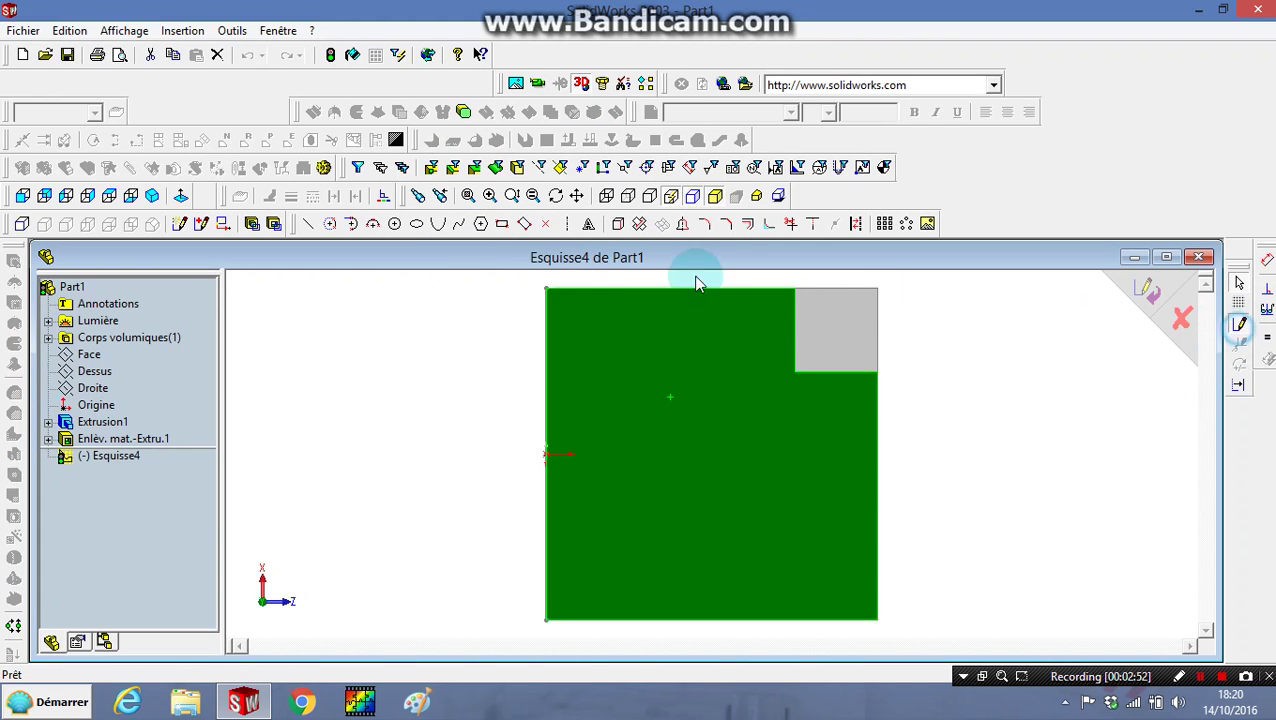
left_click(507, 224)
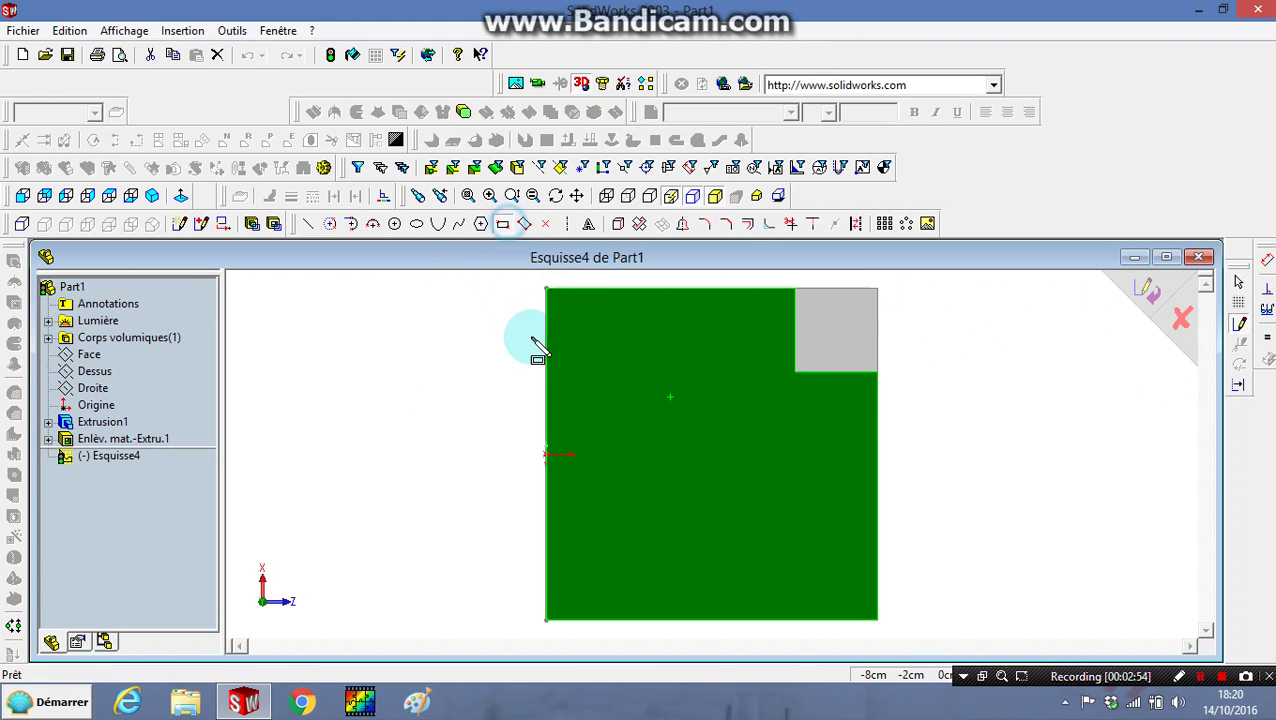
left_click(547, 290)
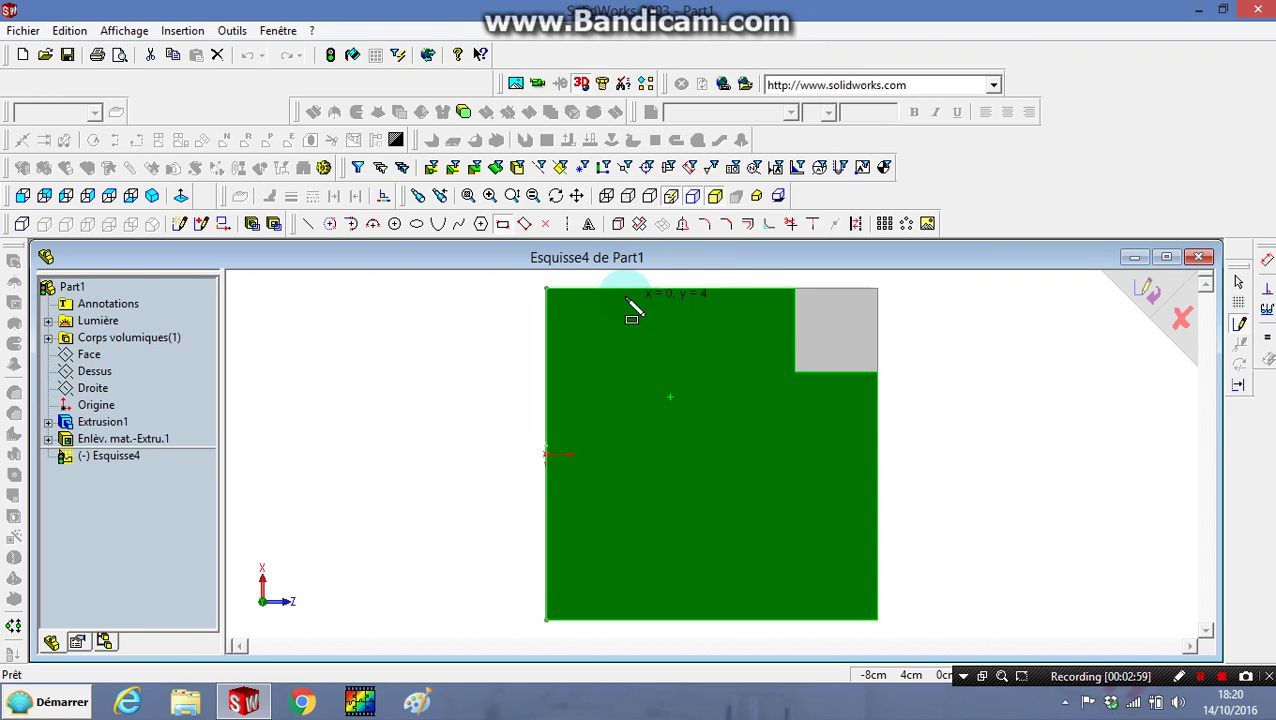
left_click(629, 372)
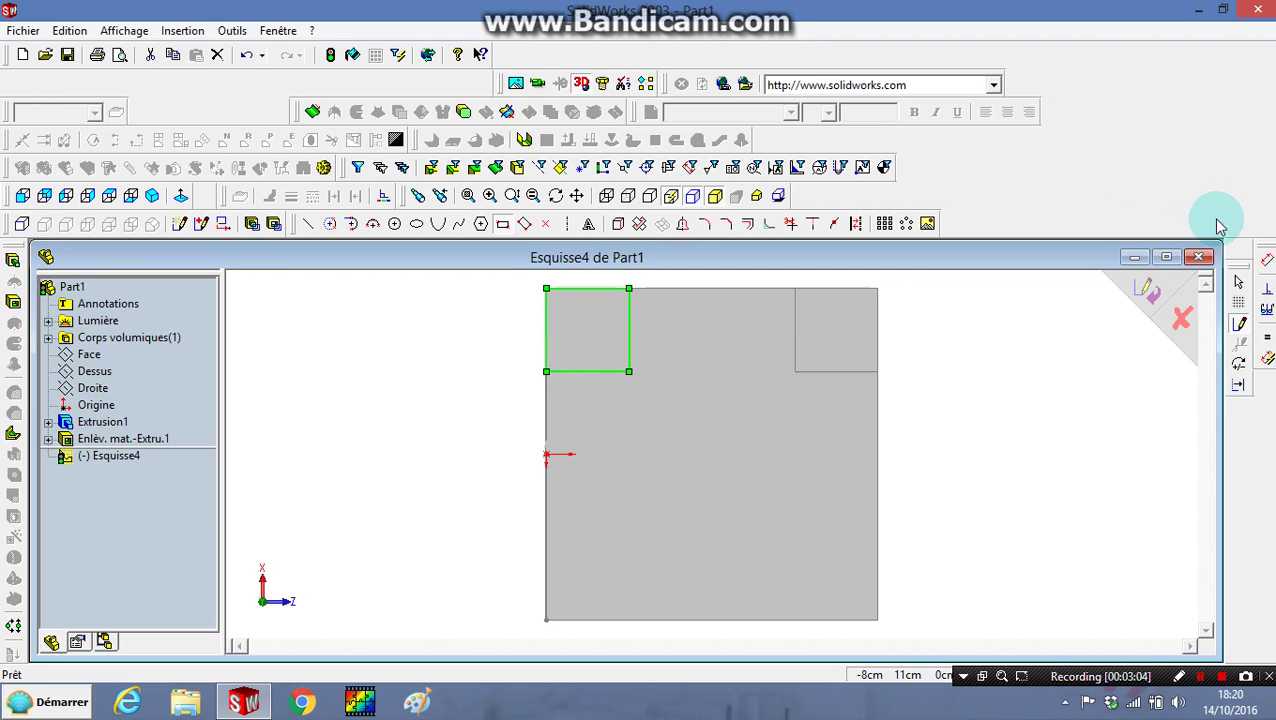
left_click(1147, 290)
left_click(20, 264)
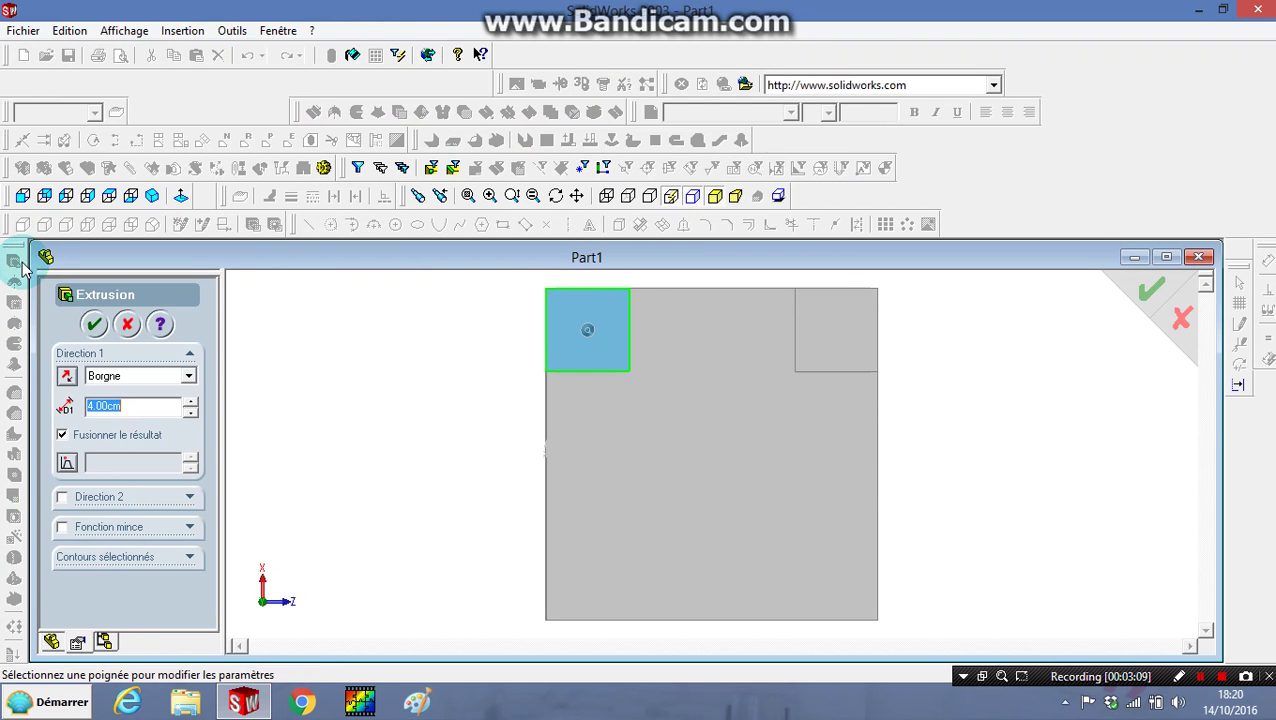
left_click(127, 323)
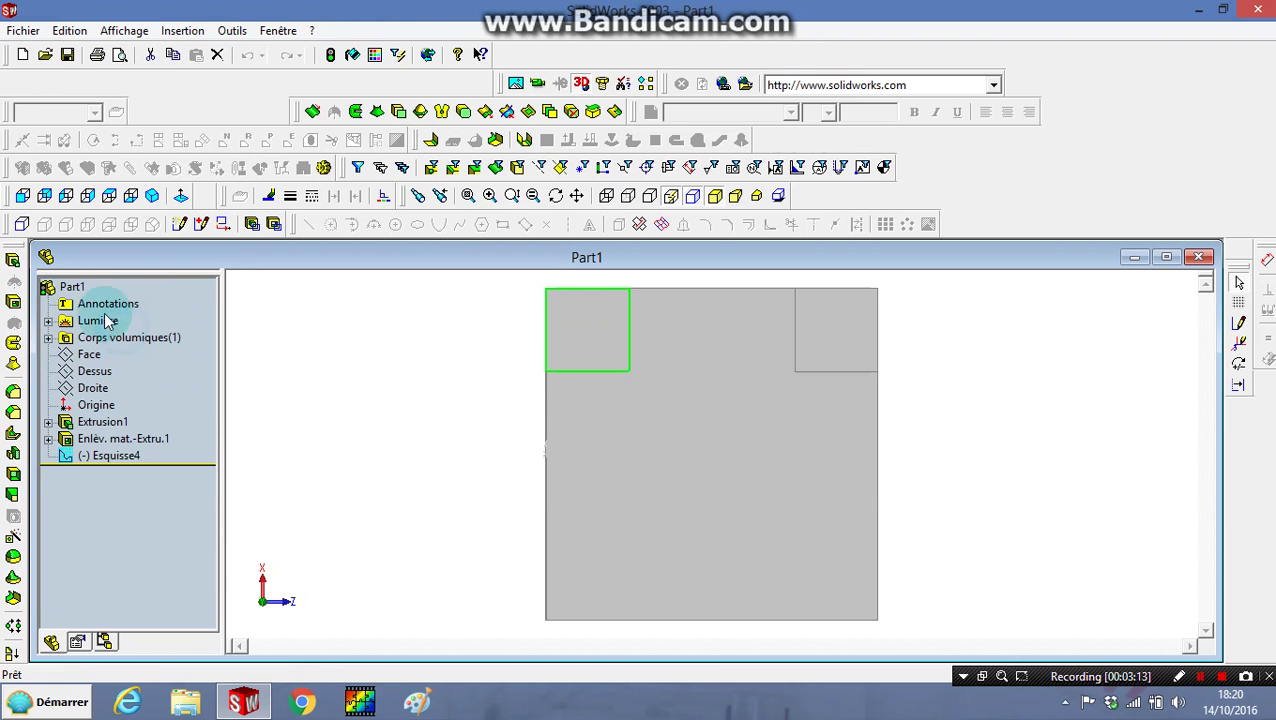
left_click(14, 302)
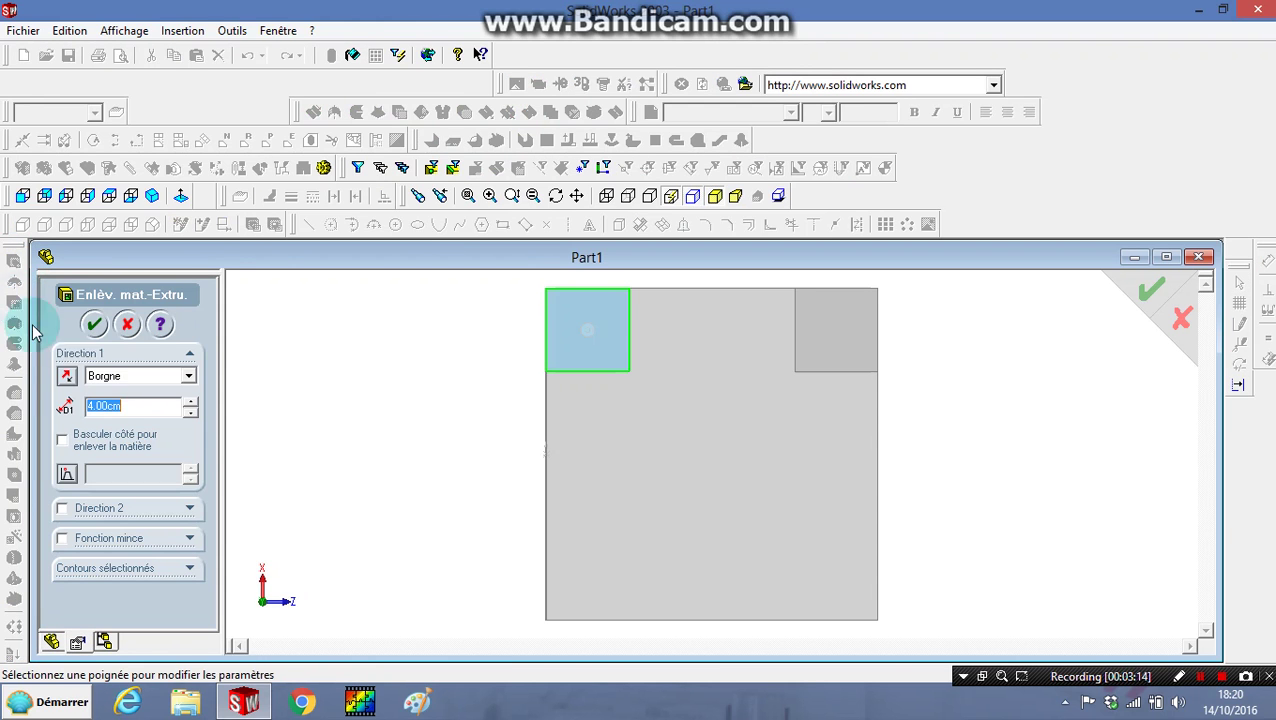
left_click(99, 326)
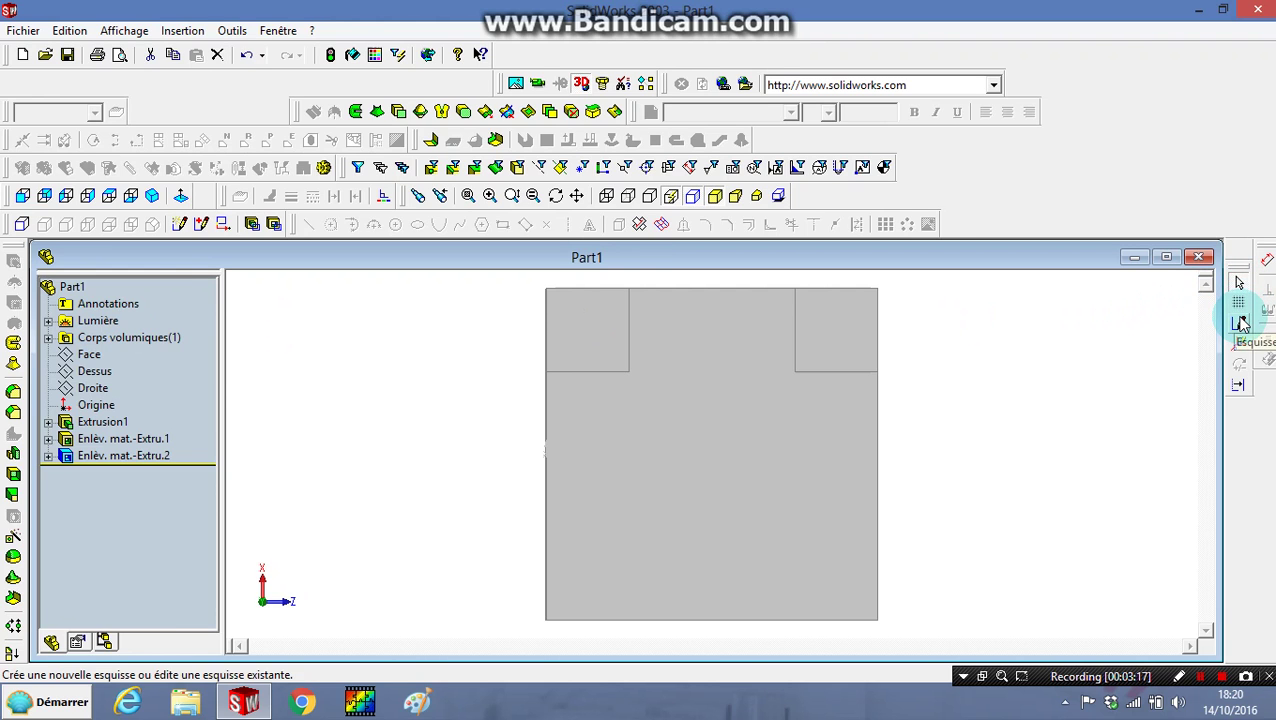
left_click(1238, 323)
Draw a square at the face's lower-left corner and cut it as Enlèv. mat.-Extru.3
left_click(763, 447)
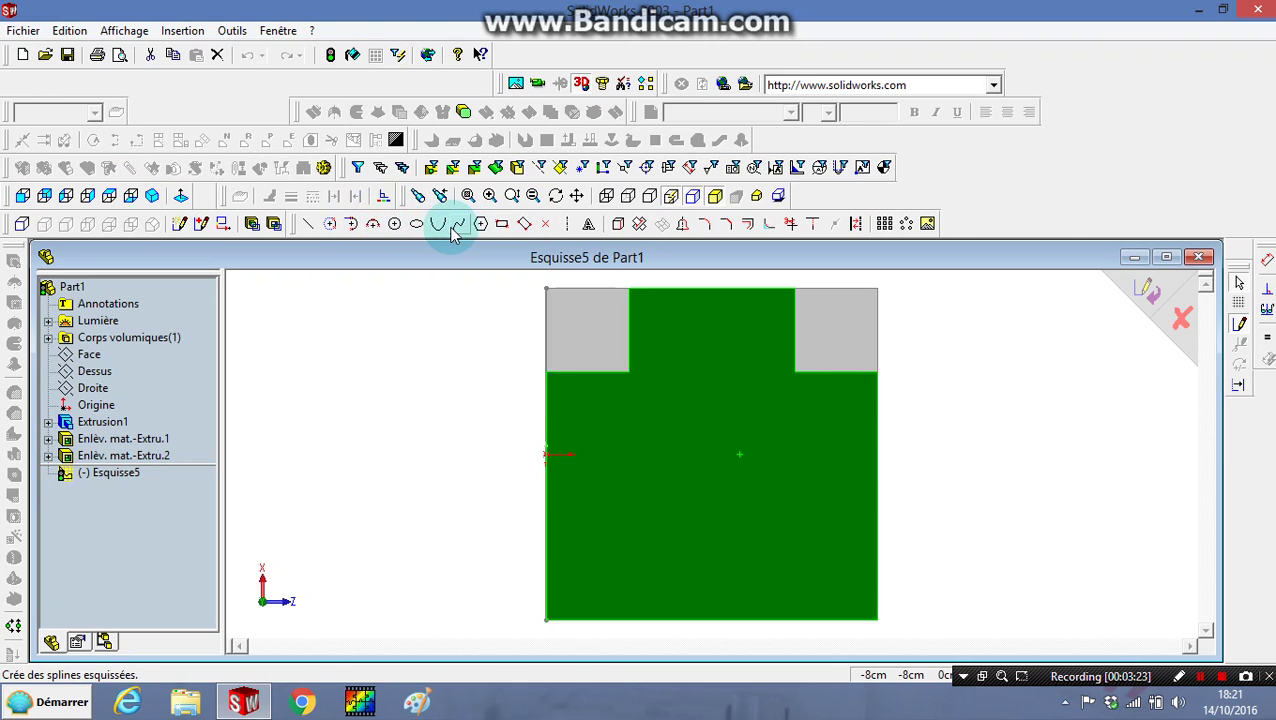
left_click(502, 225)
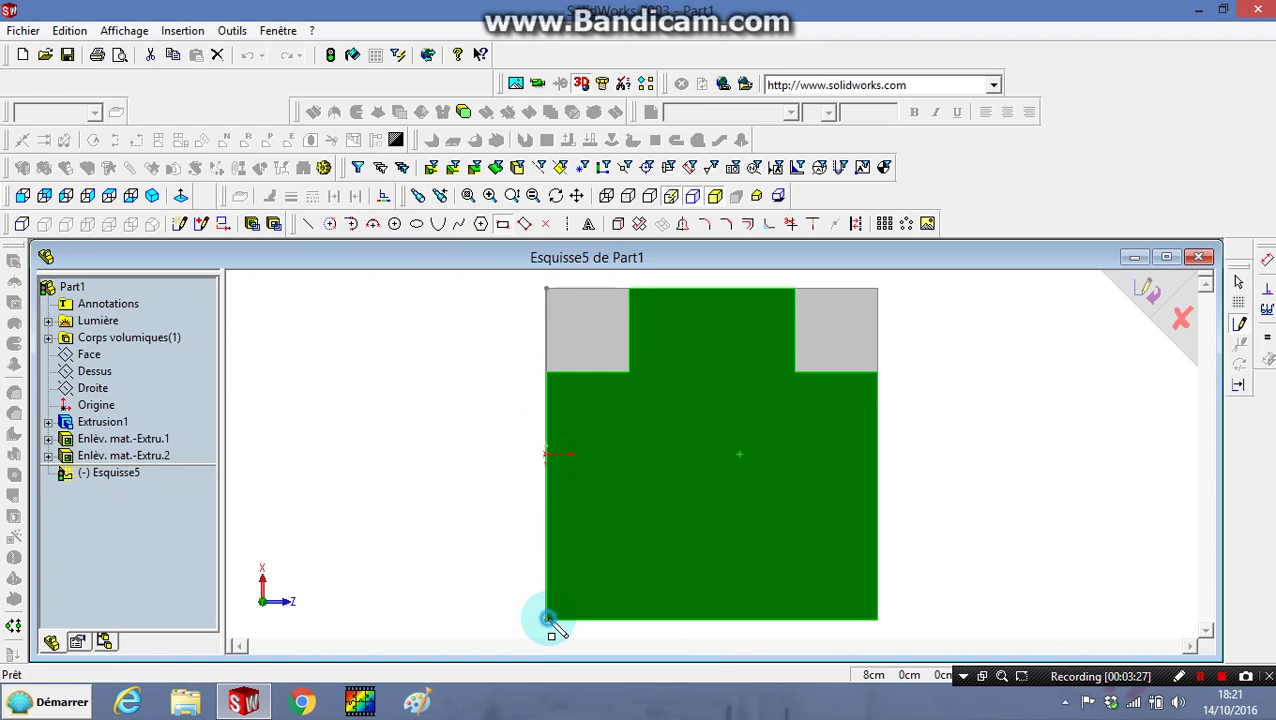
left_click(630, 540)
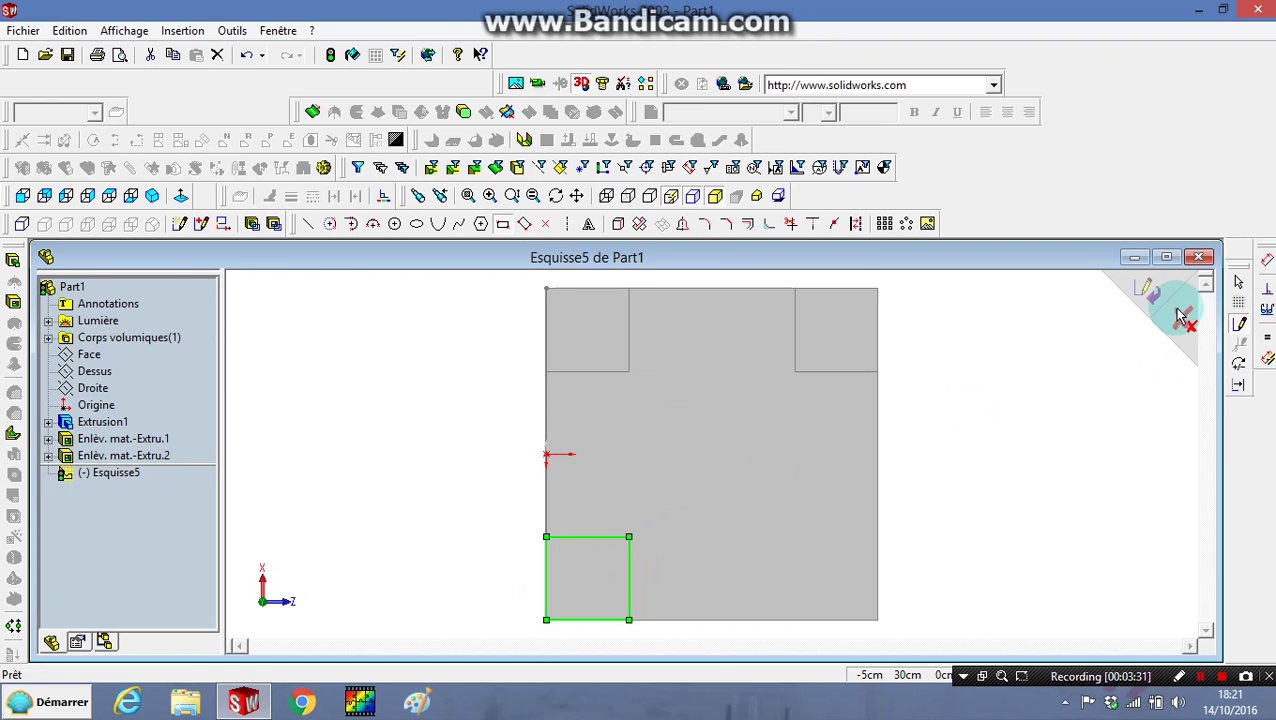
left_click(1147, 291)
left_click(14, 301)
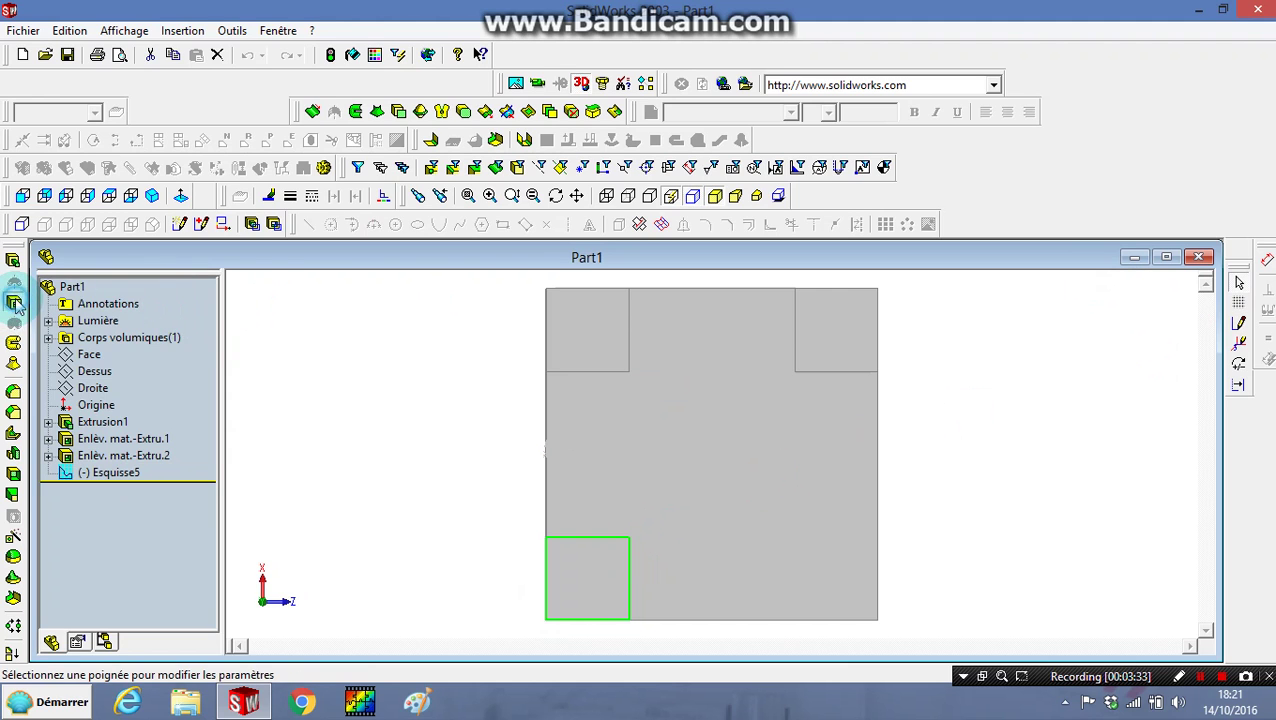
left_click(94, 323)
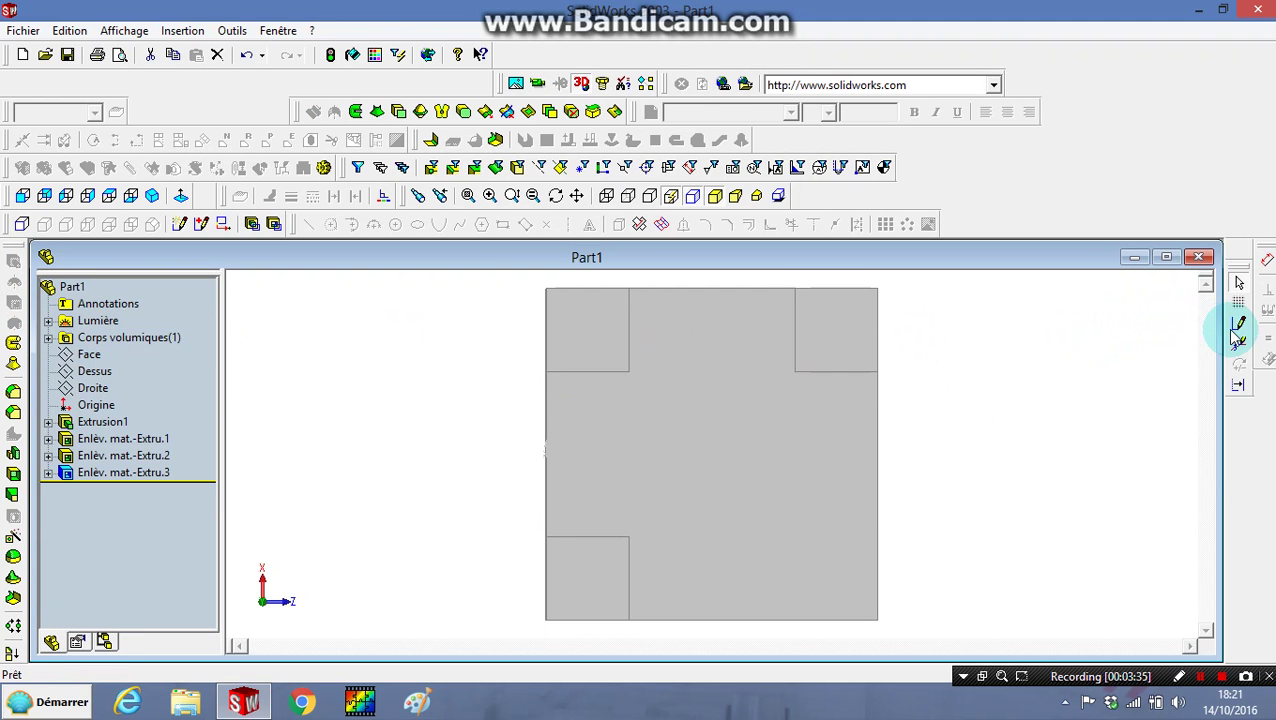
left_click(1238, 325)
Sketch a square at the front face's lower-right corner and cut it 4.00 cm deep
left_click(658, 420)
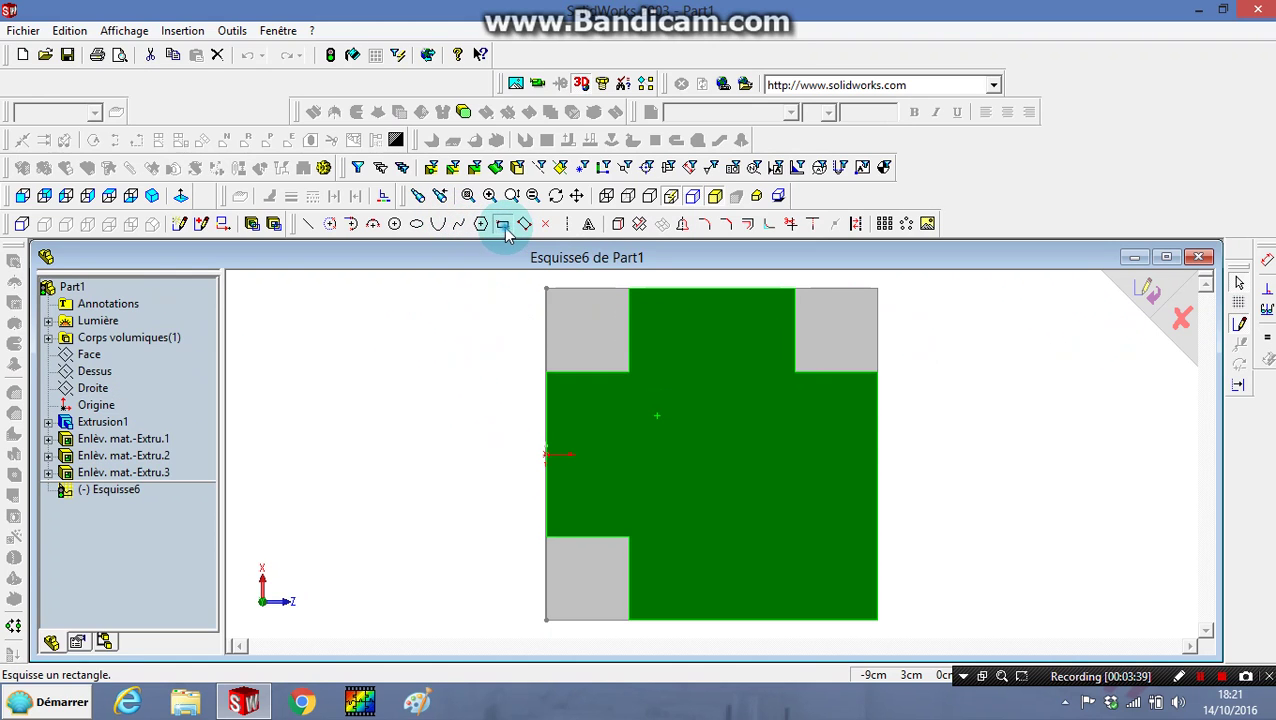
left_click(505, 228)
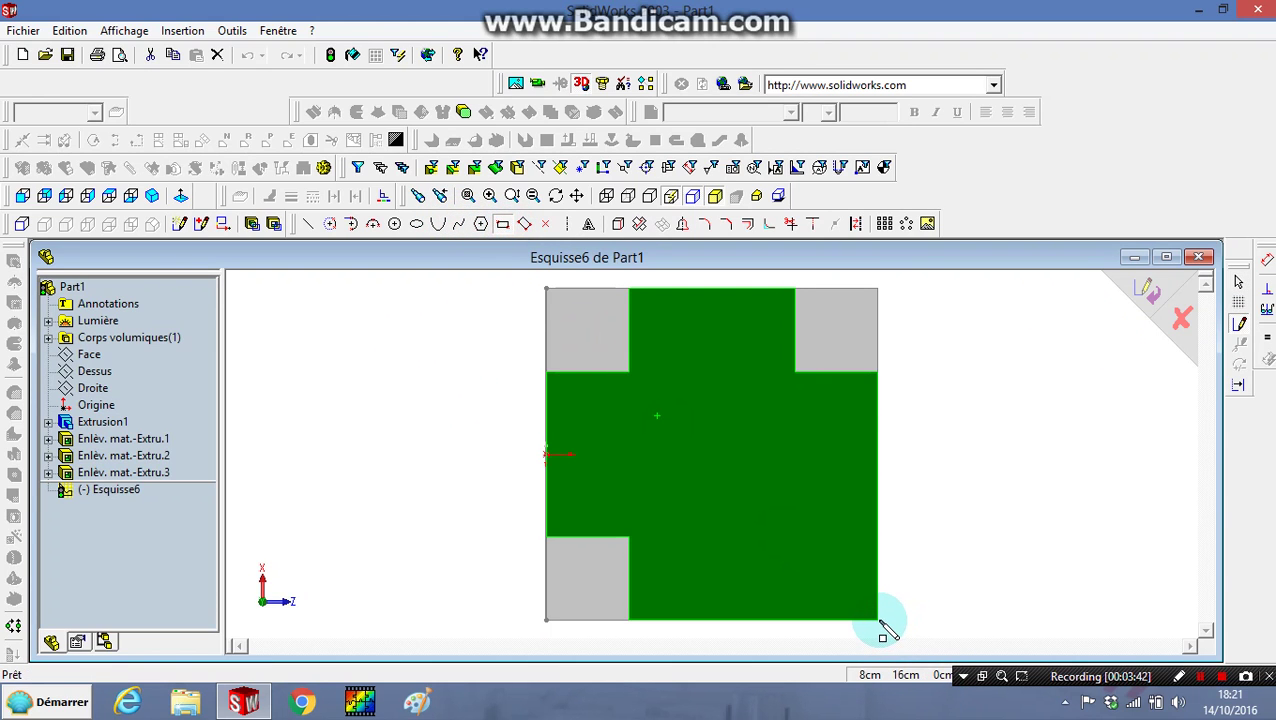
left_click(795, 538)
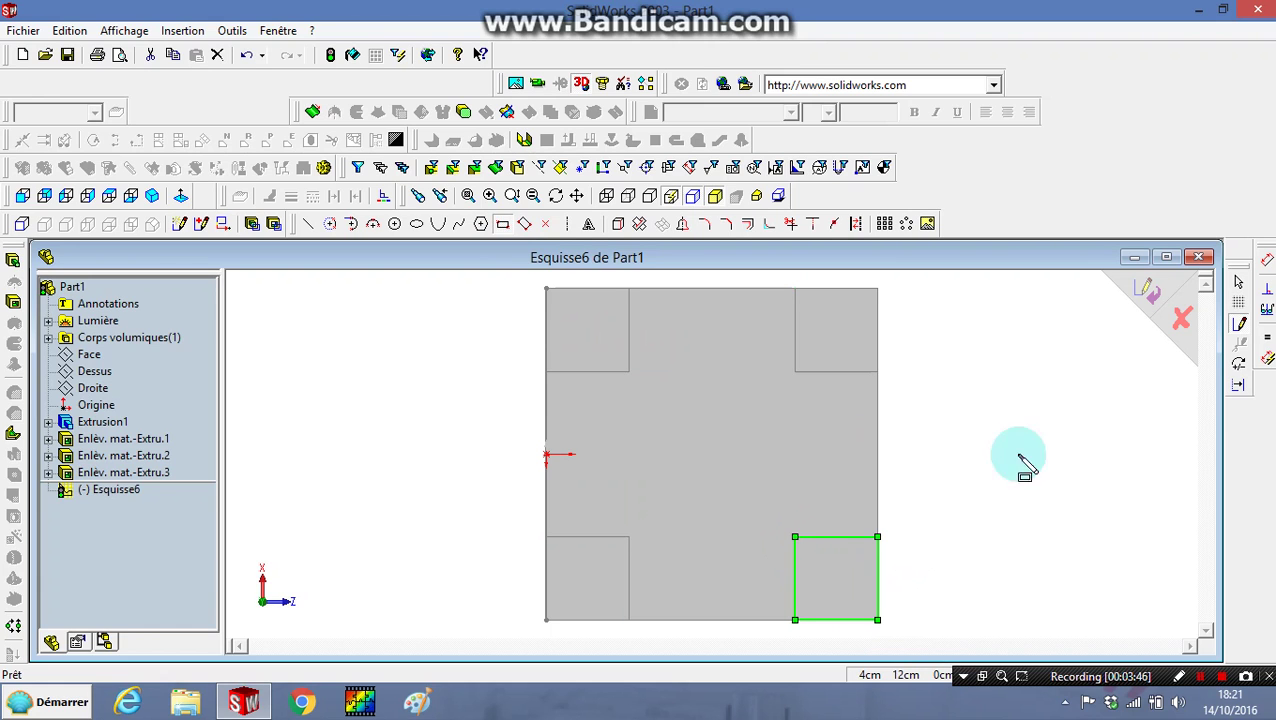
left_click(1133, 298)
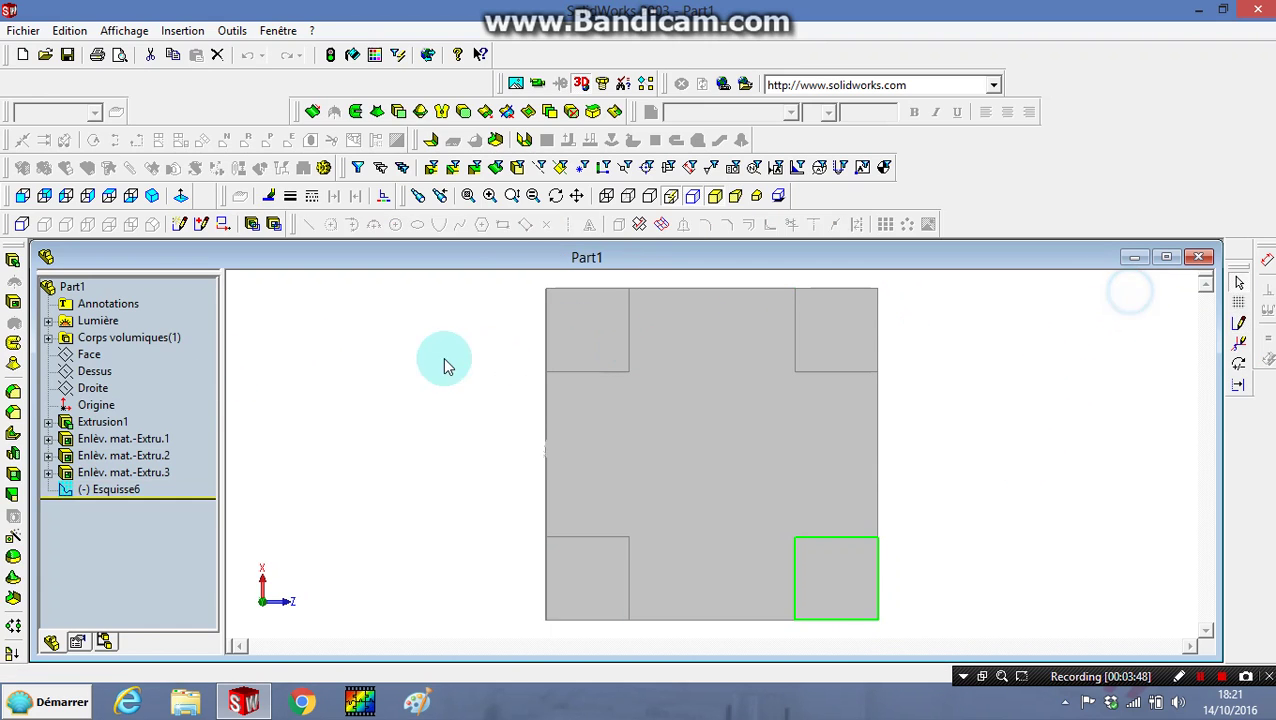
left_click(13, 302)
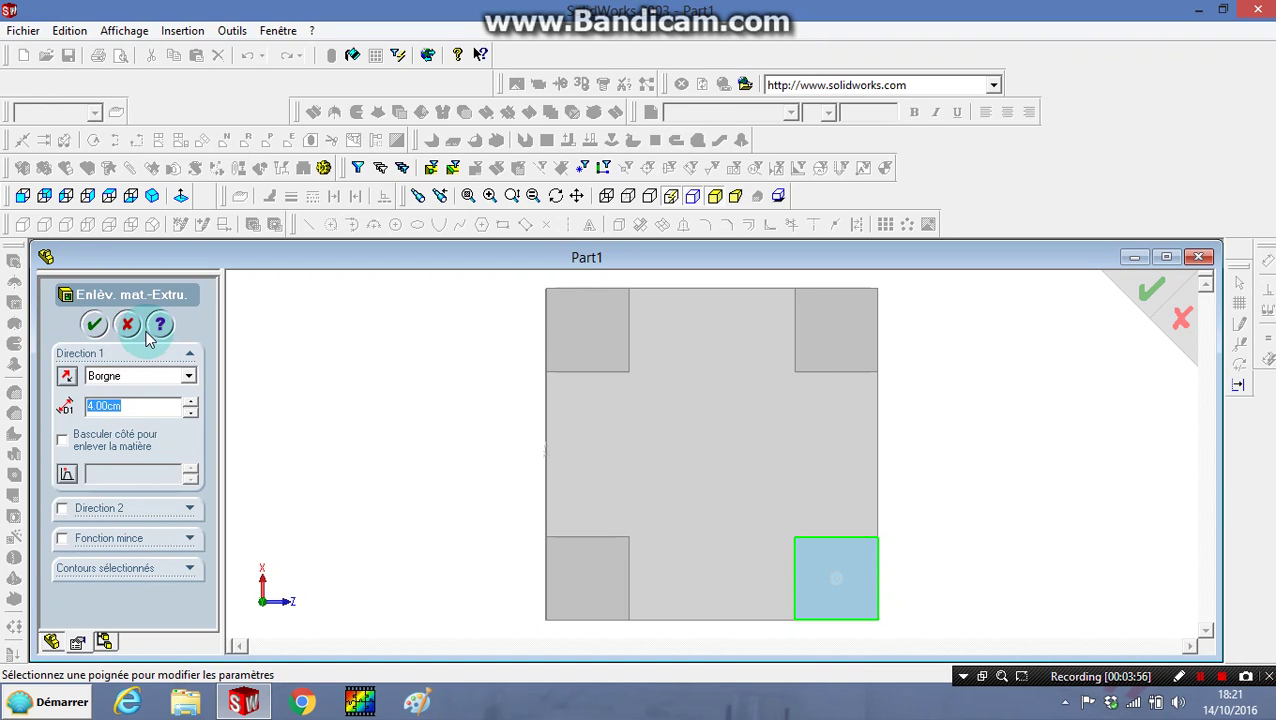
left_click(94, 326)
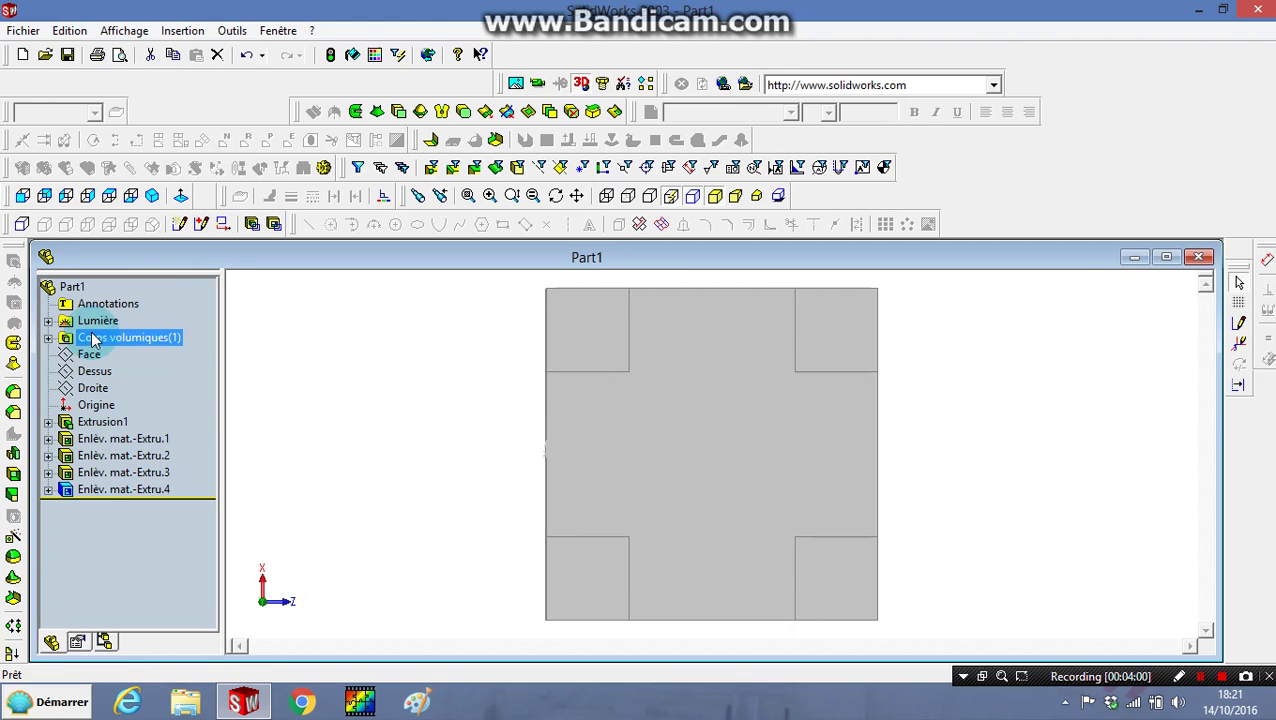
left_click(152, 196)
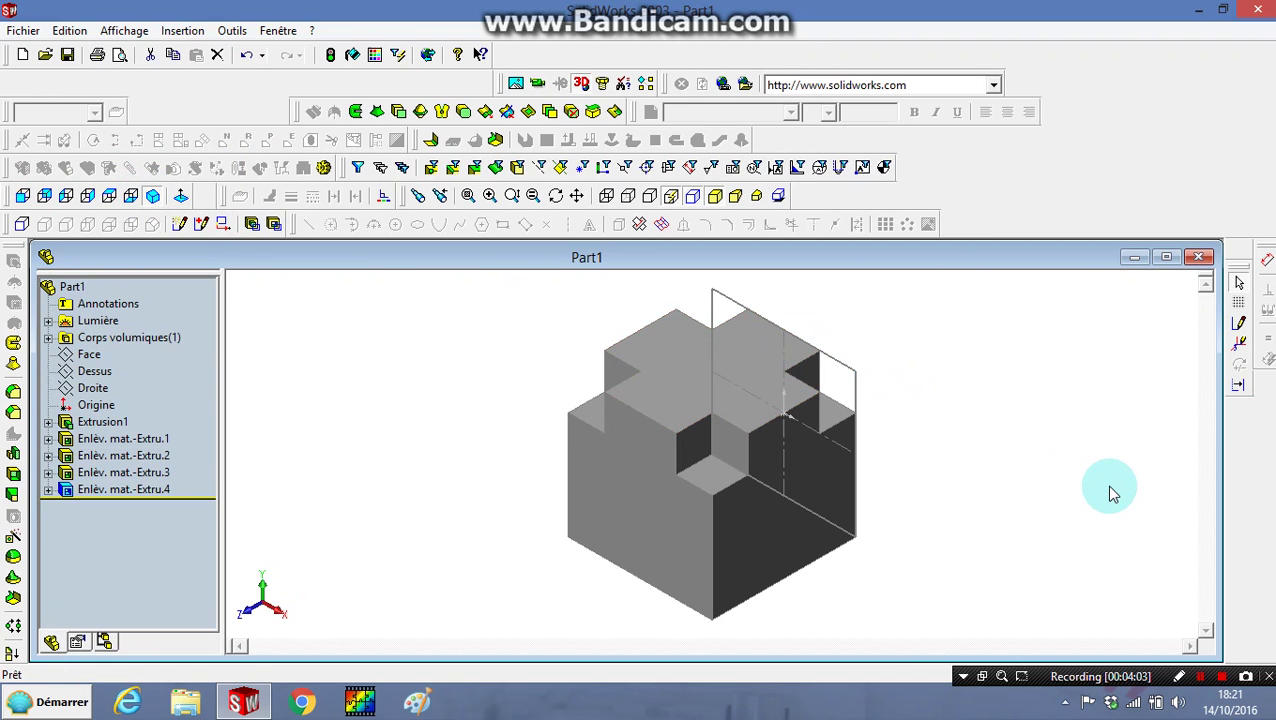
Start Esquisse7 on the cube's left side face, turned face-on
left_click(703, 608)
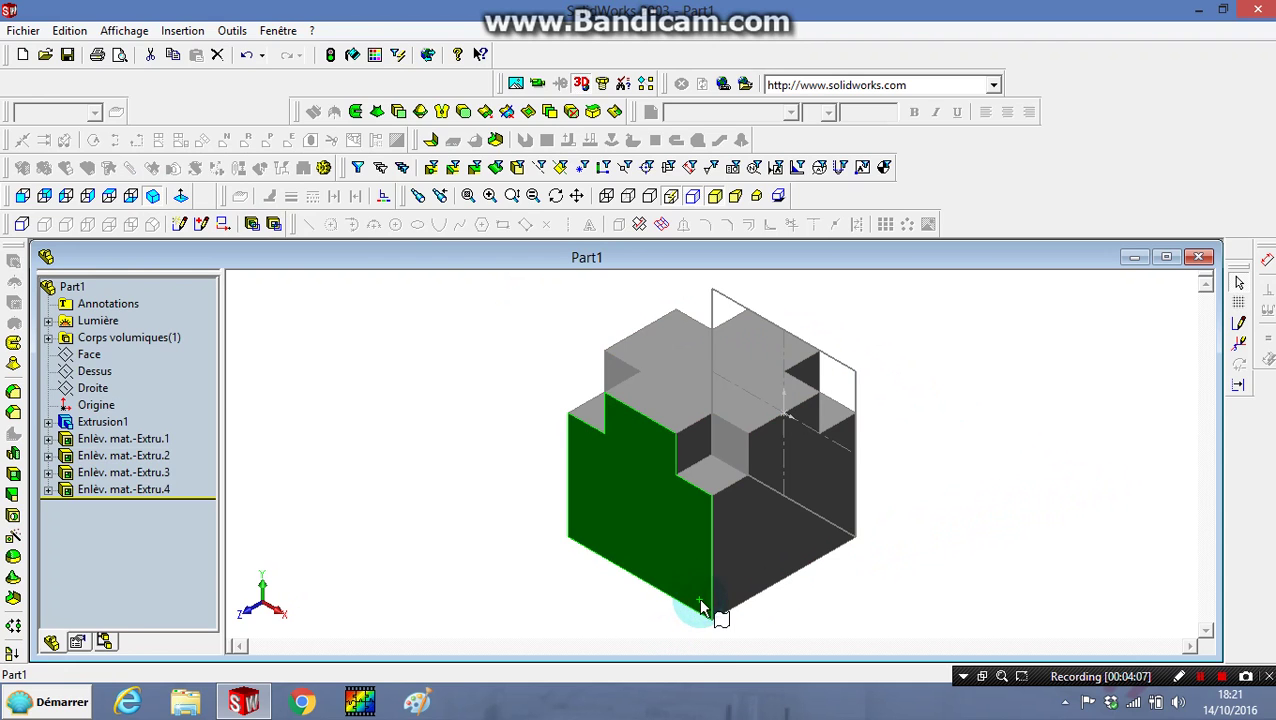
left_click(178, 198)
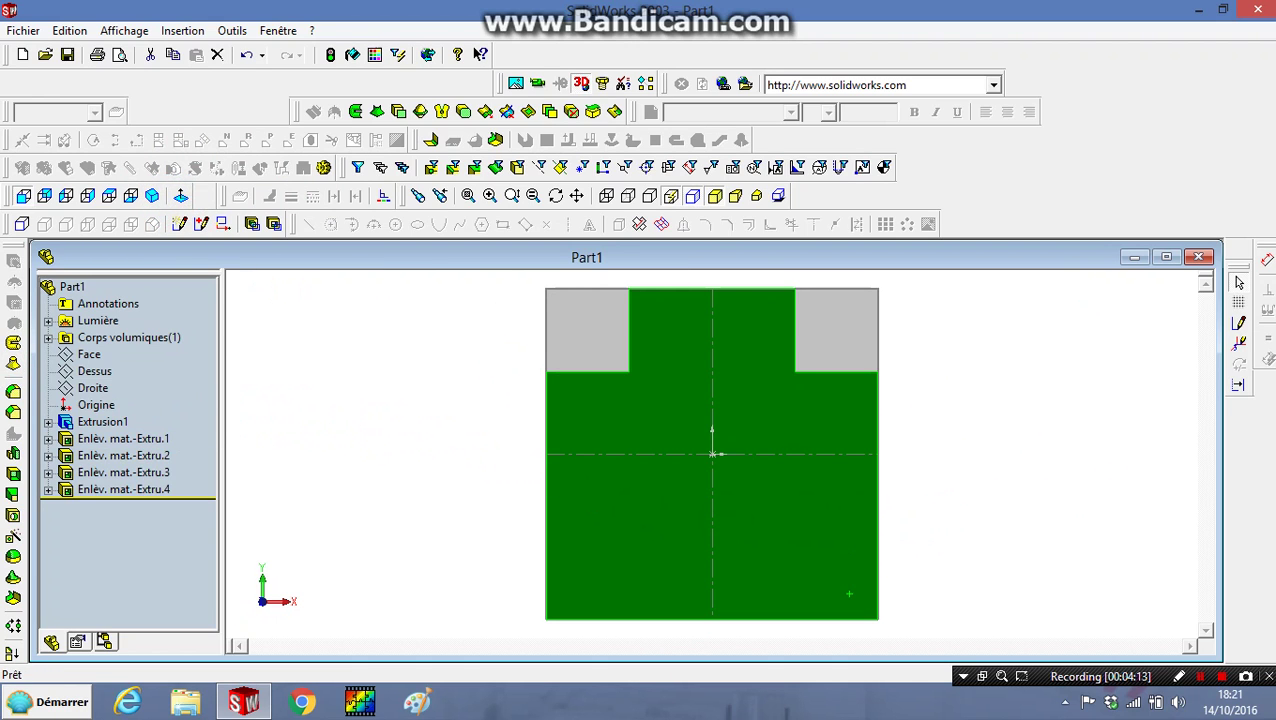
left_click(1238, 323)
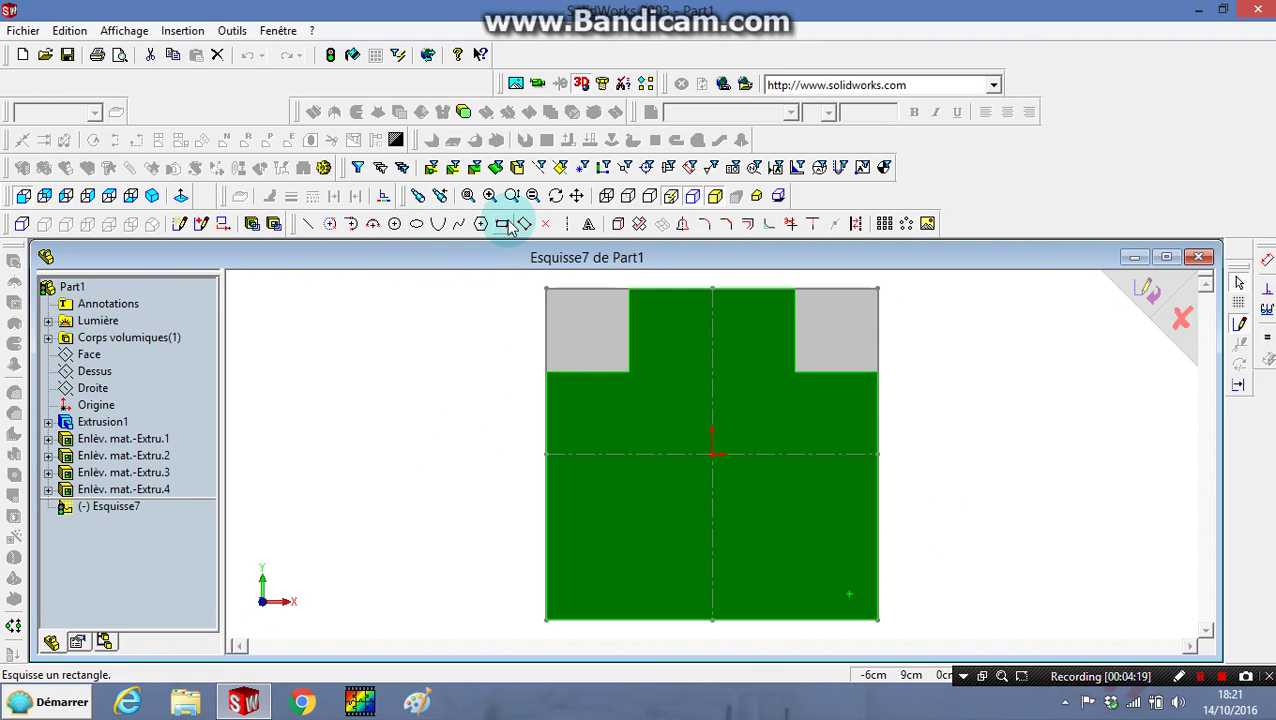
Sketch a square at the side face's lower-left corner and cut it 4.00 cm deep
left_click(508, 225)
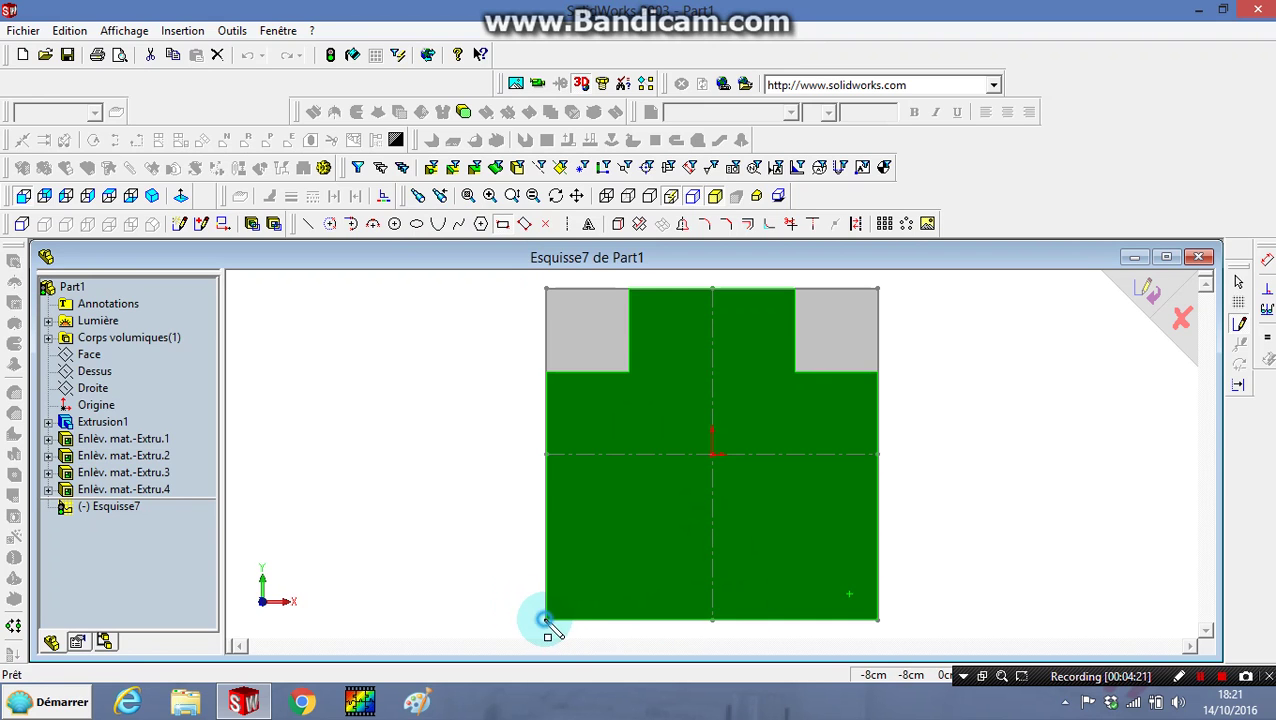
left_click(629, 537)
left_click(1146, 292)
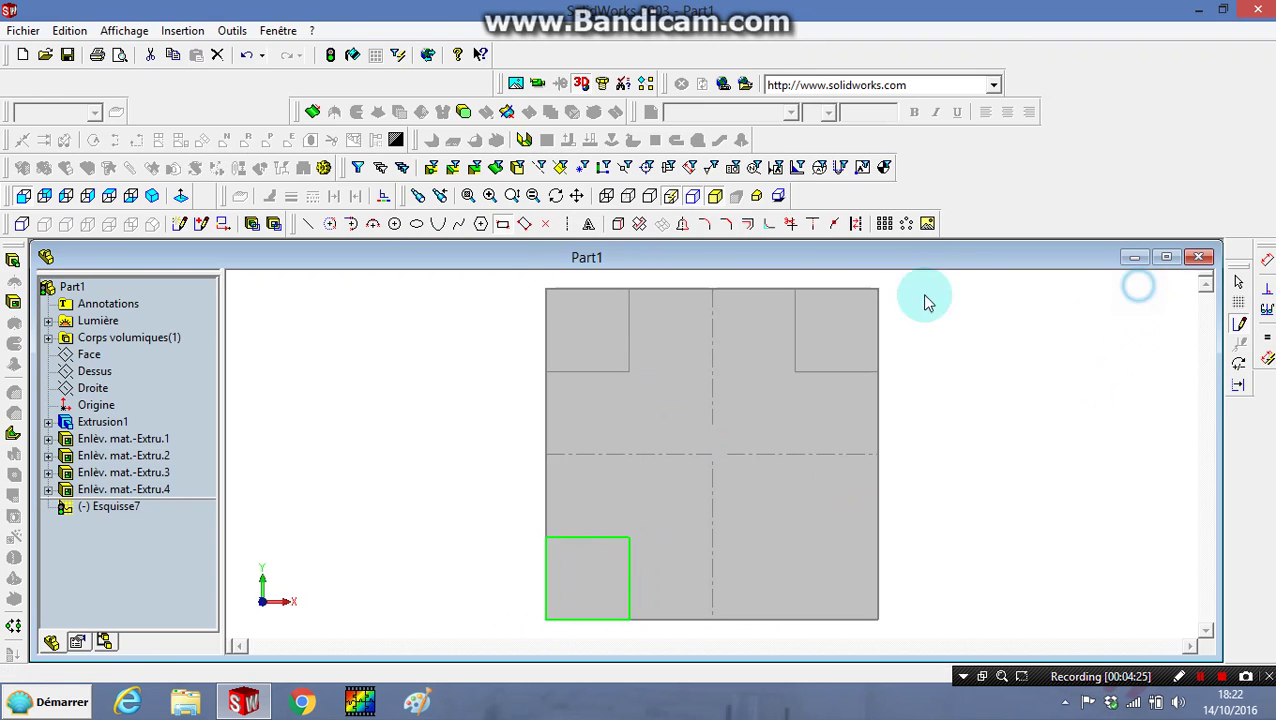
left_click(9, 263)
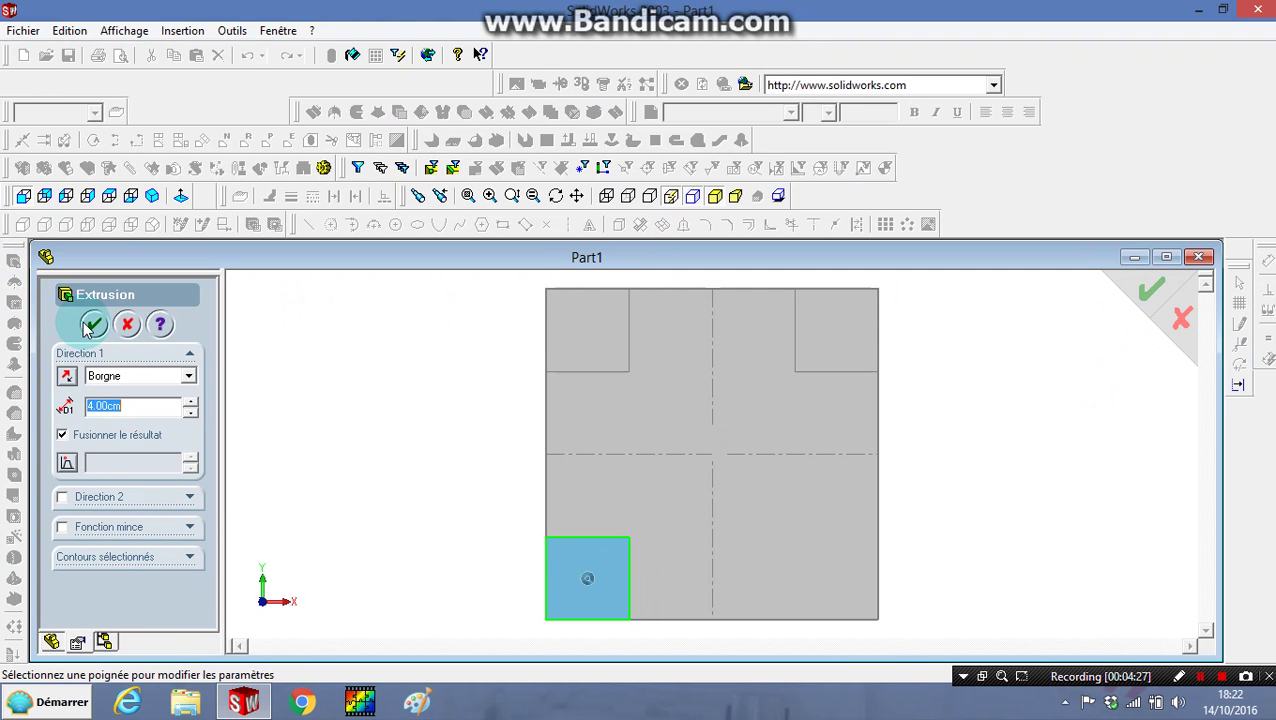
left_click(127, 325)
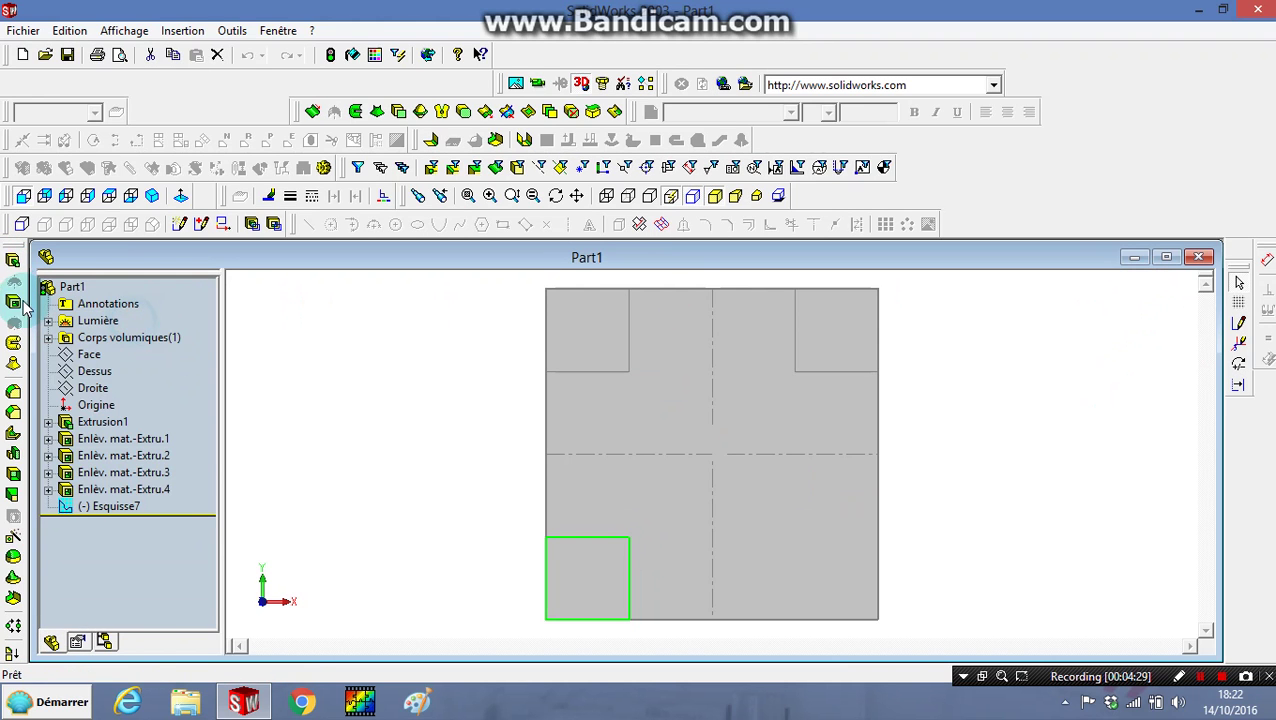
left_click(14, 300)
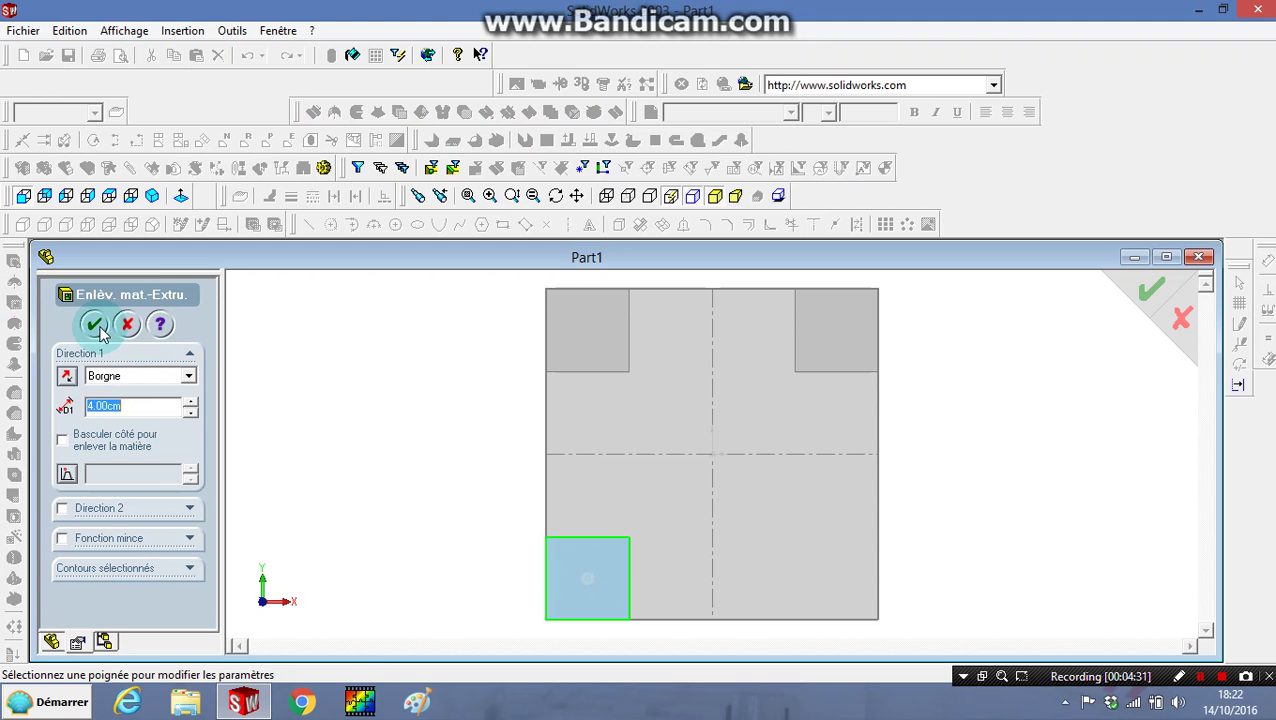
left_click(93, 324)
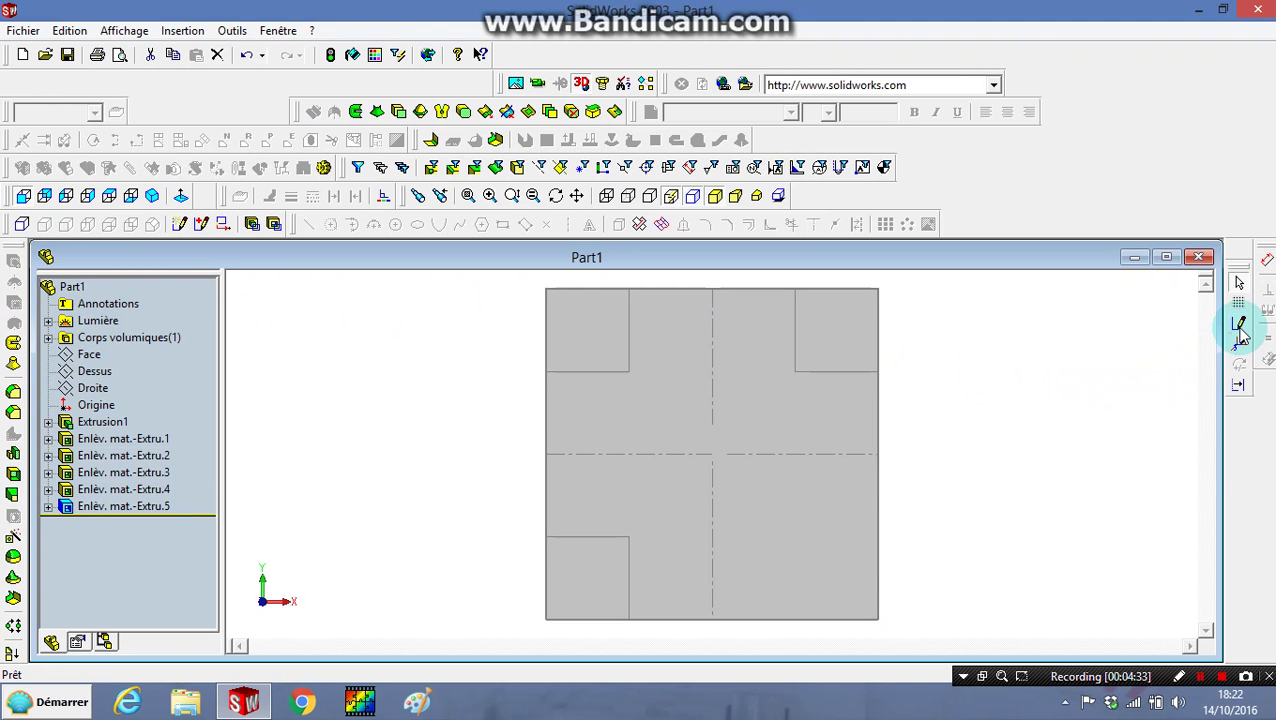
left_click(1240, 323)
left_click(775, 555)
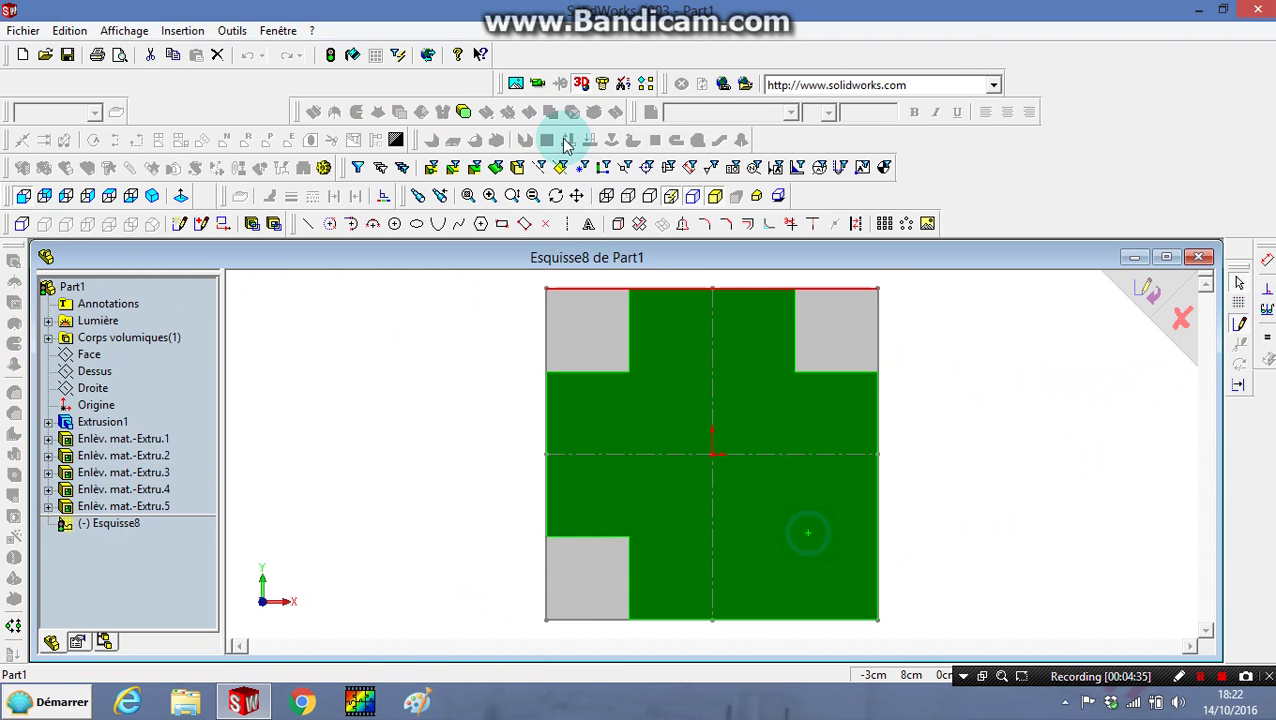
Sketch a square at the side face's lower-right corner and cut it 4.00 cm deep
left_click(508, 232)
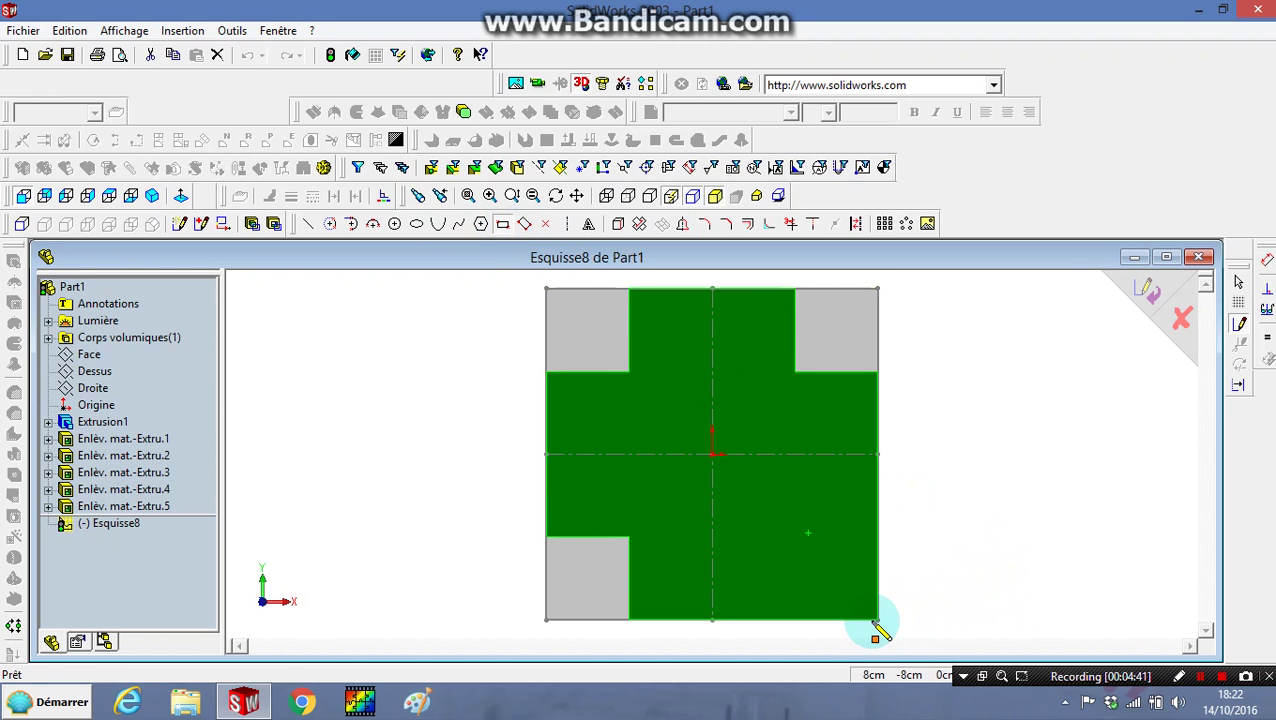
left_click(795, 537)
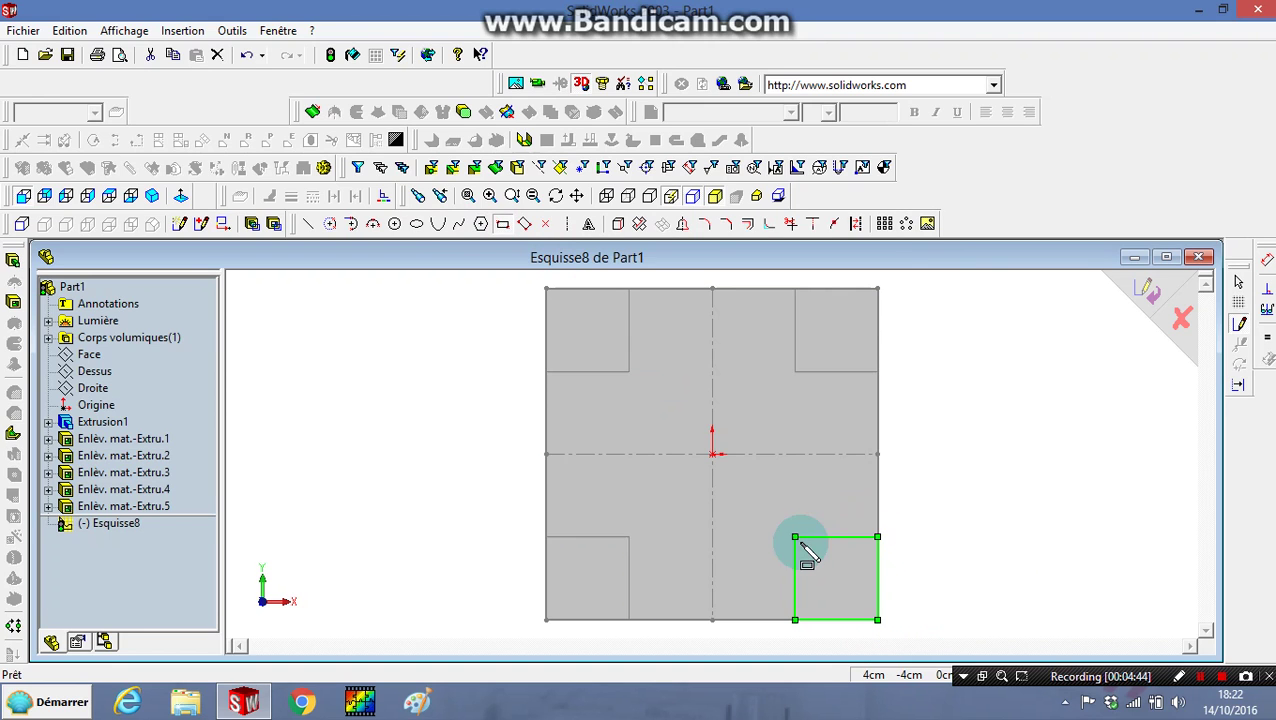
left_click(1149, 293)
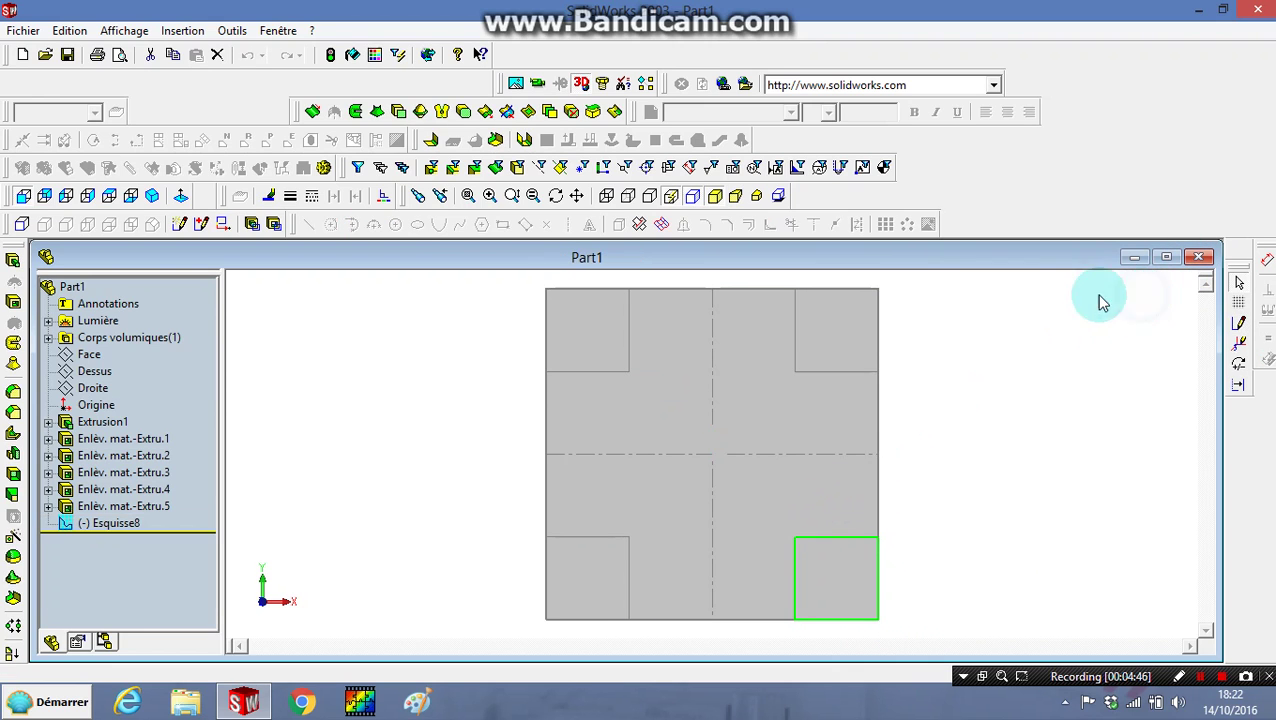
left_click(12, 298)
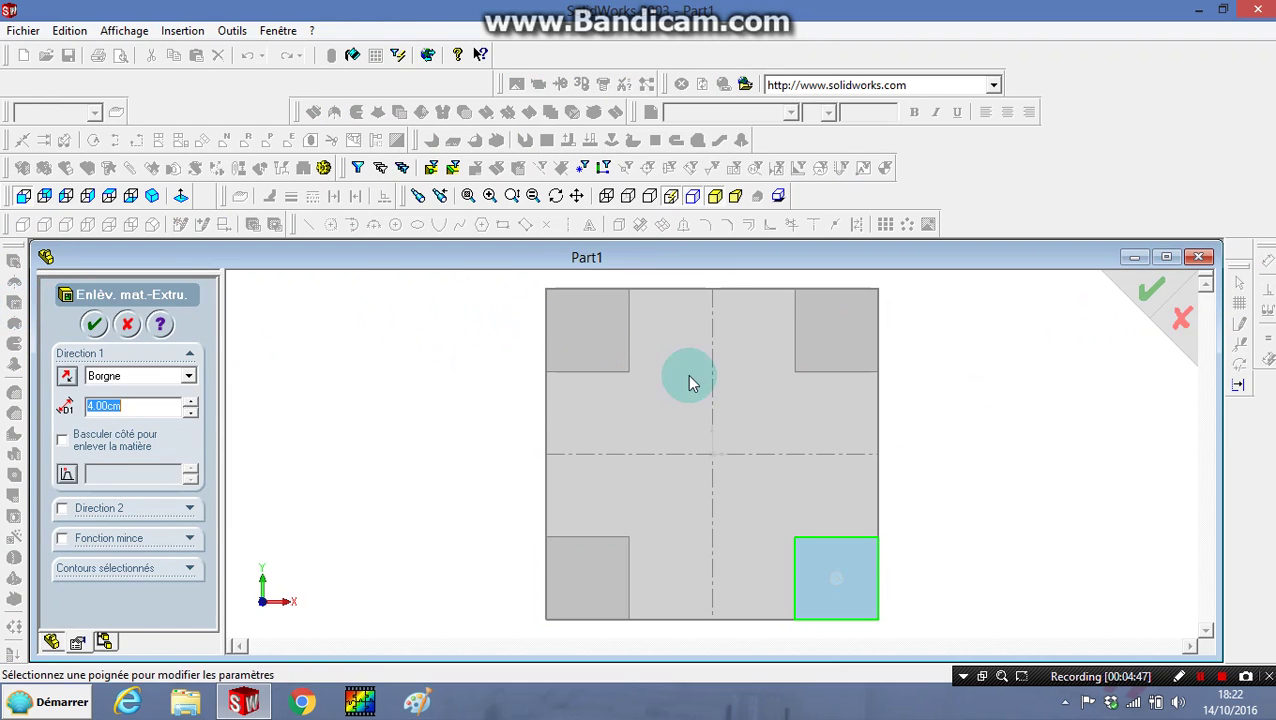
left_click(1147, 294)
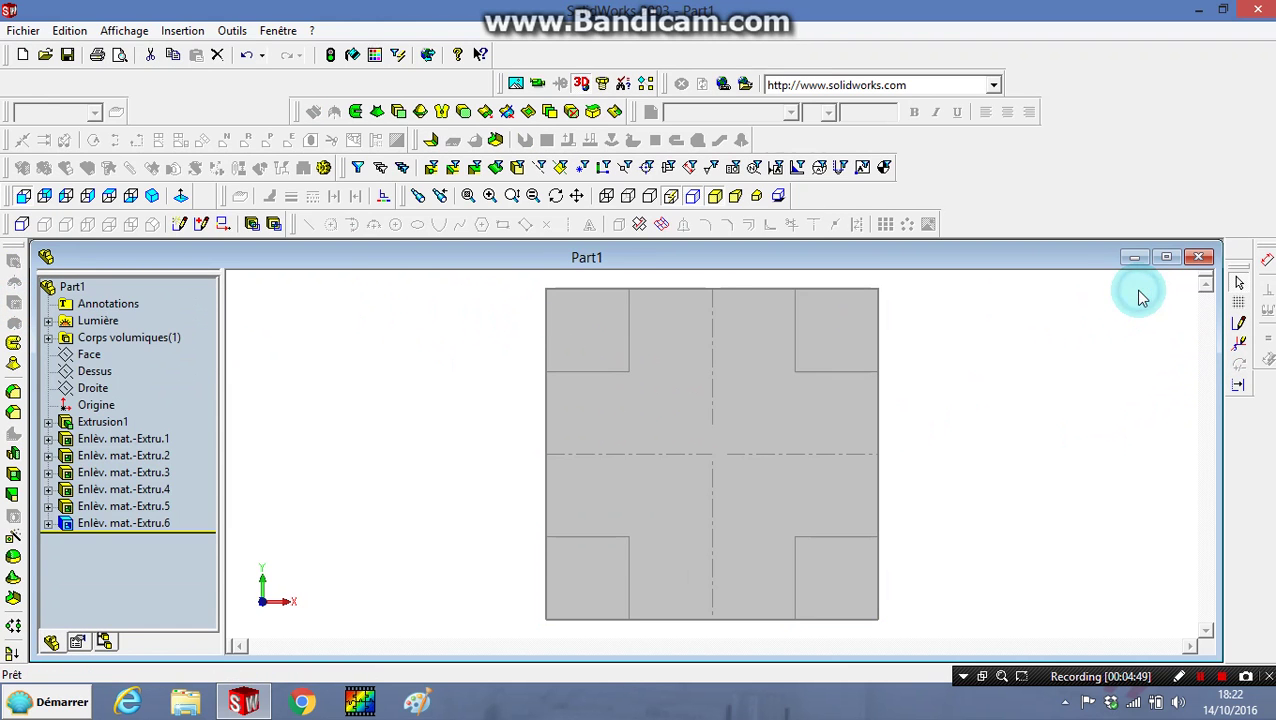
left_click(157, 195)
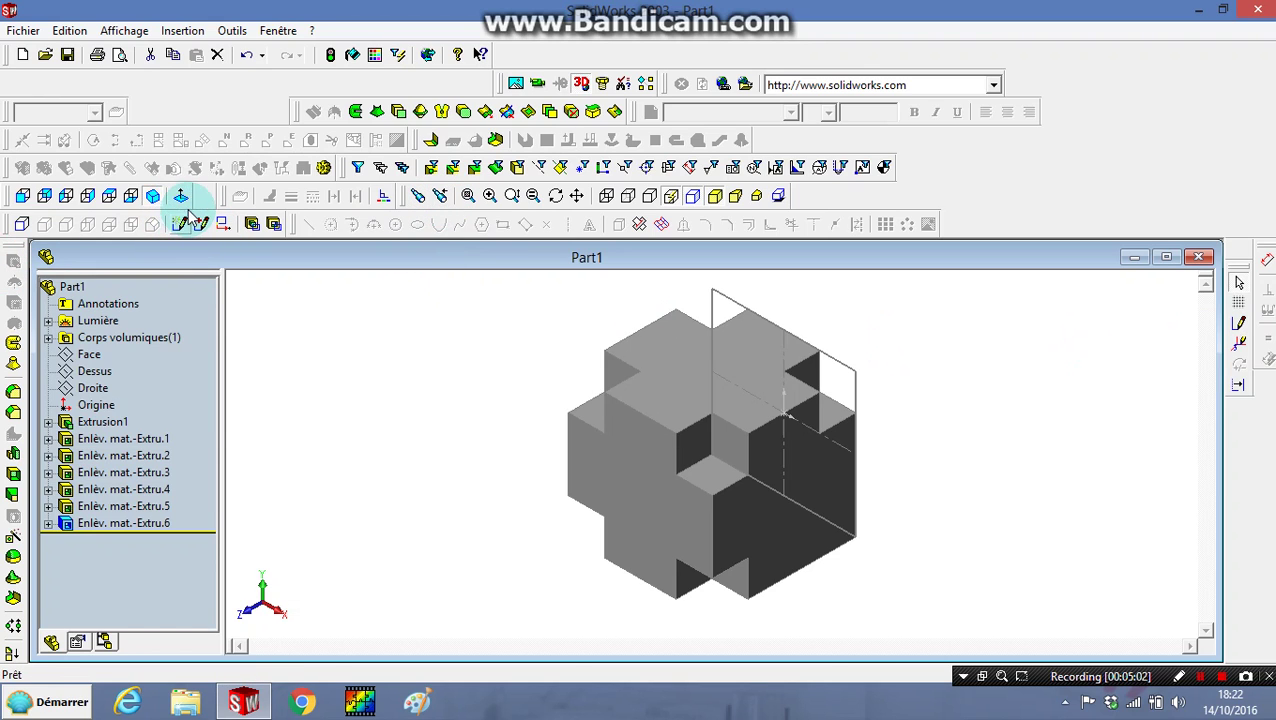
Turn the part, set its front face Normal To, and start sketch Esquisse9 on it
left_click(555, 197)
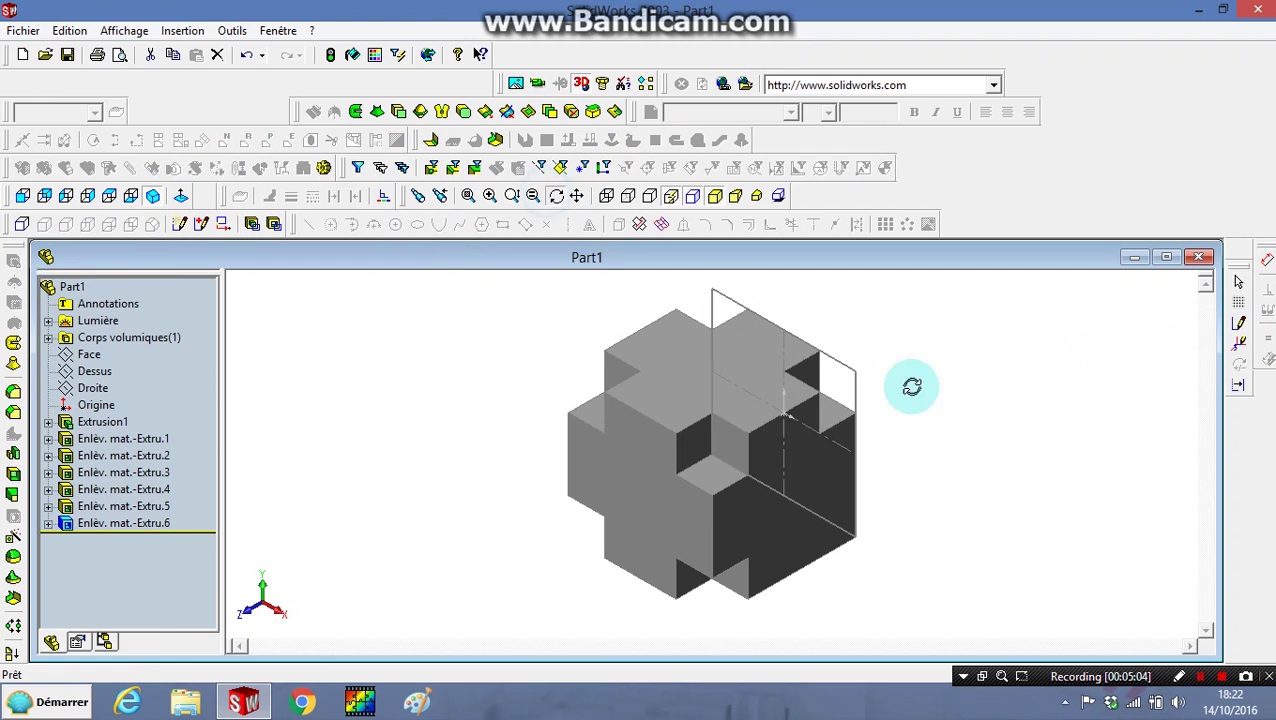
mouse_move(906, 384)
left_mouse_down()
mouse_move(808, 411)
mouse_move(872, 244)
mouse_move(908, 319)
mouse_move(877, 373)
mouse_move(908, 347)
left_mouse_up()
left_click(558, 197)
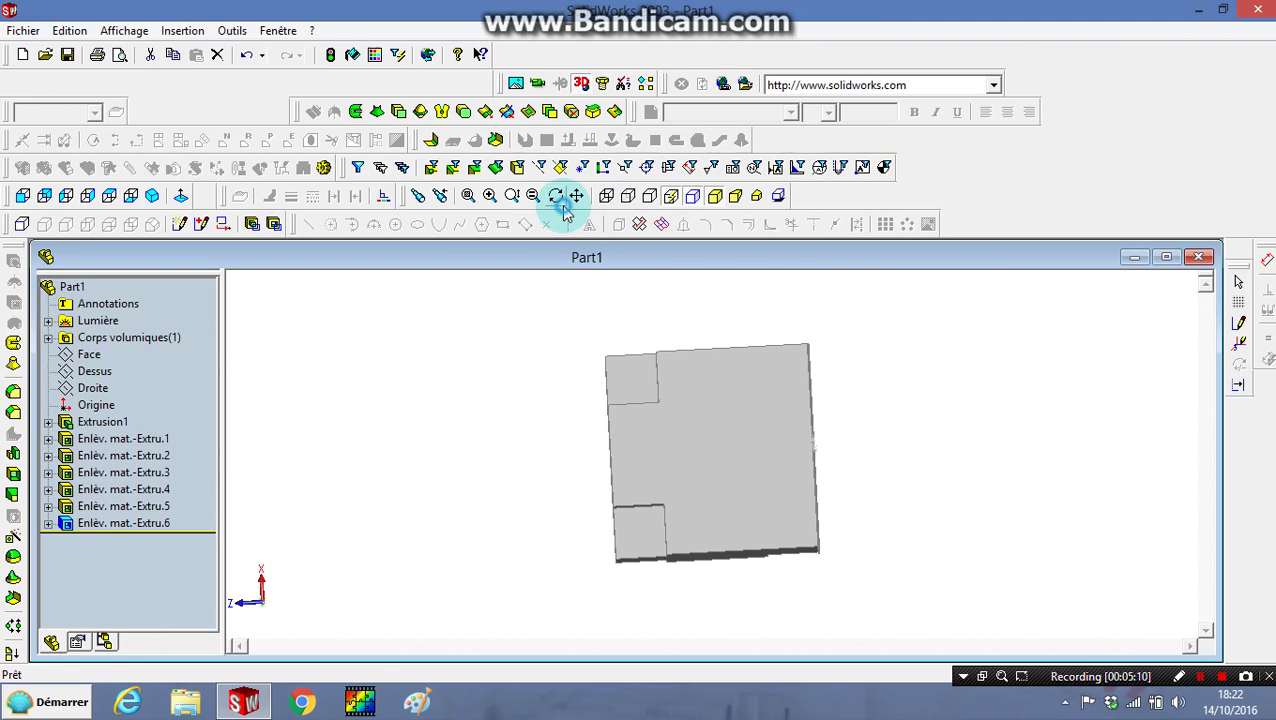
left_click(724, 516)
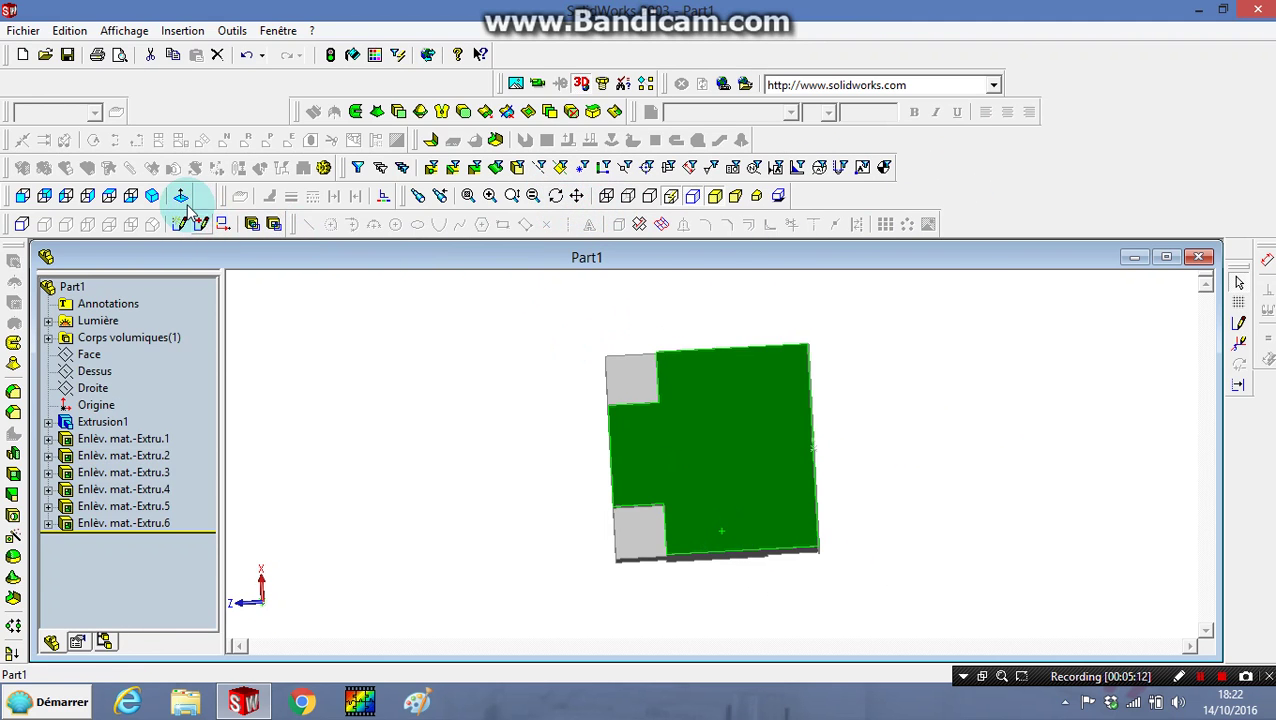
left_click(181, 196)
left_click(1238, 324)
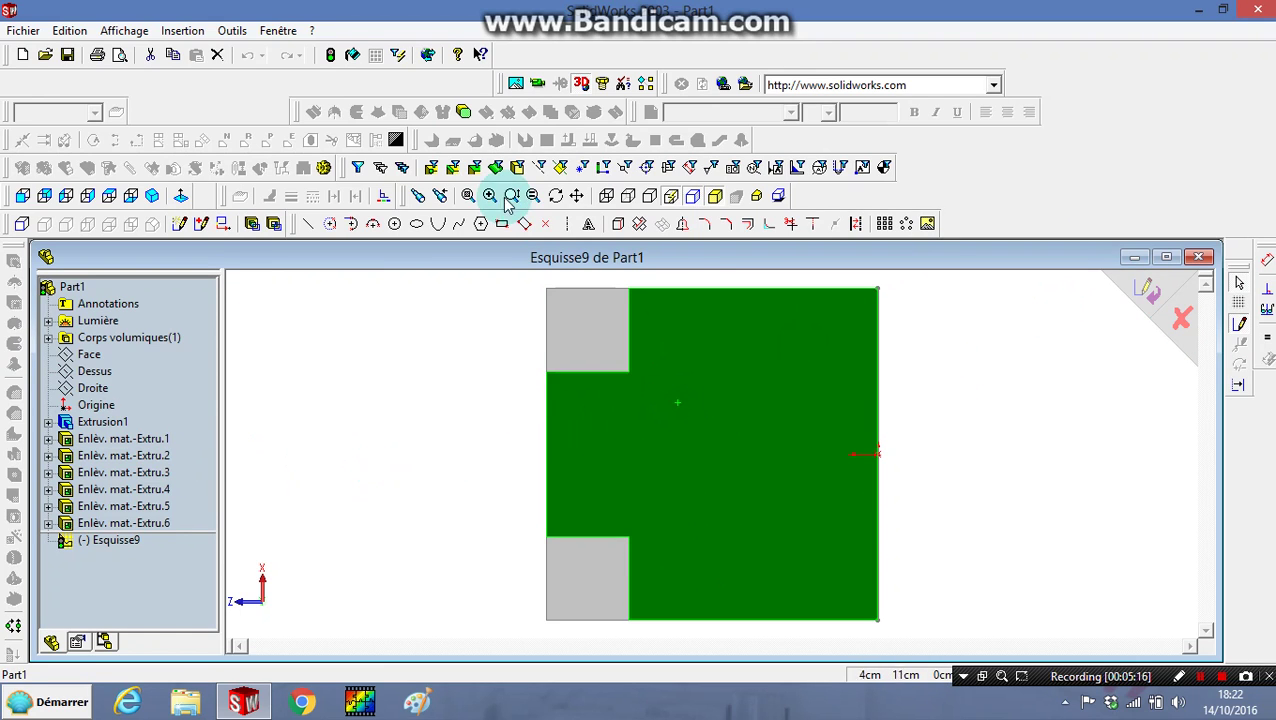
Sketch a square over the top-right corner and cut it 4.00cm deep as Enlèv. mat.-Extru.7
left_click(501, 230)
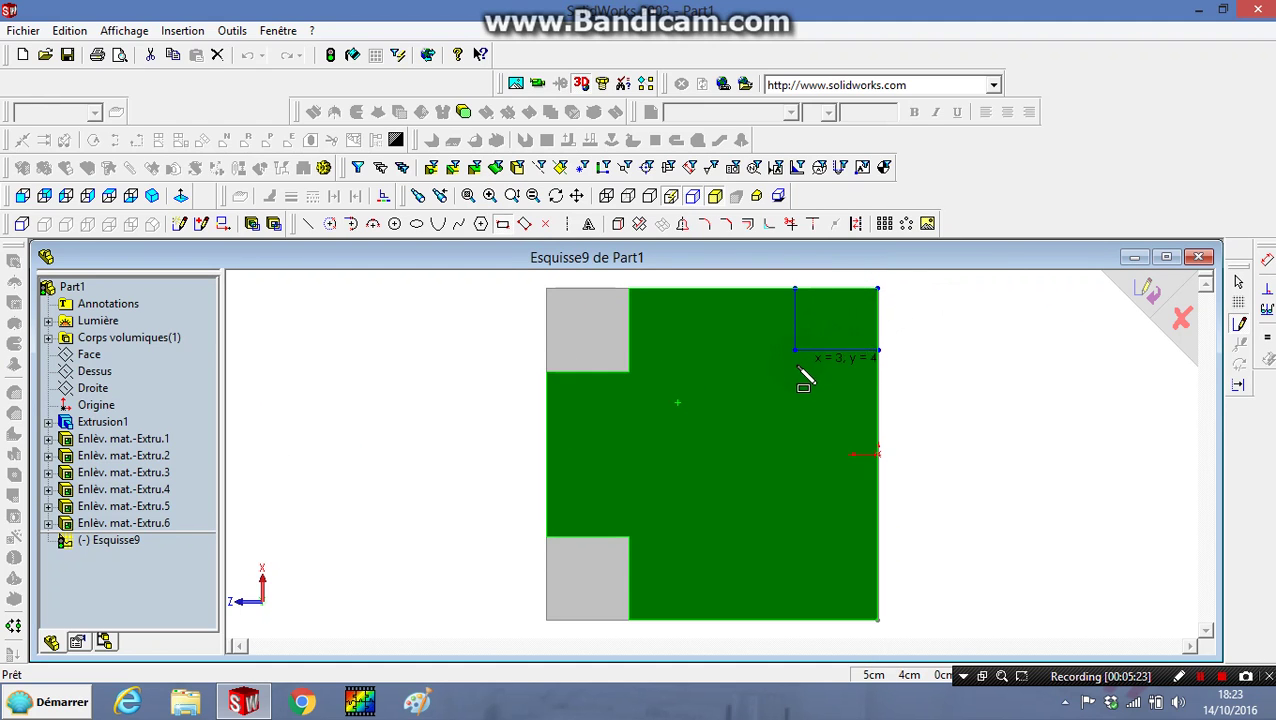
left_click(796, 371)
left_click(1147, 291)
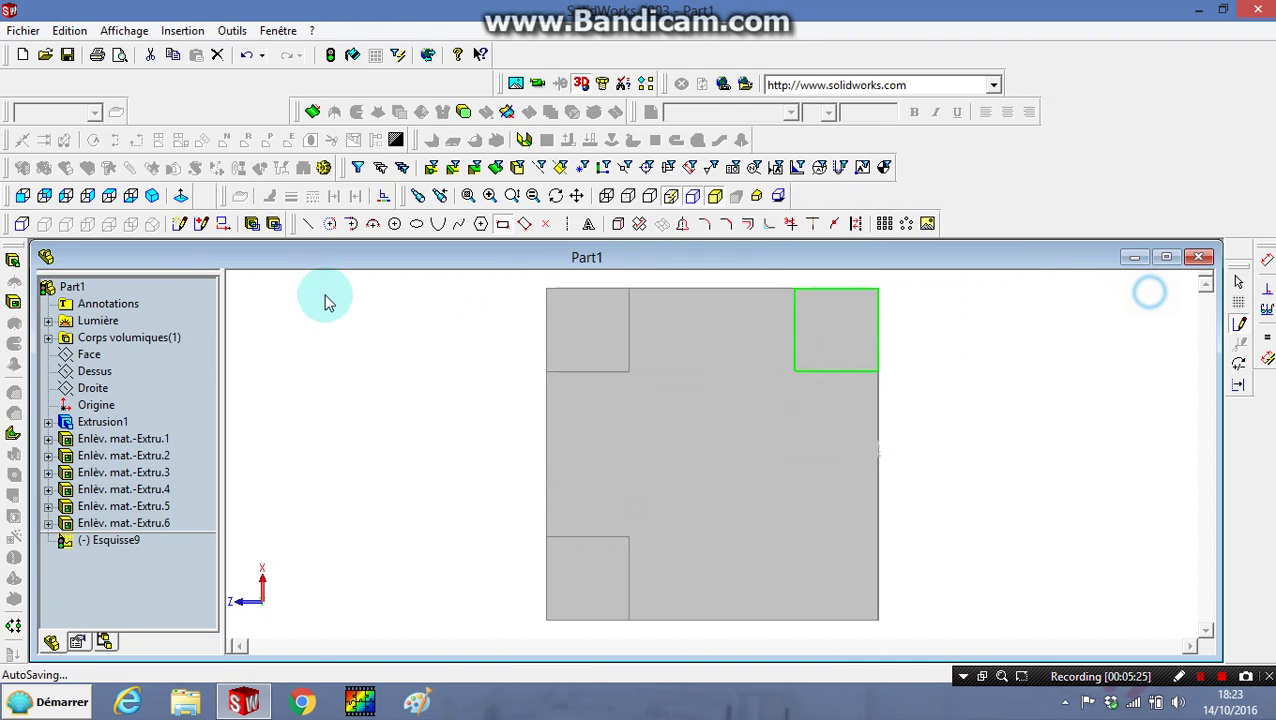
left_click(15, 305)
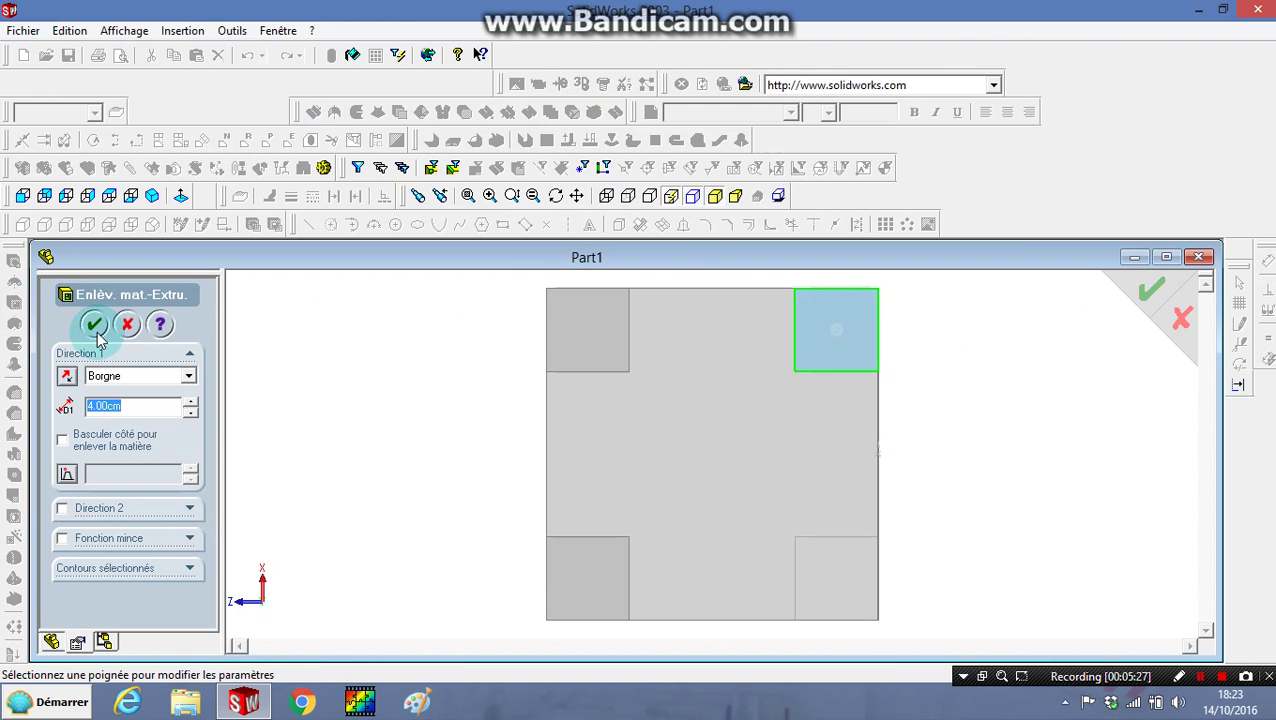
left_click(93, 326)
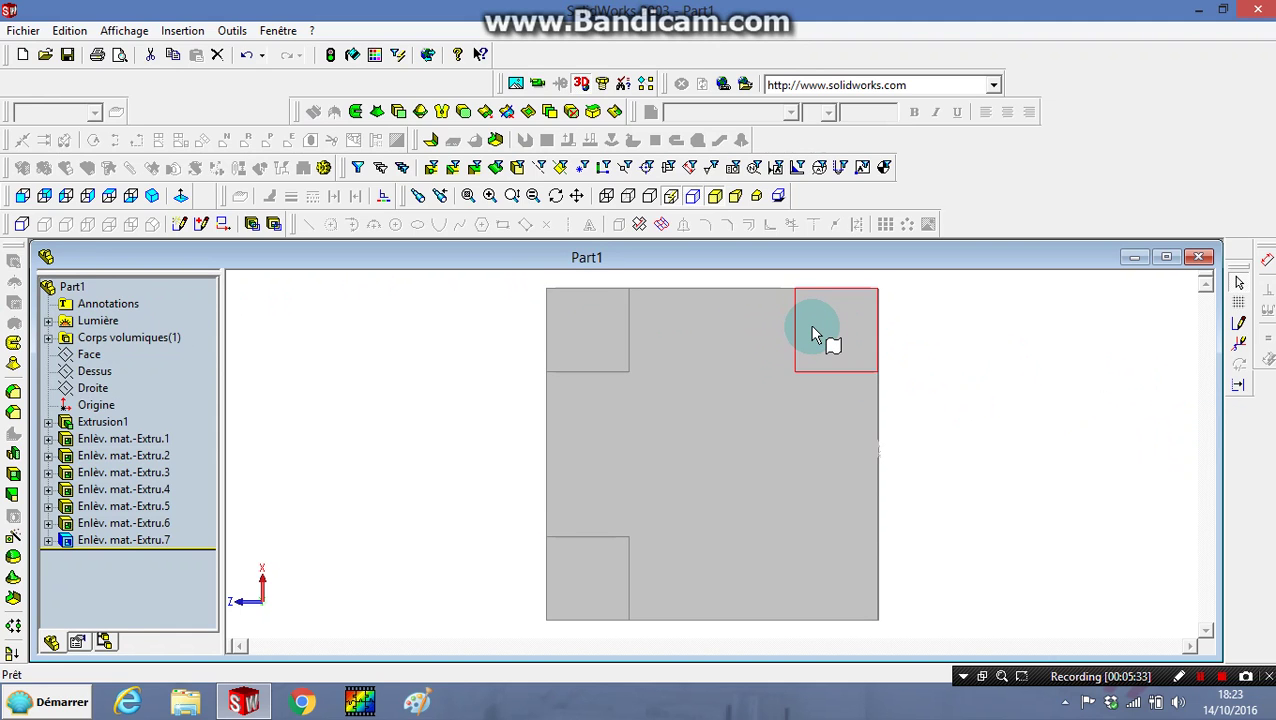
Sketch a square on the bottom-right corner and extrude-cut it as Enlèv. mat.-Extru.8
left_click(1238, 323)
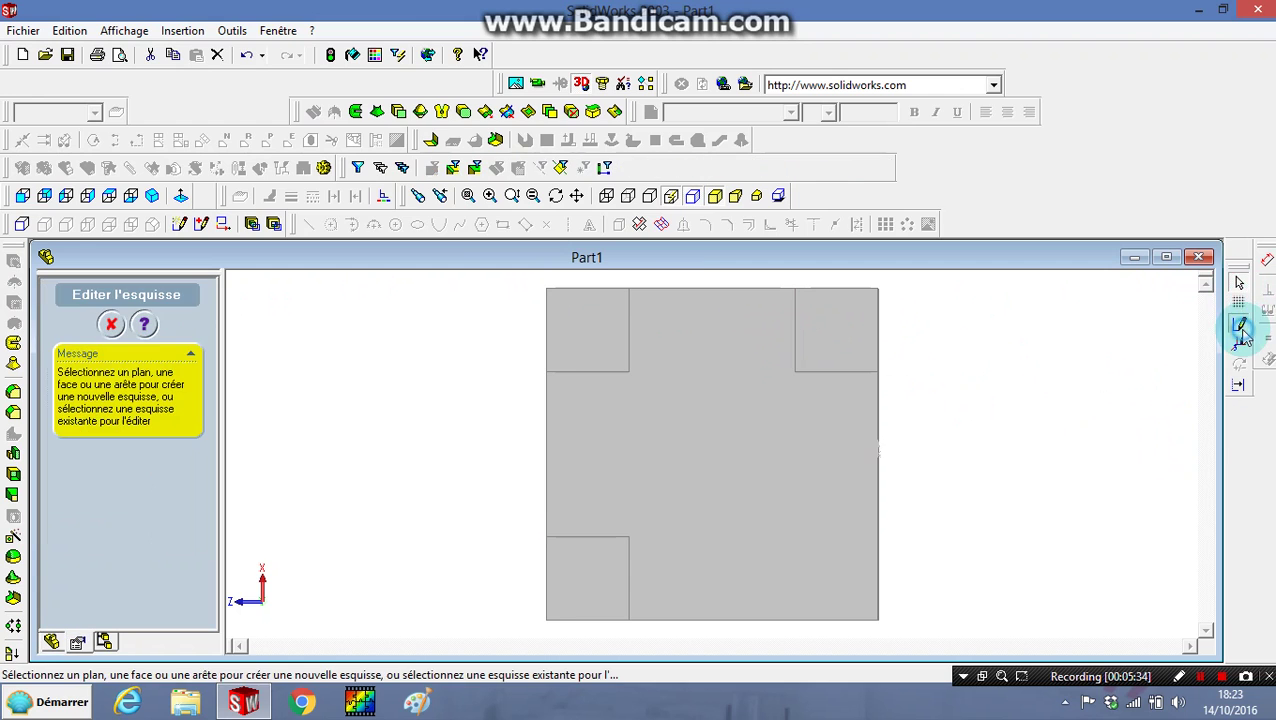
left_click(820, 487)
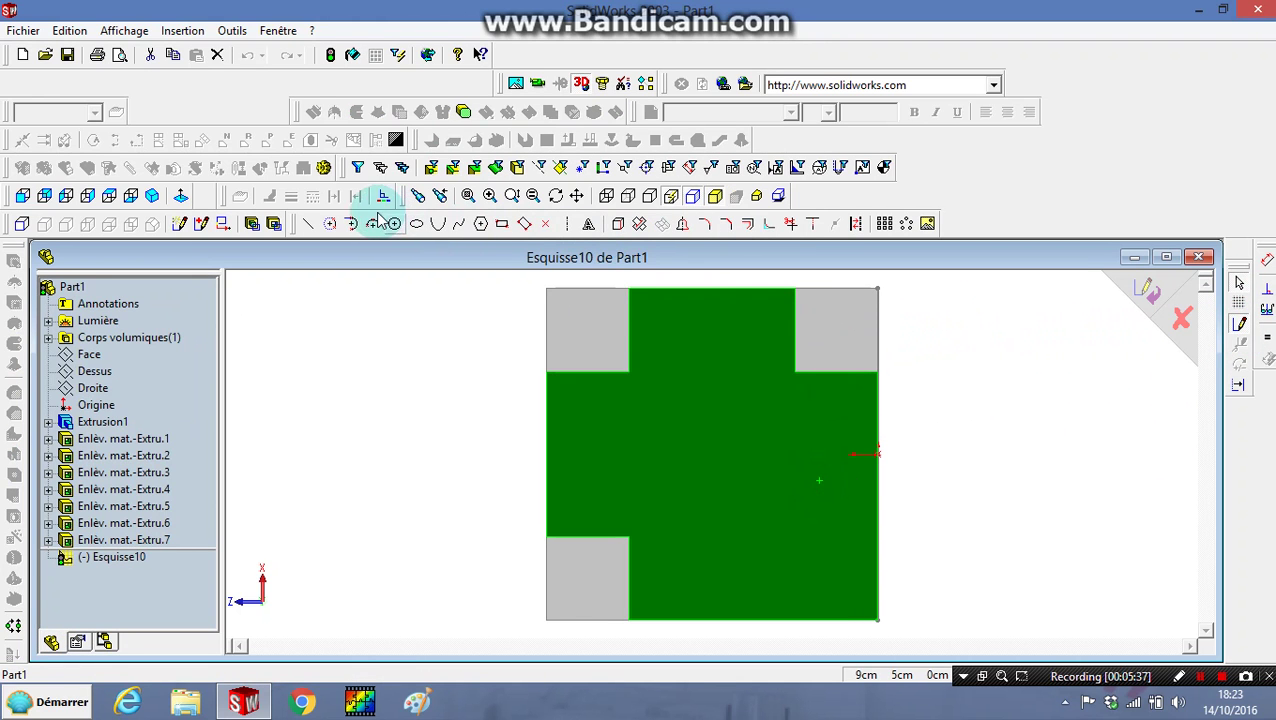
left_click(507, 226)
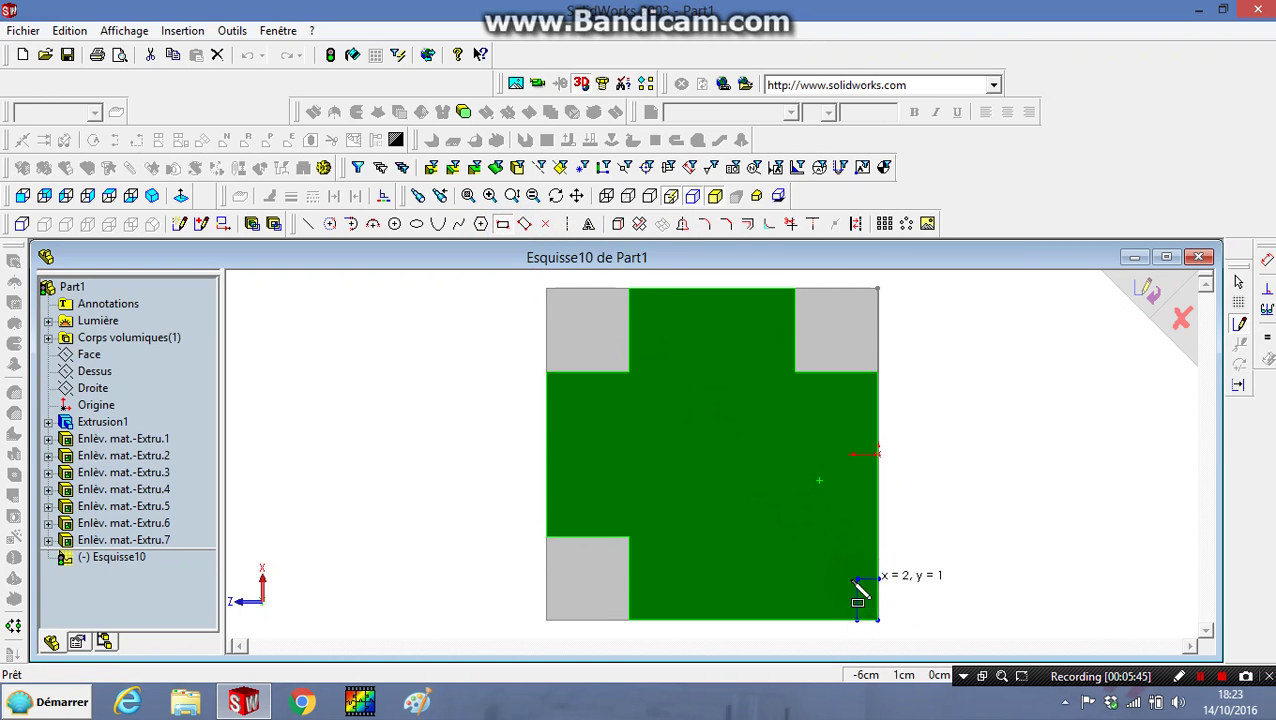
left_click(792, 539)
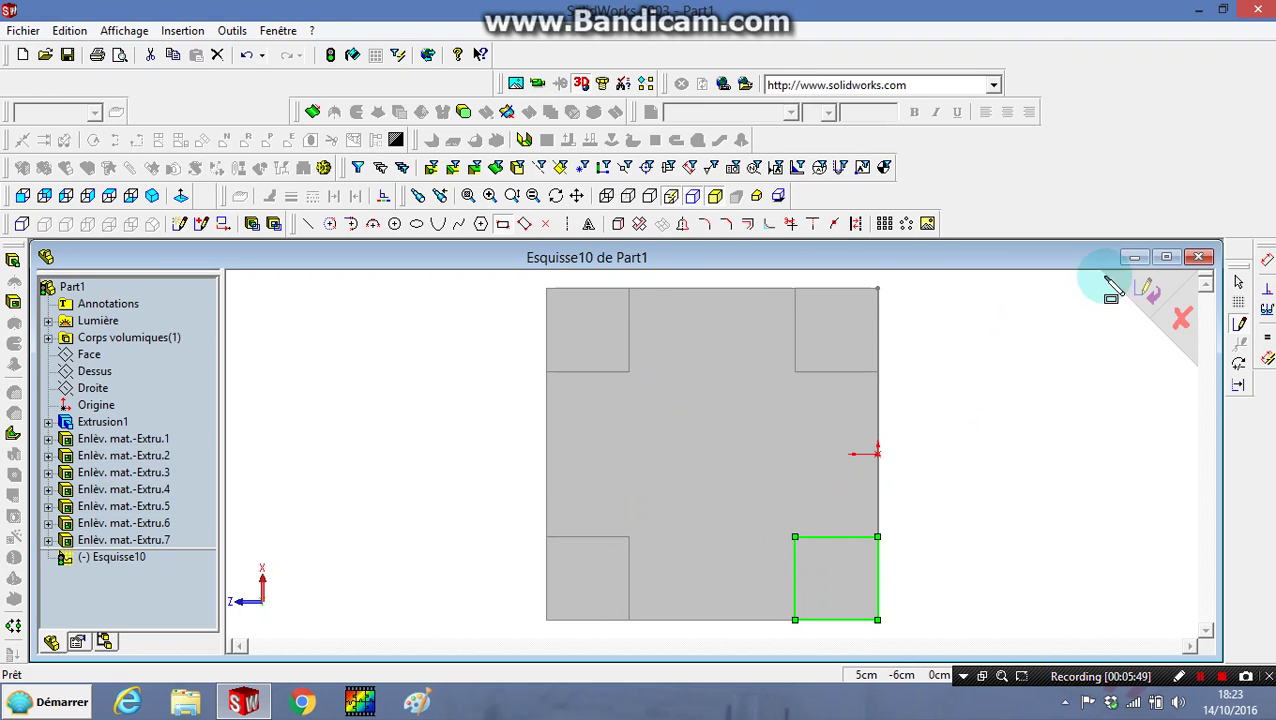
left_click(1147, 292)
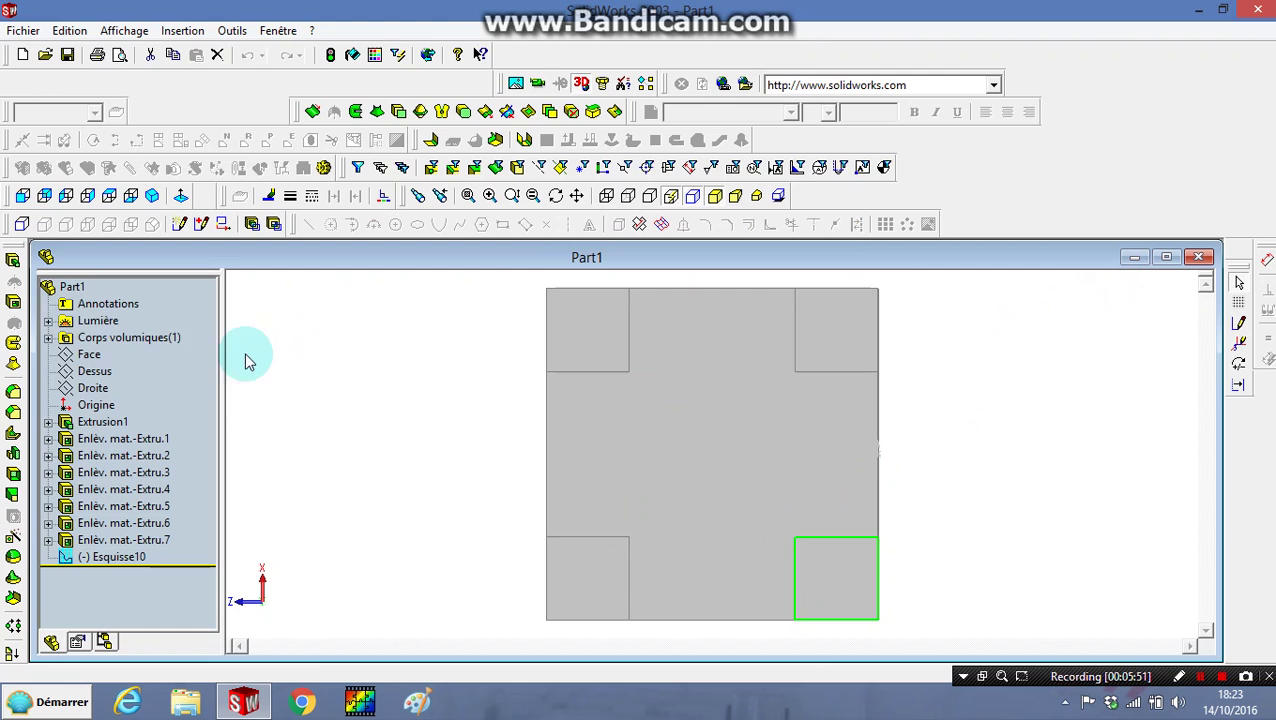
left_click(14, 301)
left_click(97, 326)
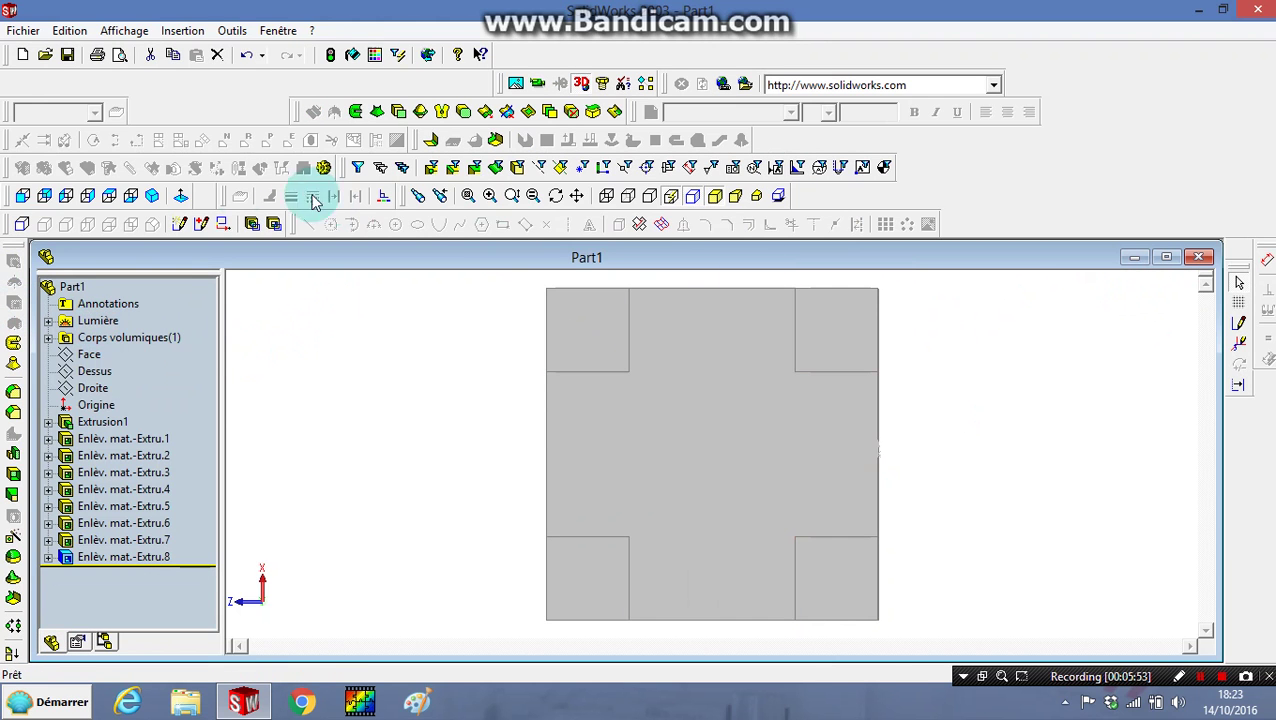
Orbit and zoom around the notched block, then switch to the isometric view
left_click(556, 195)
mouse_move(843, 361)
left_mouse_down()
mouse_move(1039, 555)
mouse_move(1111, 248)
mouse_move(1190, 239)
mouse_move(1111, 399)
mouse_move(949, 489)
mouse_move(692, 410)
mouse_move(521, 530)
mouse_move(615, 538)
mouse_move(738, 433)
left_mouse_up()
scroll(617, 543, "up", 3)
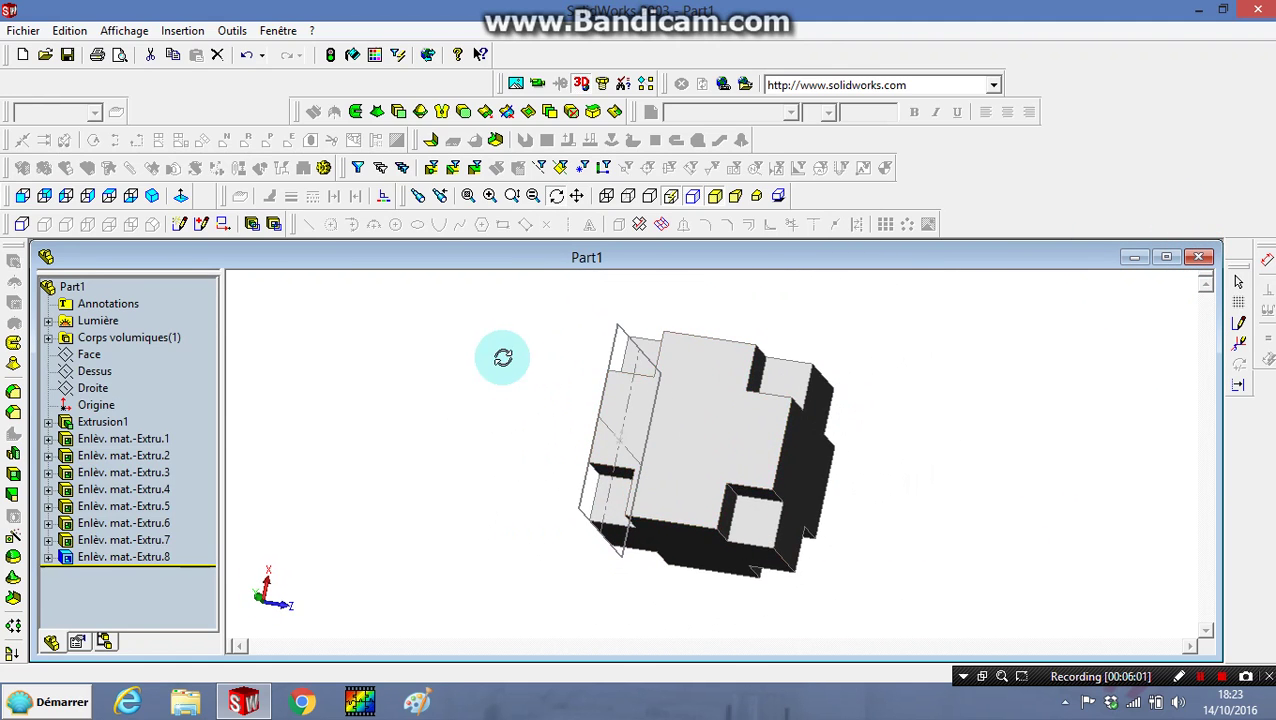
mouse_move(820, 290)
left_mouse_down()
mouse_move(926, 268)
mouse_move(1005, 322)
left_mouse_up()
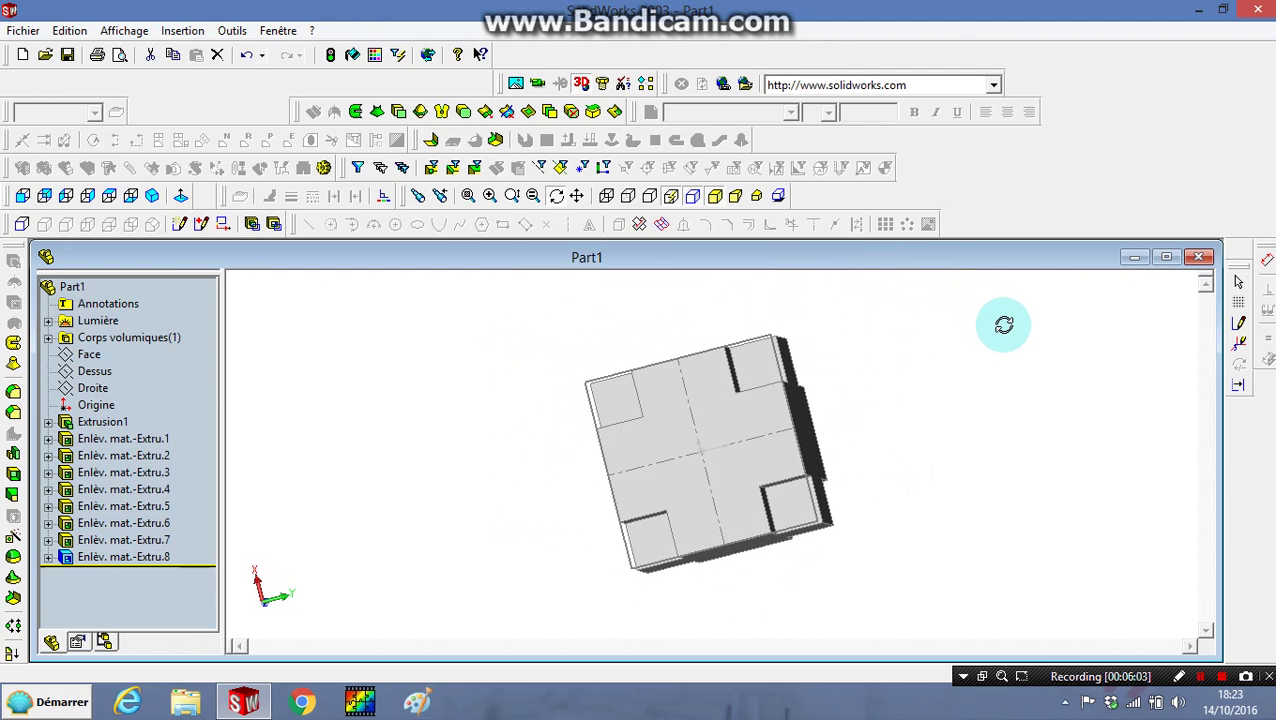
mouse_move(754, 314)
left_mouse_down()
mouse_move(983, 399)
mouse_move(726, 436)
mouse_move(530, 366)
left_mouse_up()
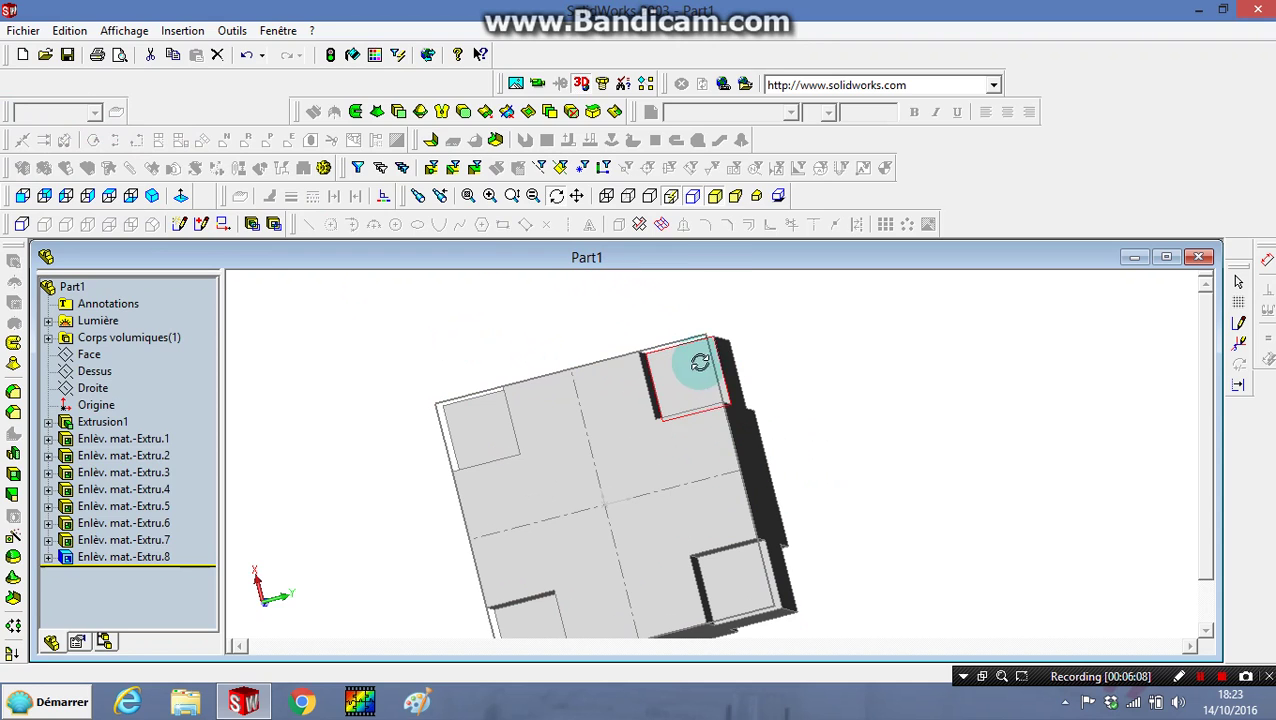
left_click(156, 197)
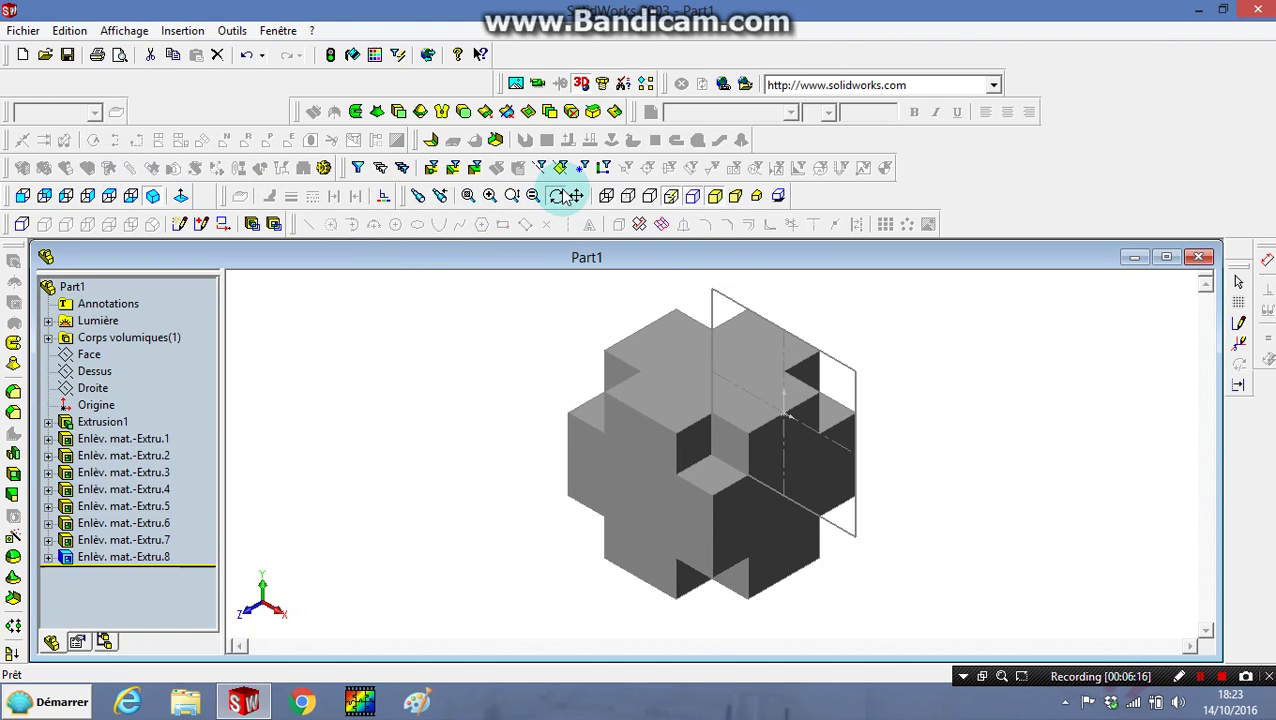
Hide the sketch outline crossing the block using Cacher l'esquisse
left_click(835, 366)
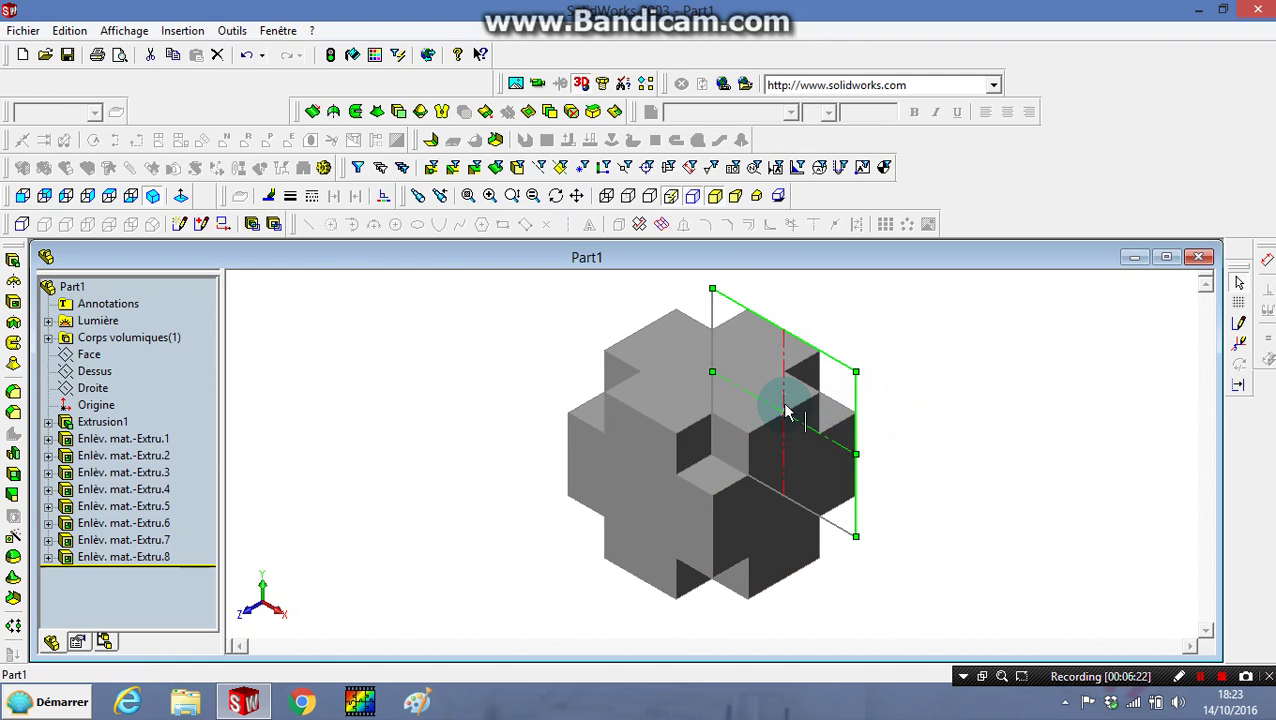
left_click(712, 345, "ctrl")
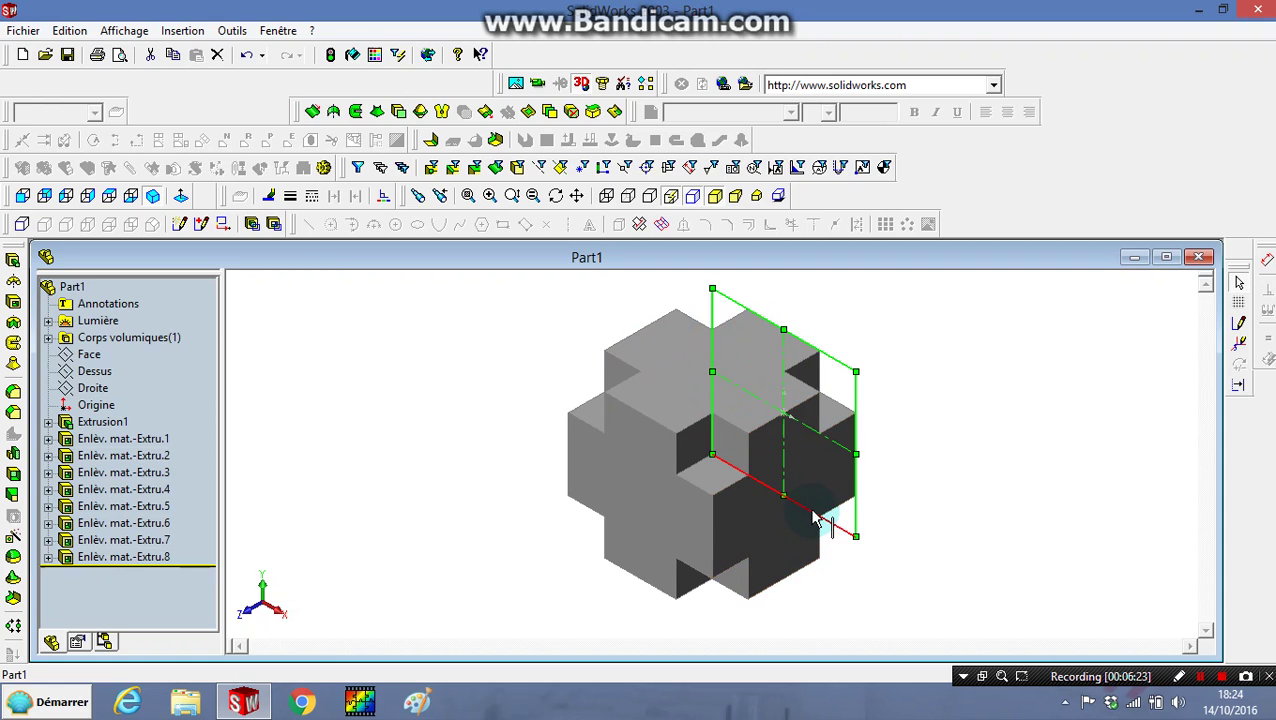
right_click(768, 326)
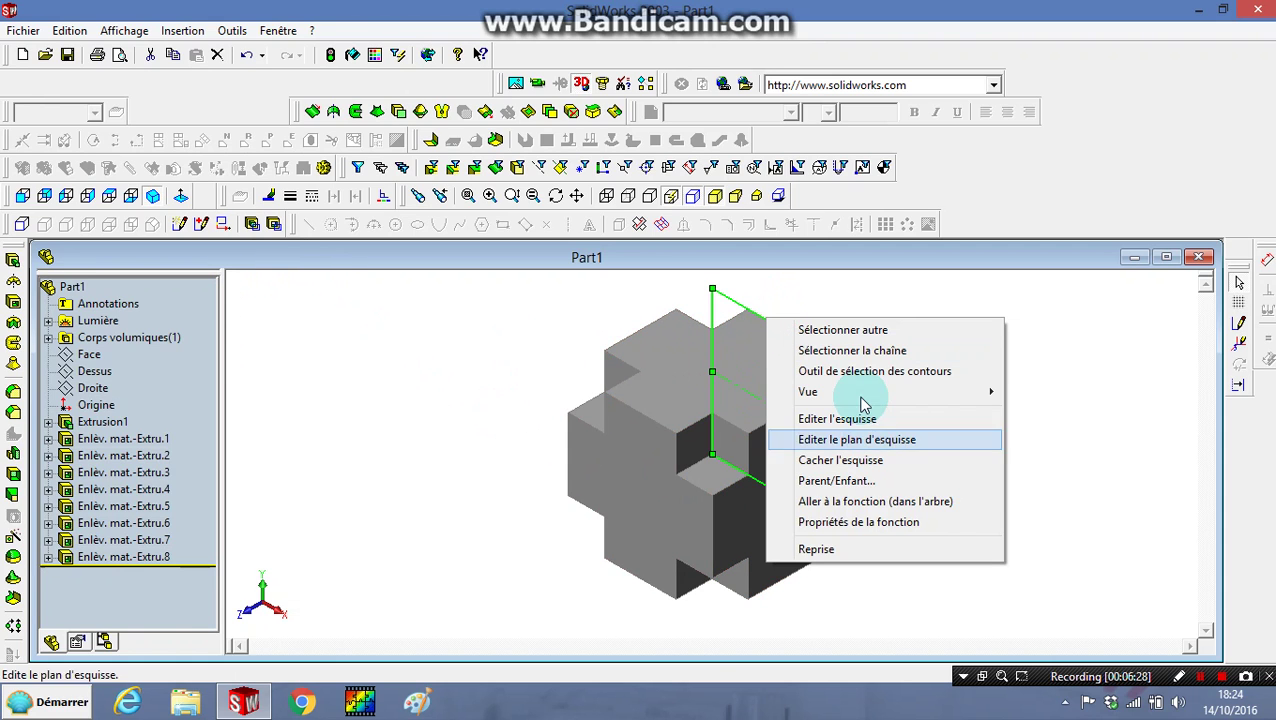
left_click(890, 459)
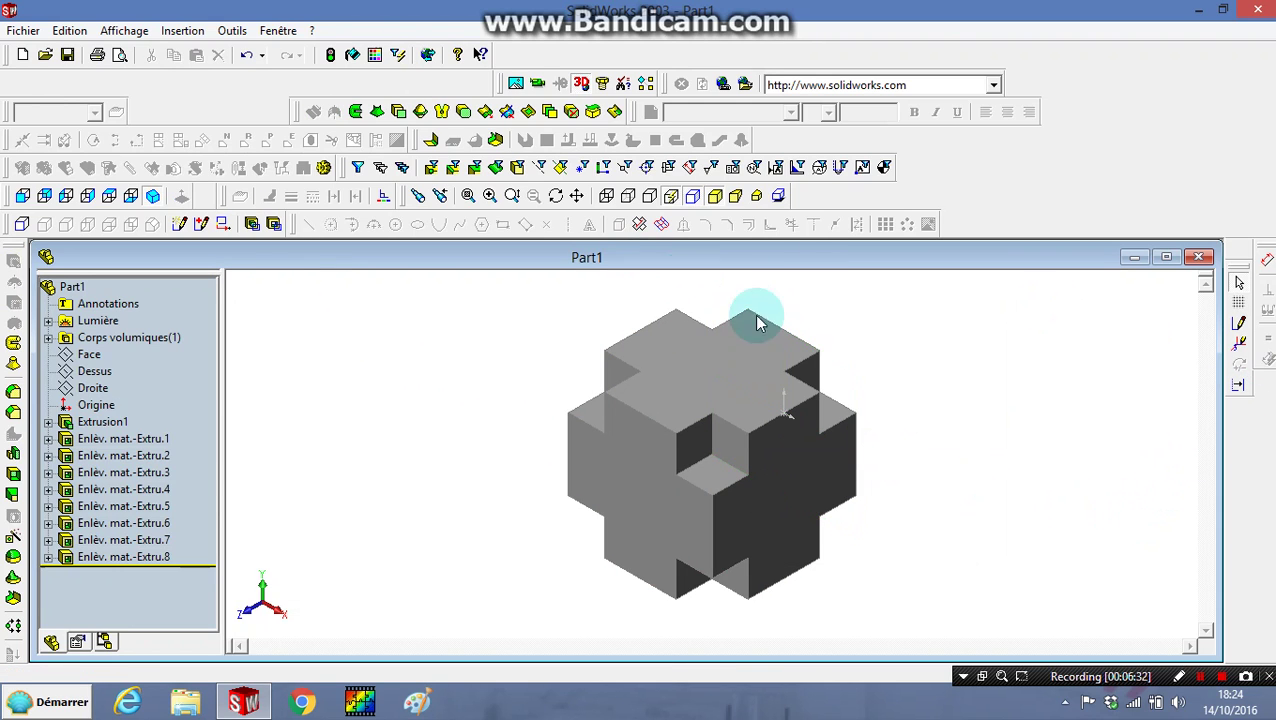
left_click(776, 372)
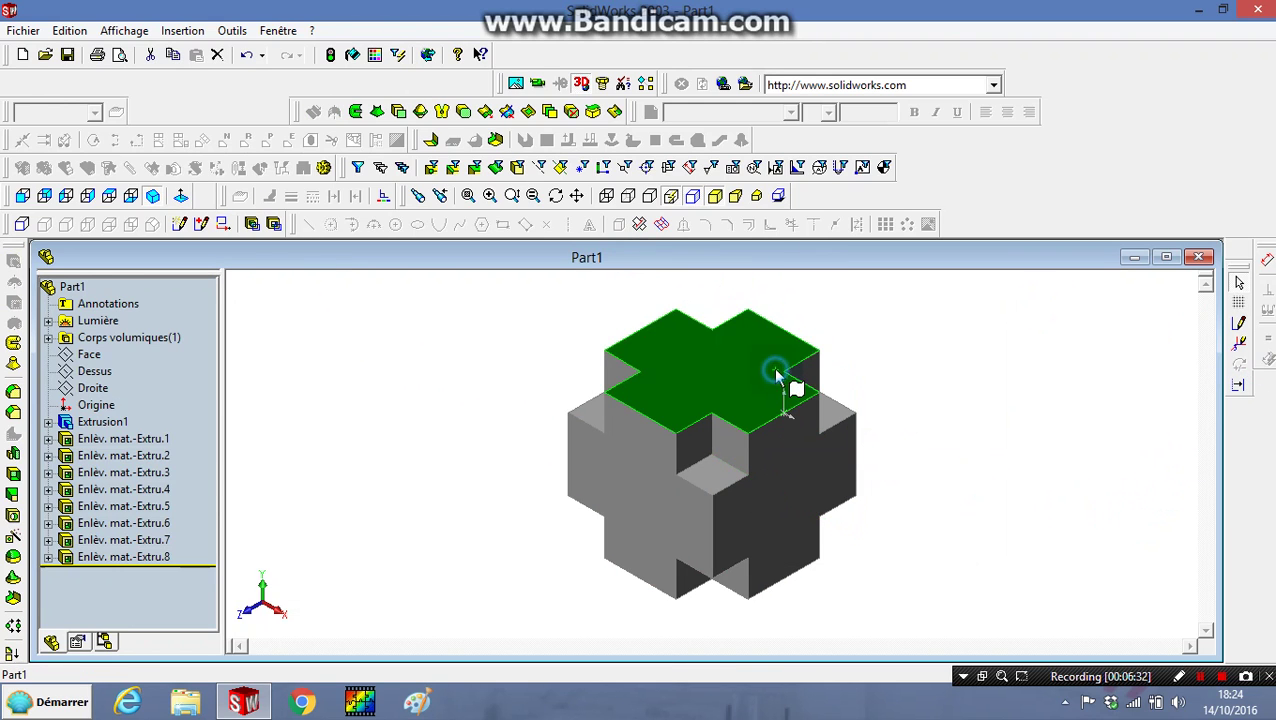
Colour the top face cyan and the right face dark navy
left_click(378, 55)
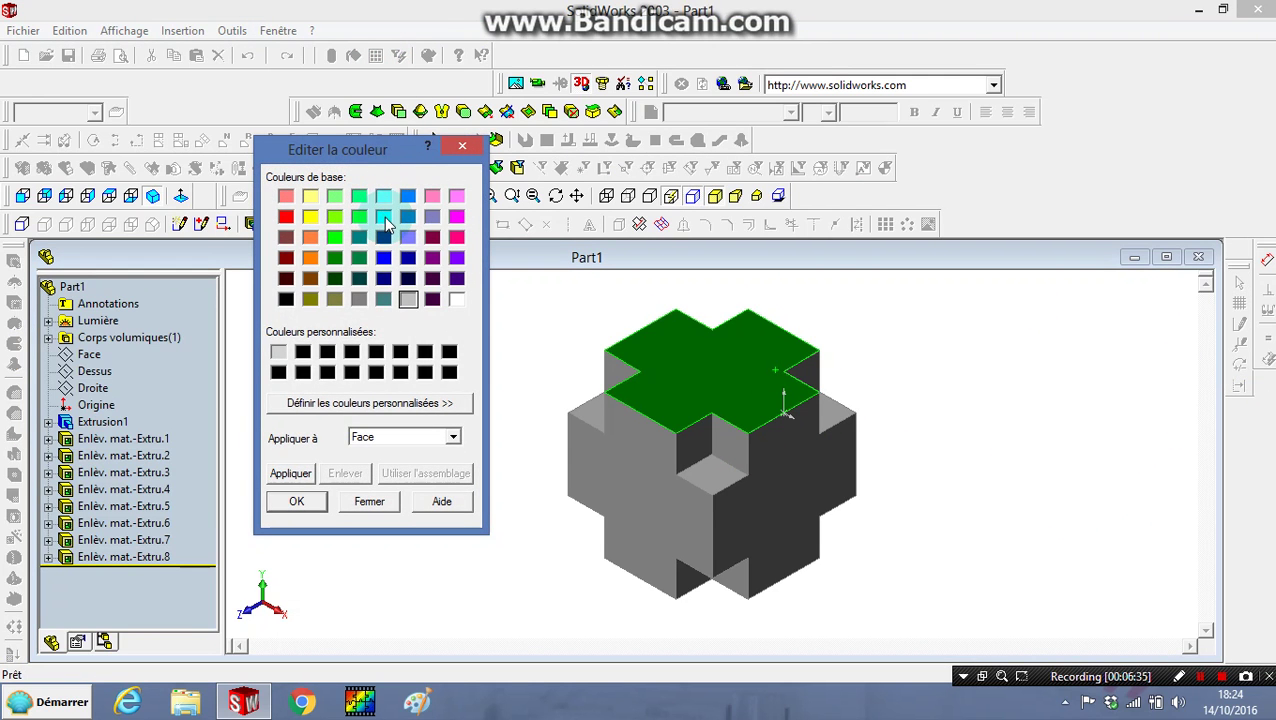
left_click(384, 216)
left_click(290, 502)
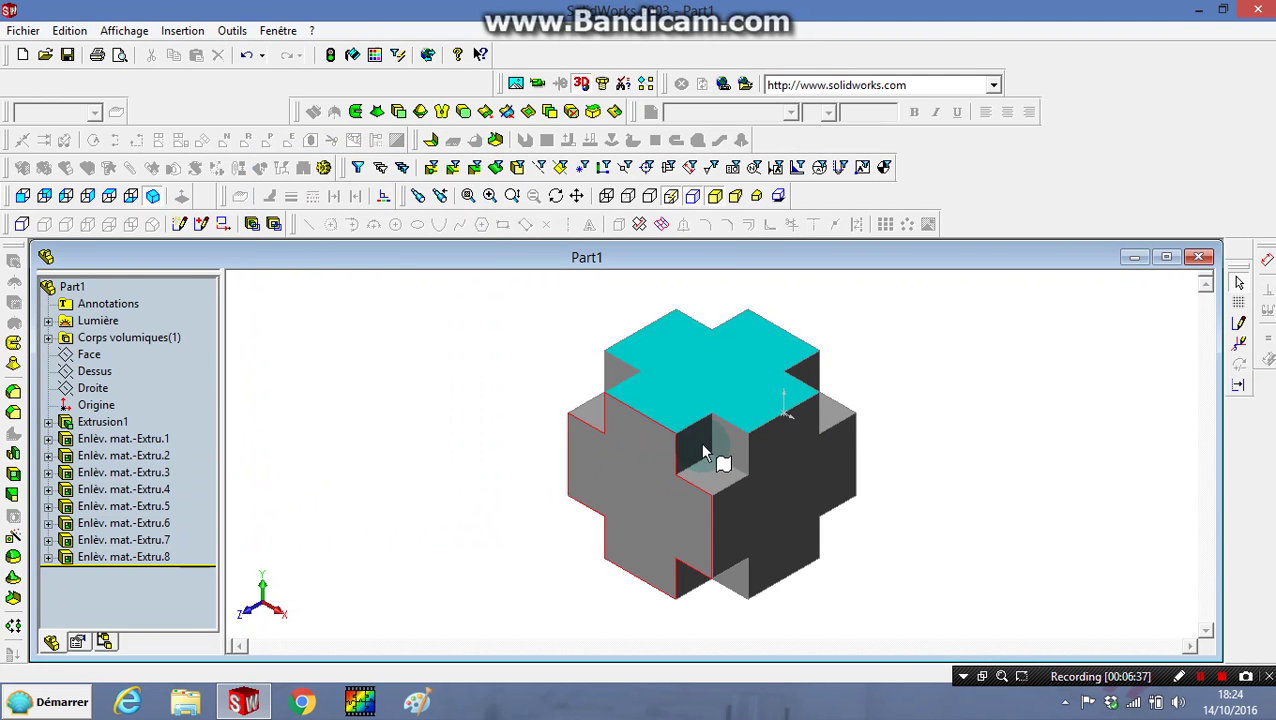
left_click(370, 55)
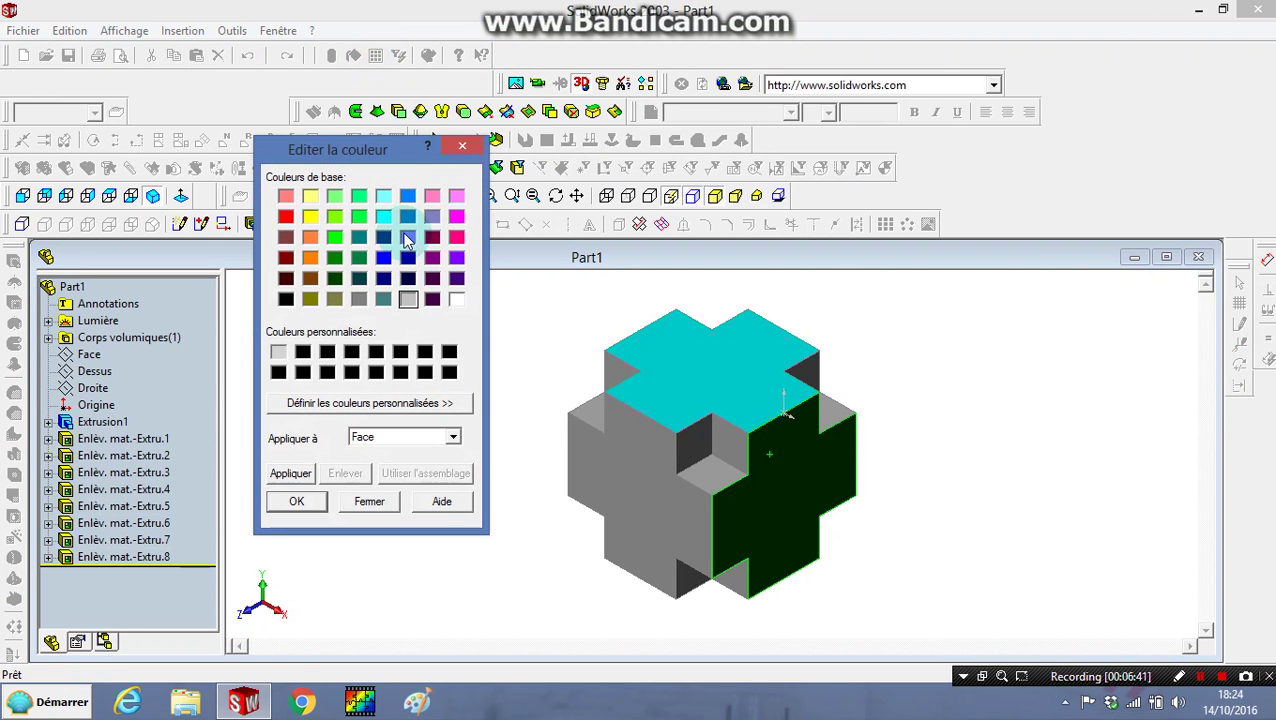
left_click(407, 217)
left_click(300, 503)
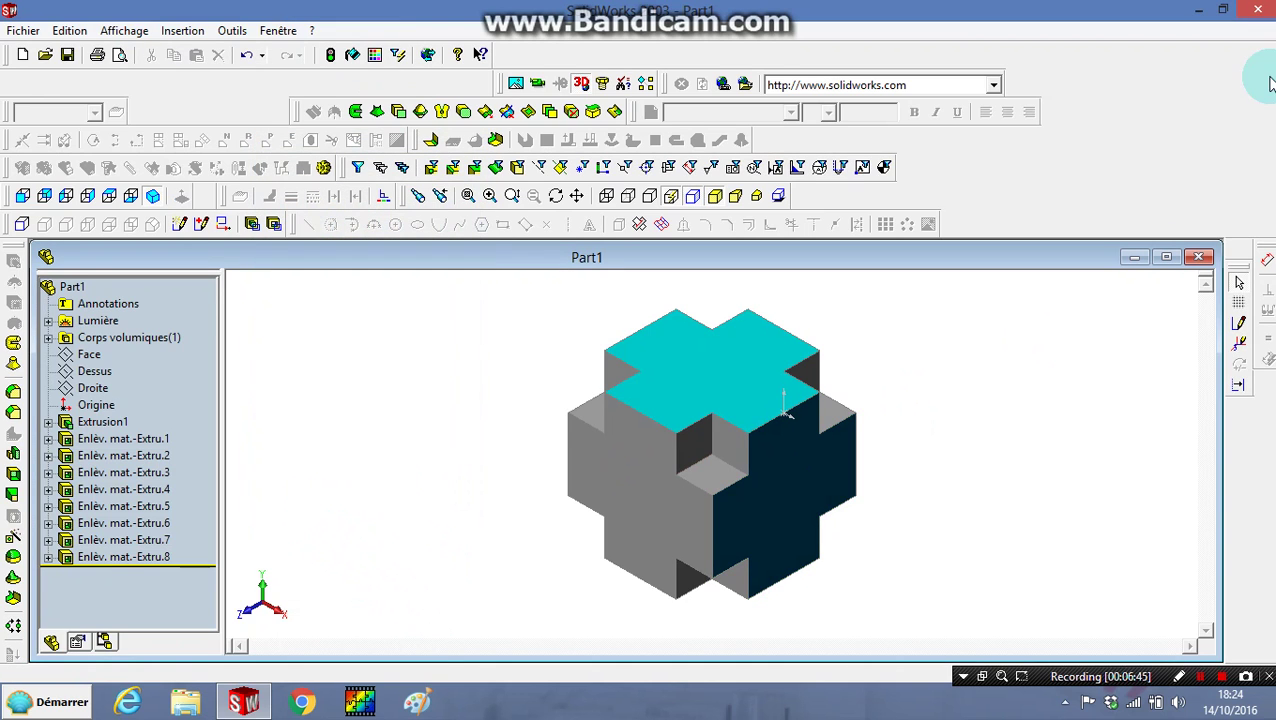
Colour the left front face blue
left_click(622, 473)
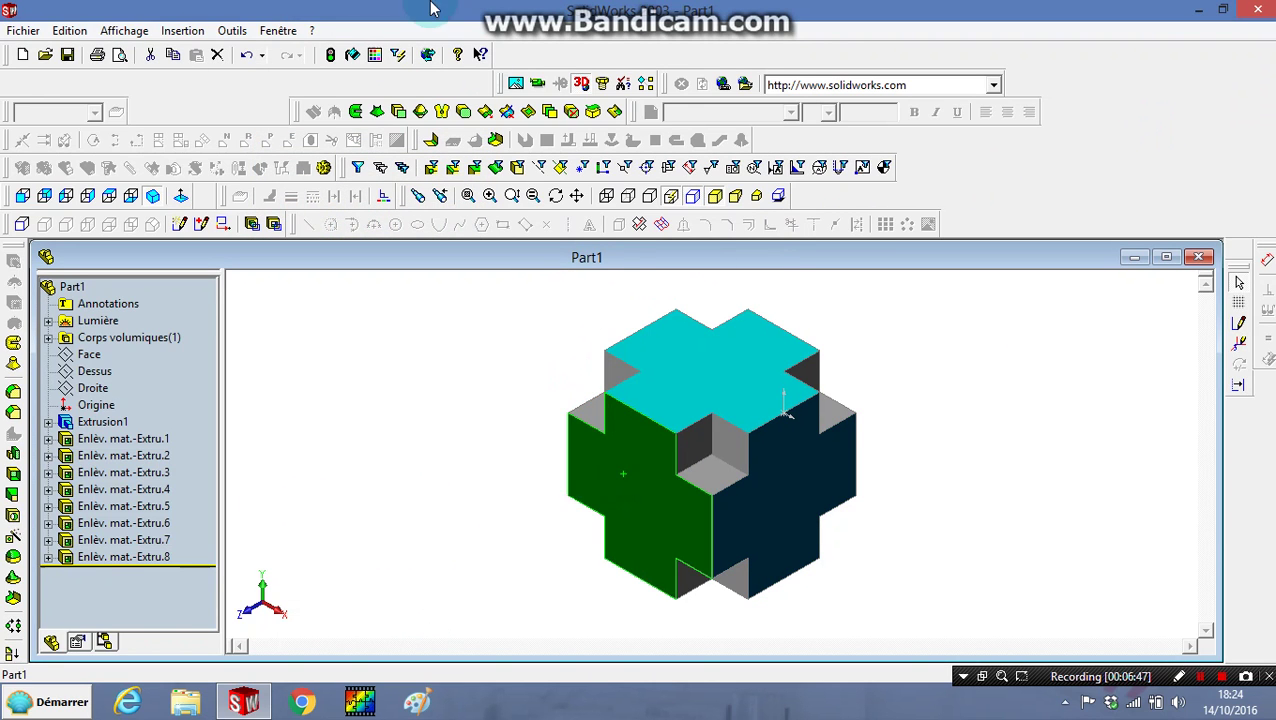
left_click(377, 57)
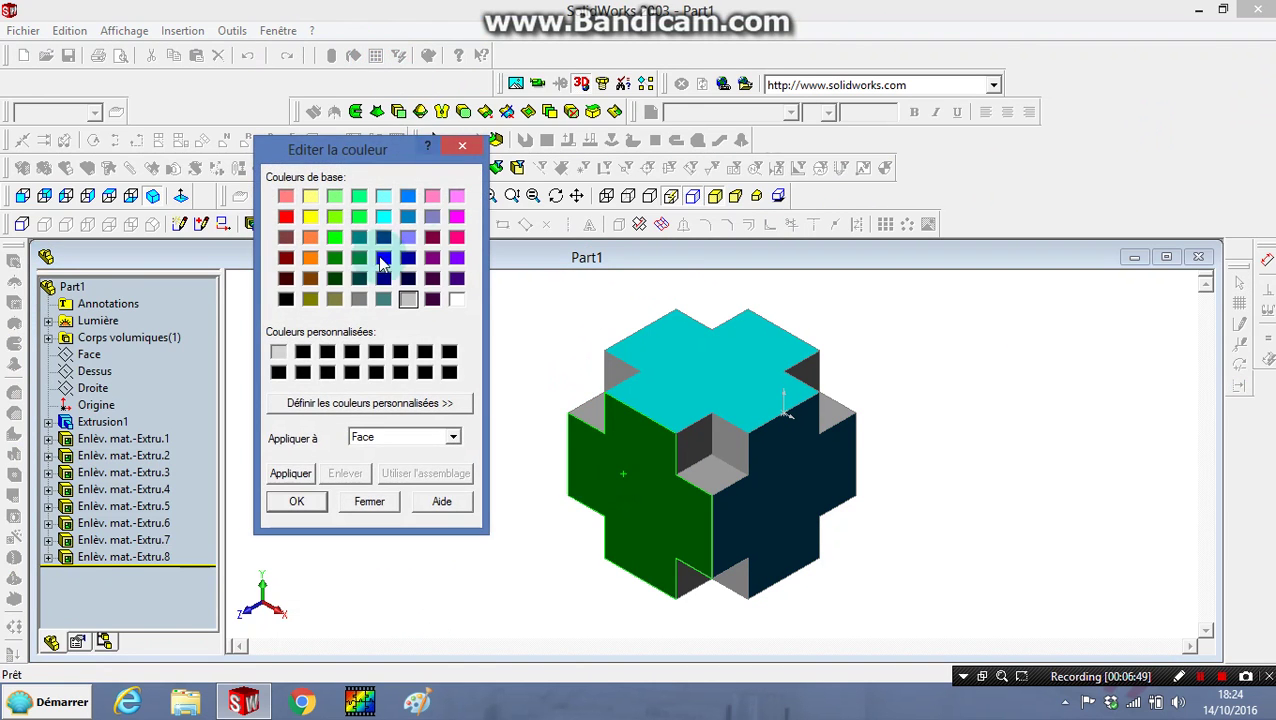
left_click(296, 501)
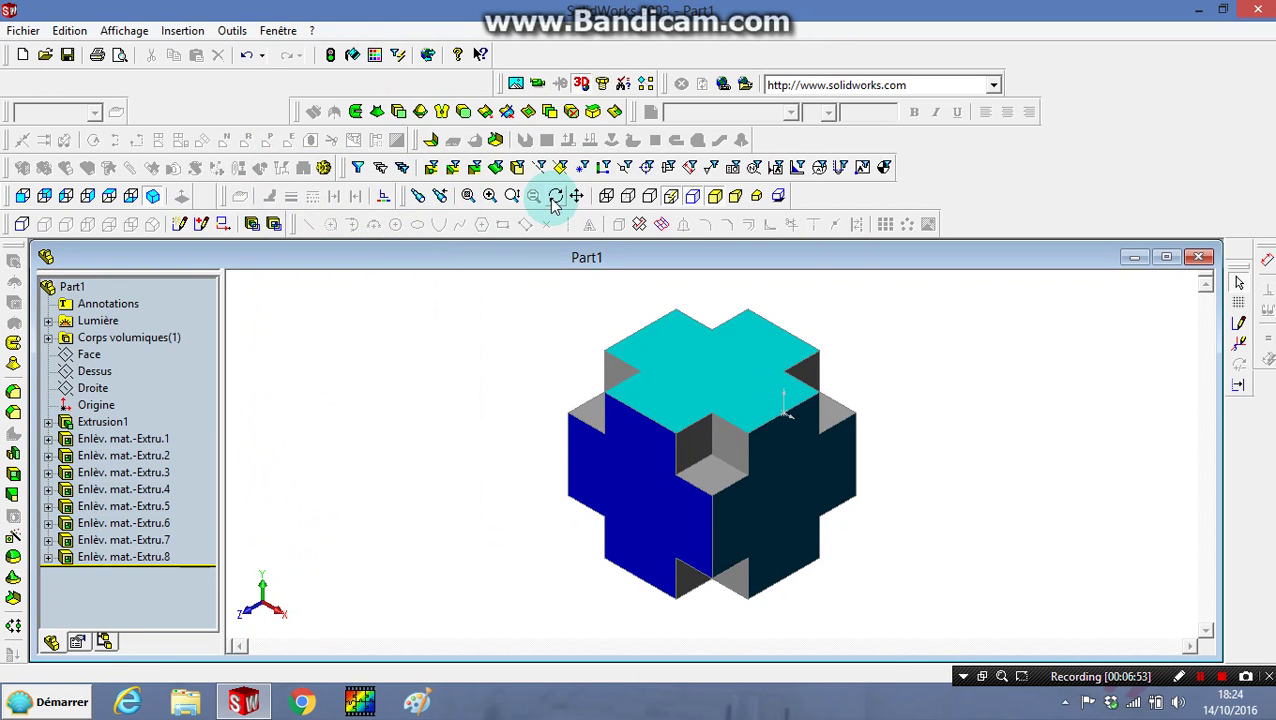
left_click(556, 195)
Rotate to a grey front face and colour it dark blue
mouse_move(527, 473)
left_mouse_down()
mouse_move(643, 481)
mouse_move(698, 607)
left_mouse_up()
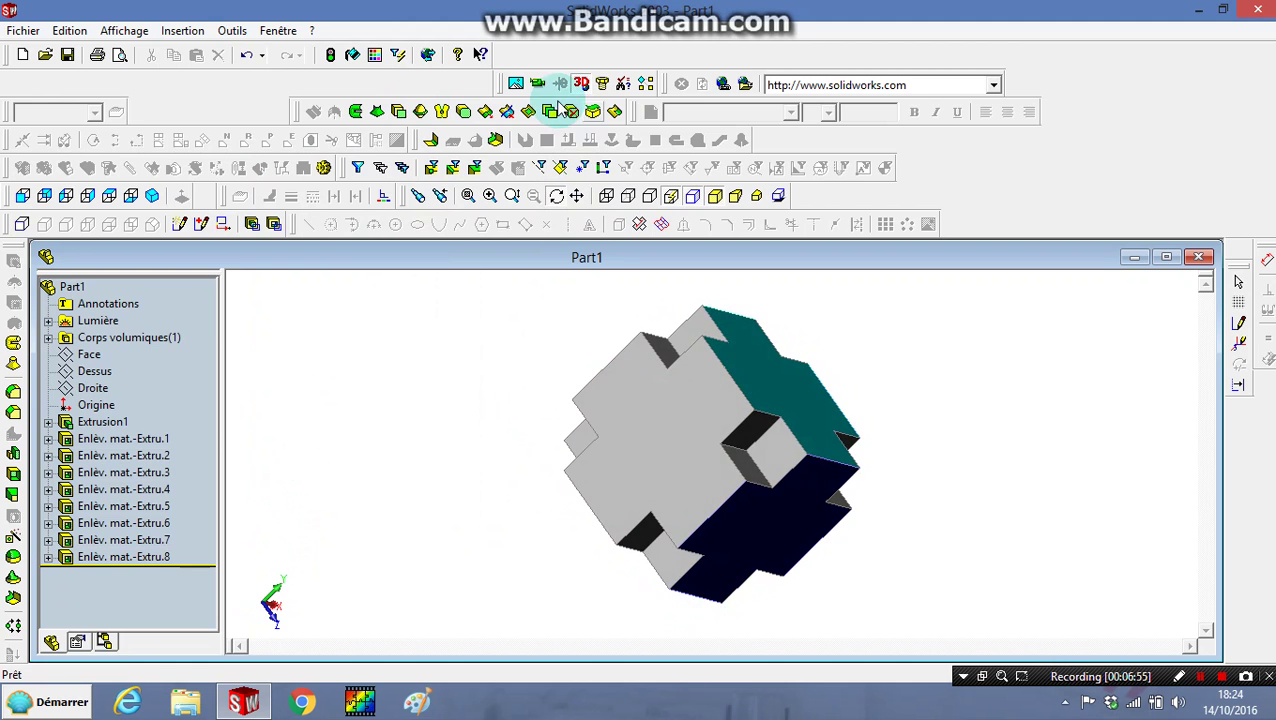
left_click(377, 62)
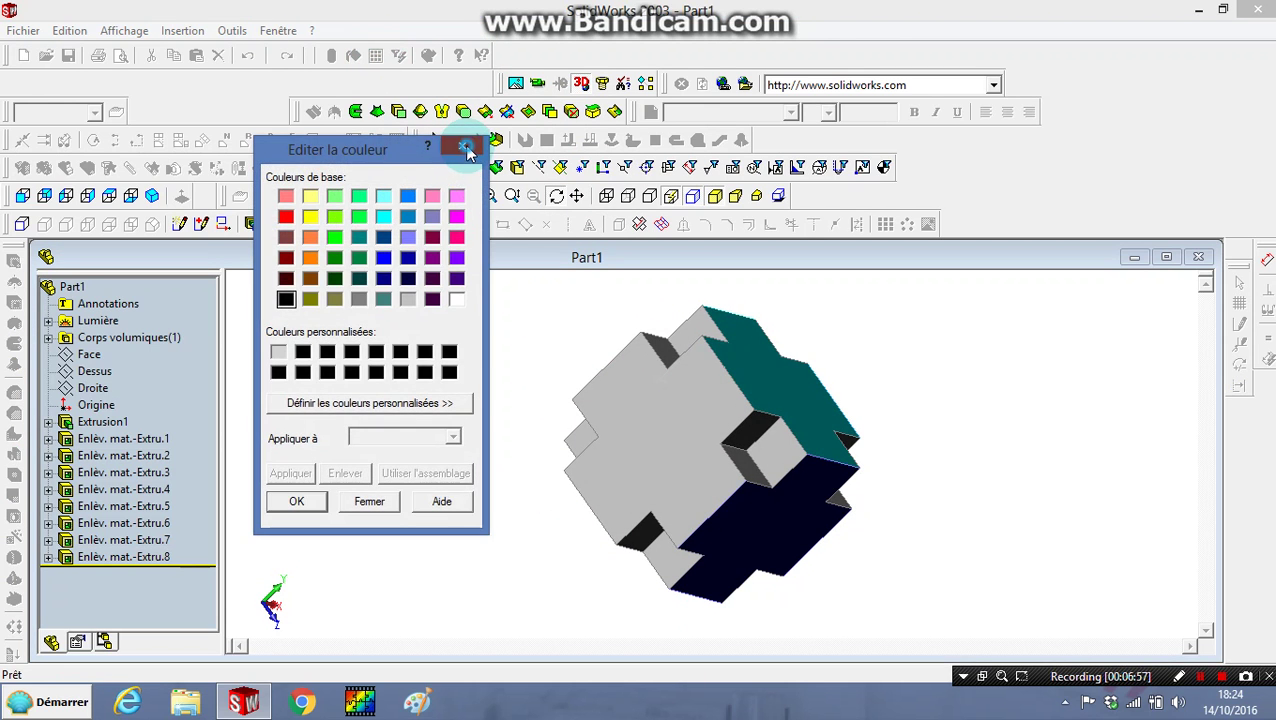
left_click(468, 152)
left_click(669, 398)
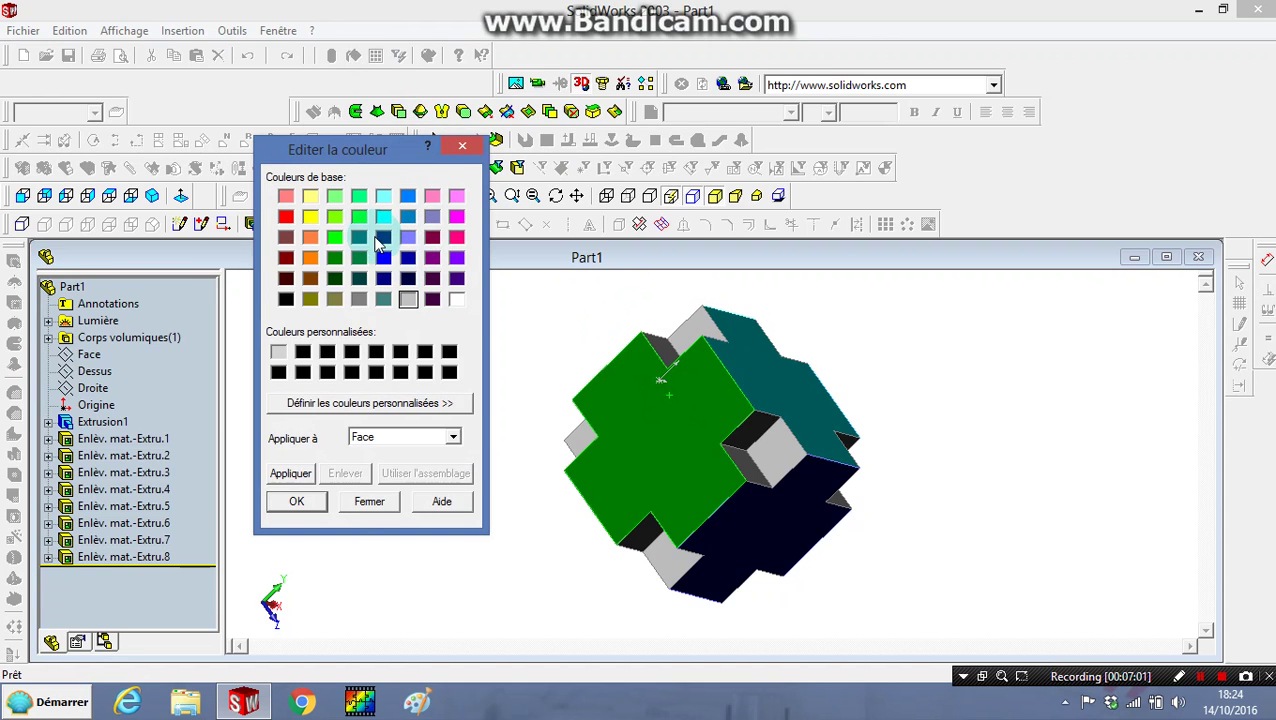
left_click(298, 502)
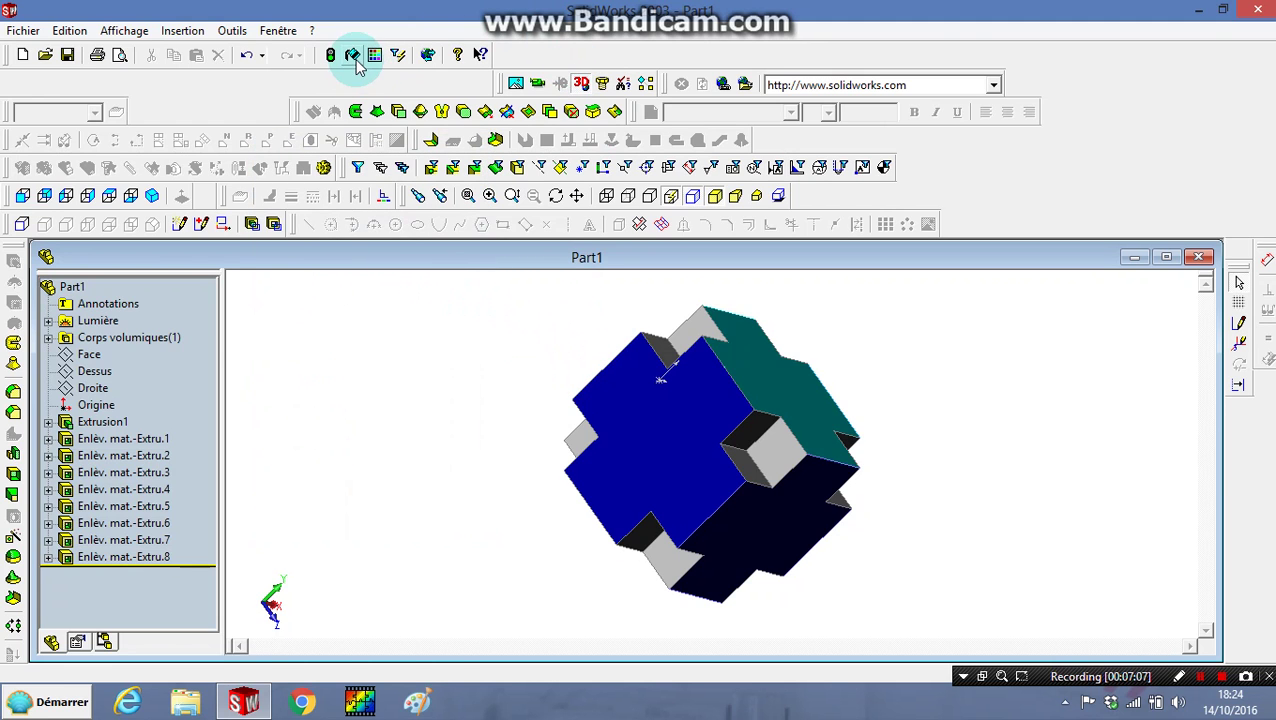
Rotate to another grey face and colour it lavender blue
left_click(555, 195)
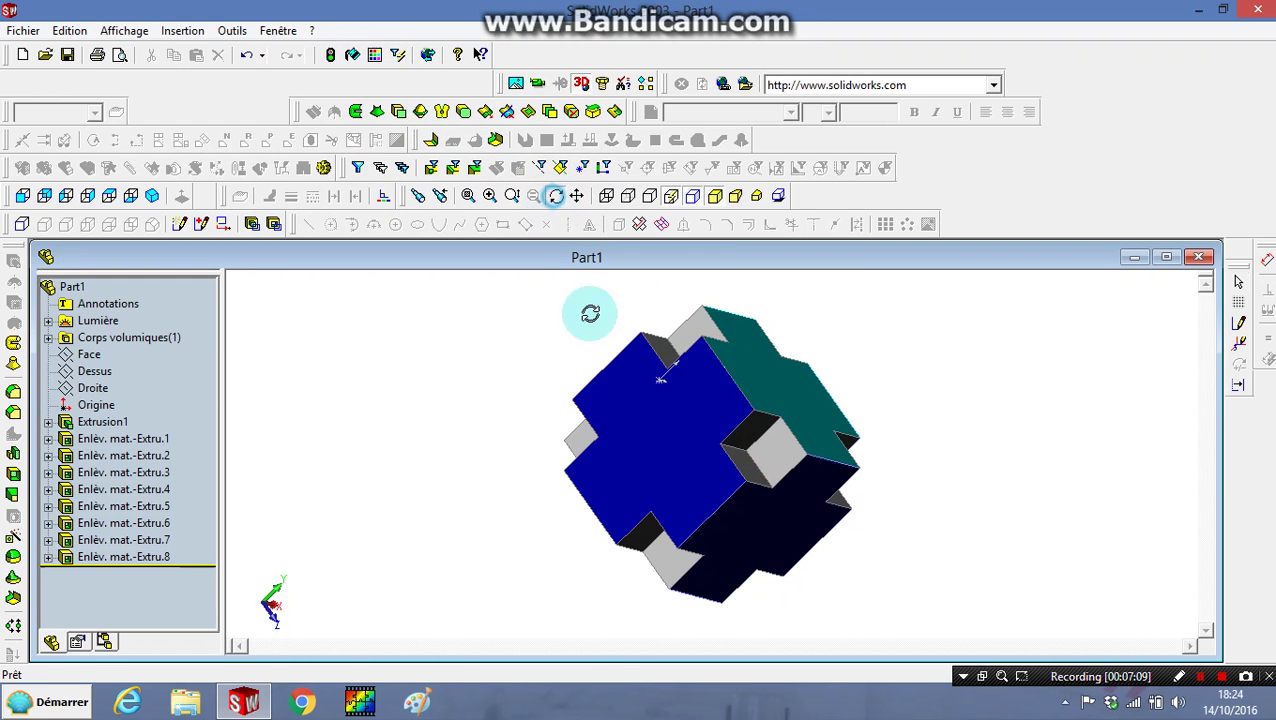
left_click_drag(587, 311, 739, 553)
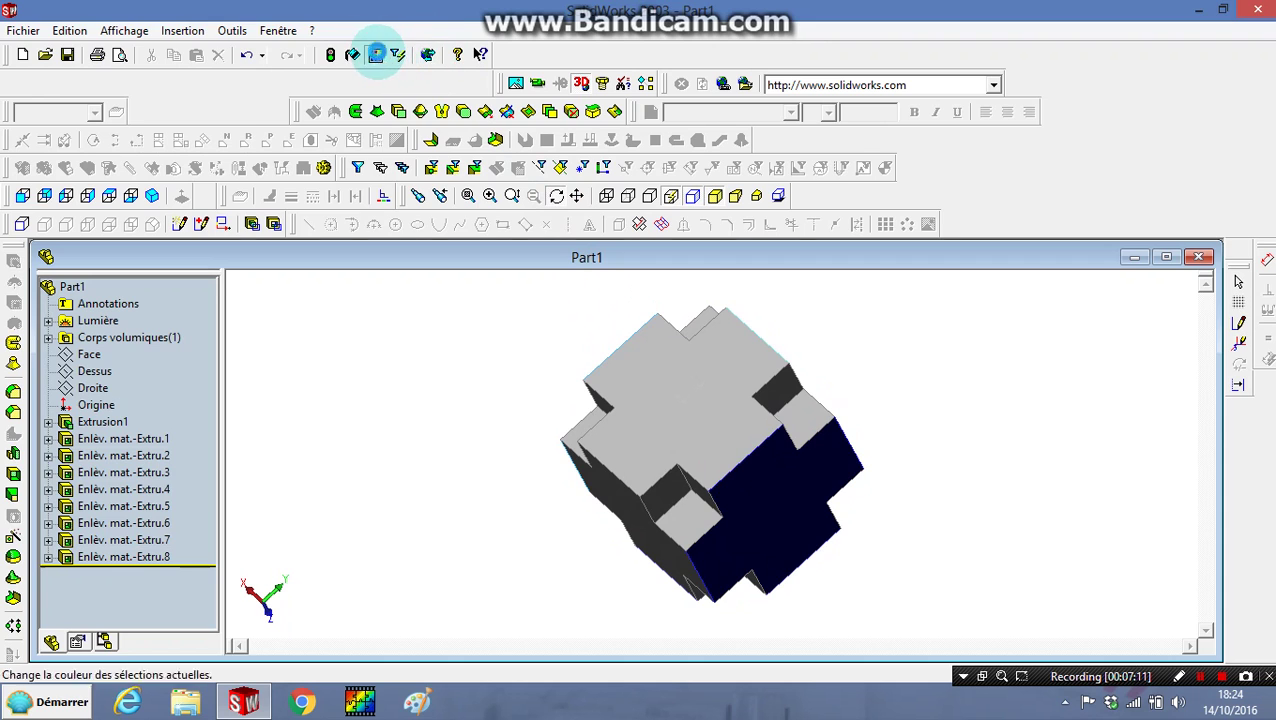
left_click(374, 54)
left_click(686, 366)
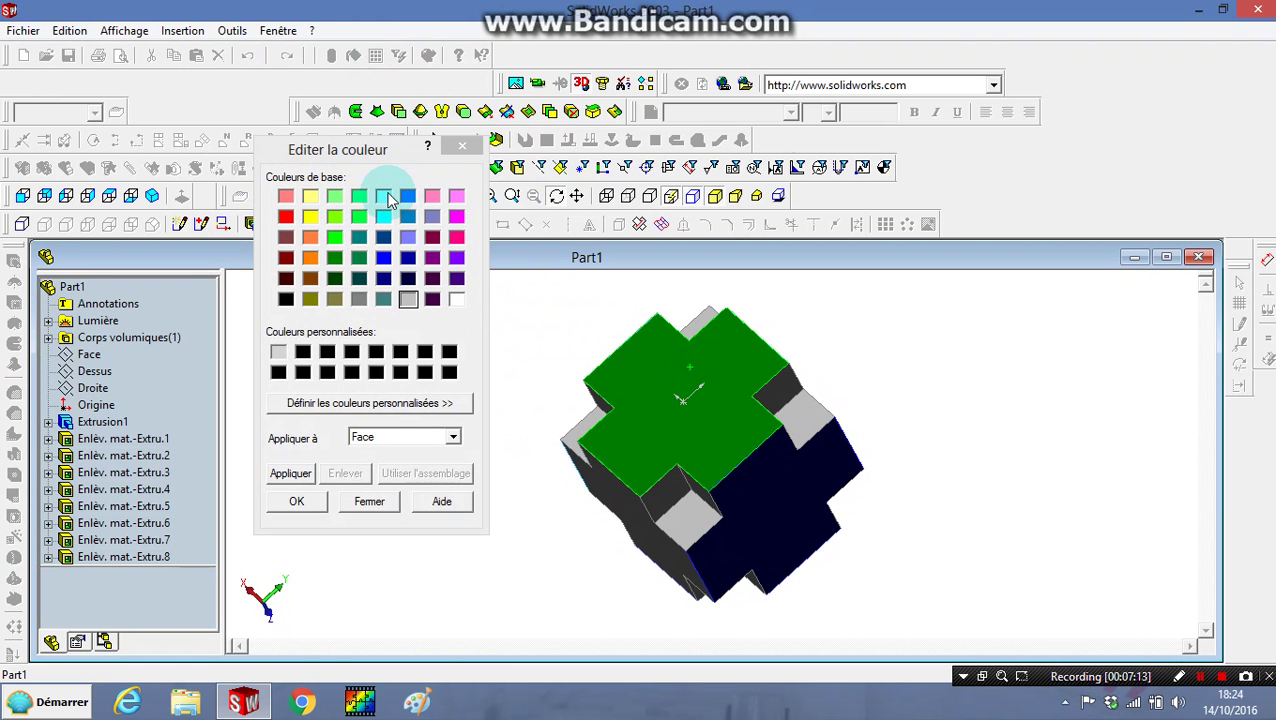
left_click(409, 240)
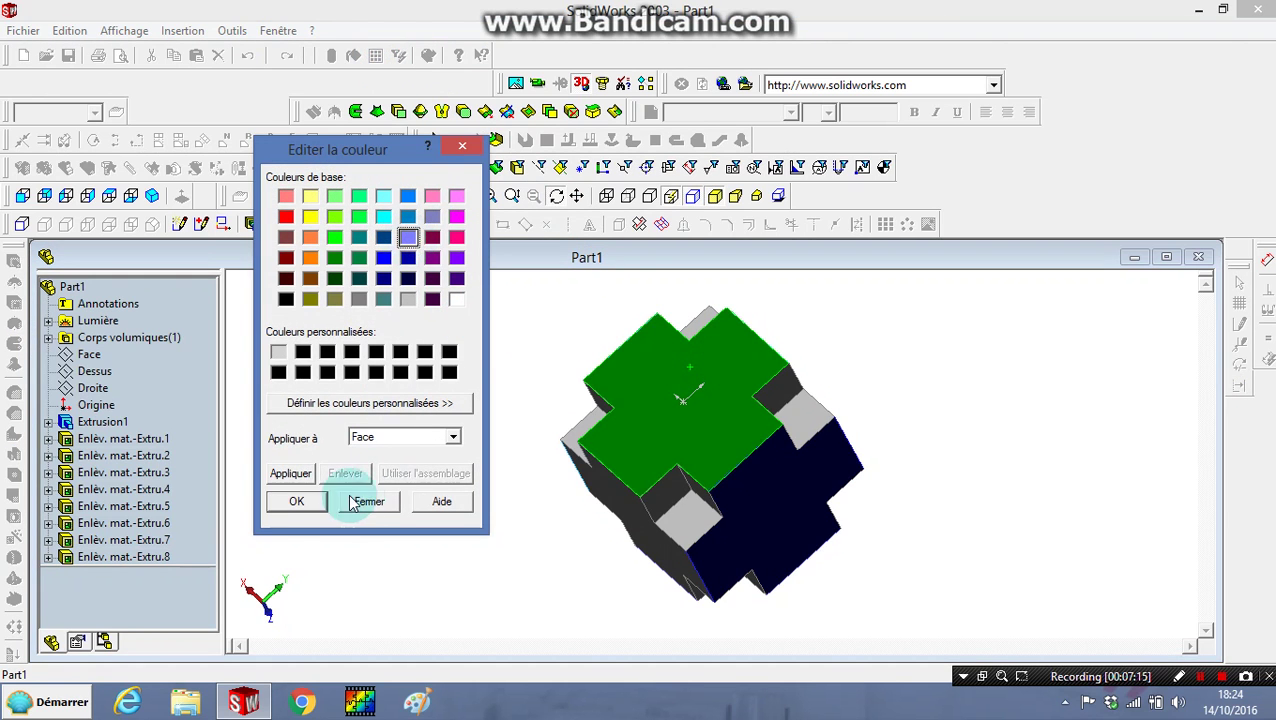
left_click(297, 501)
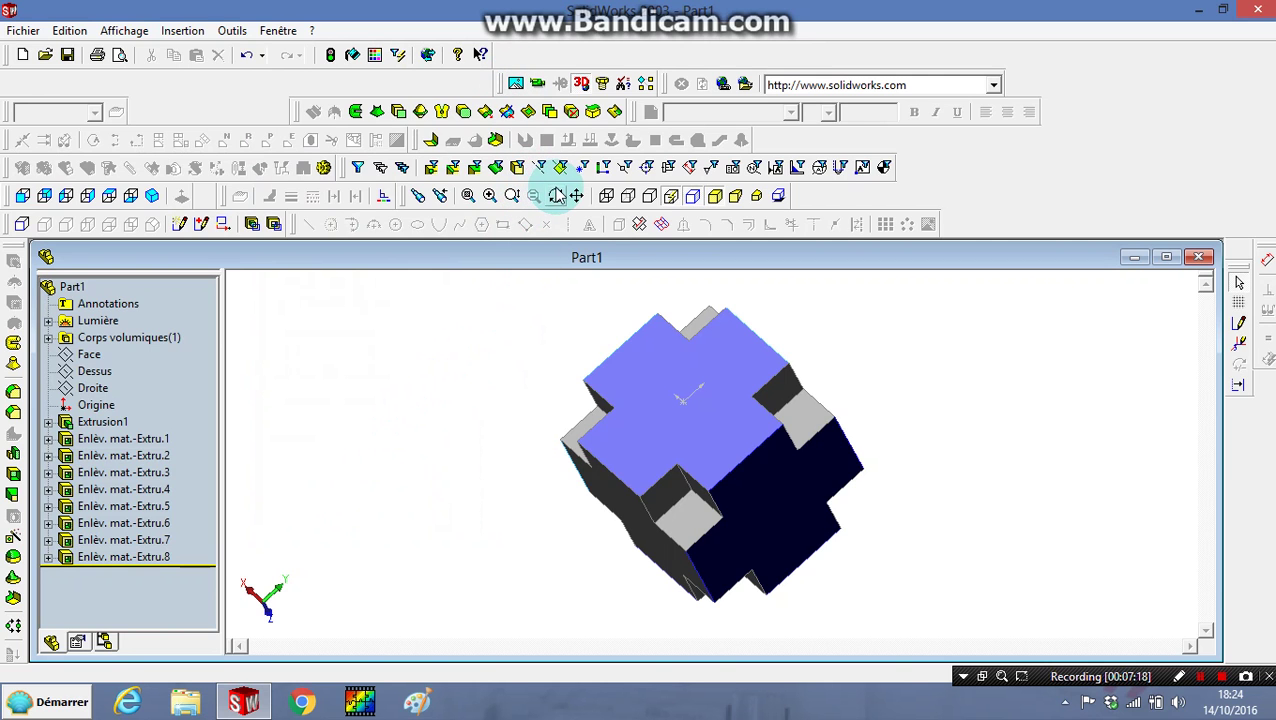
Colour the underside cross-shaped face dark teal and return to the isometric view
left_click(557, 195)
mouse_move(780, 396)
left_mouse_down()
mouse_move(434, 427)
mouse_move(441, 262)
mouse_move(427, 285)
left_mouse_up()
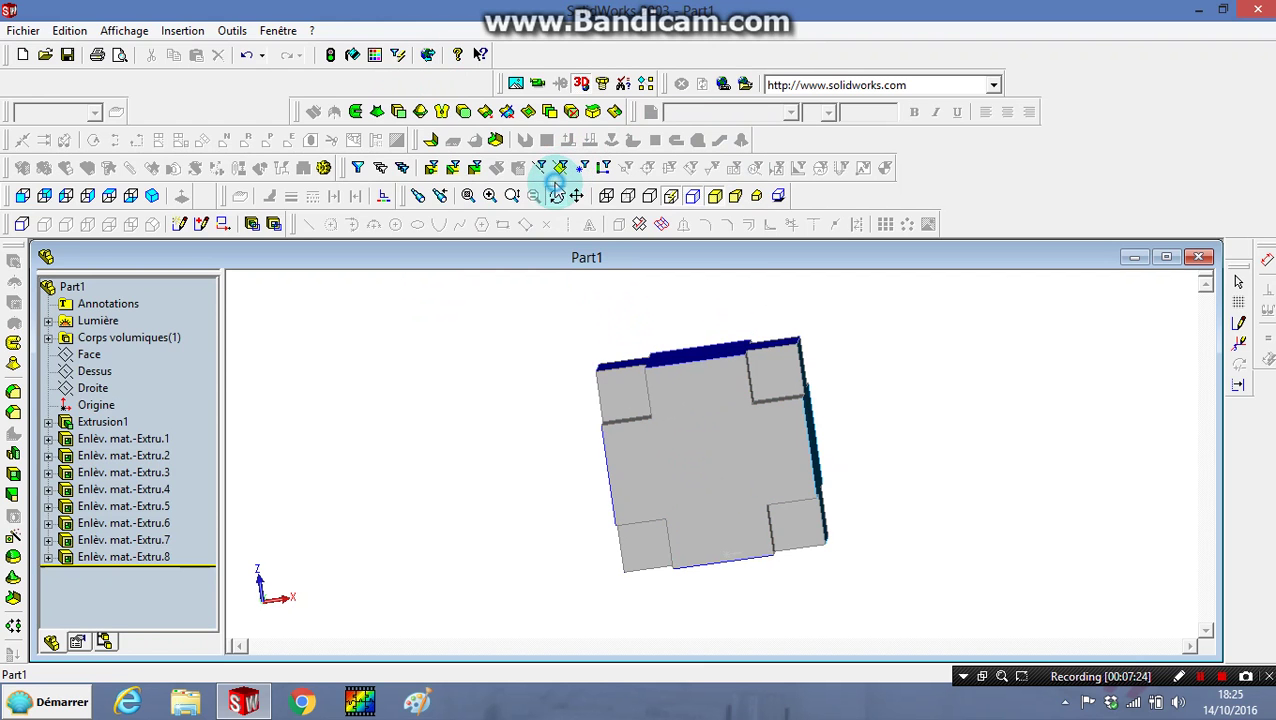
left_click(649, 303)
left_click(712, 478)
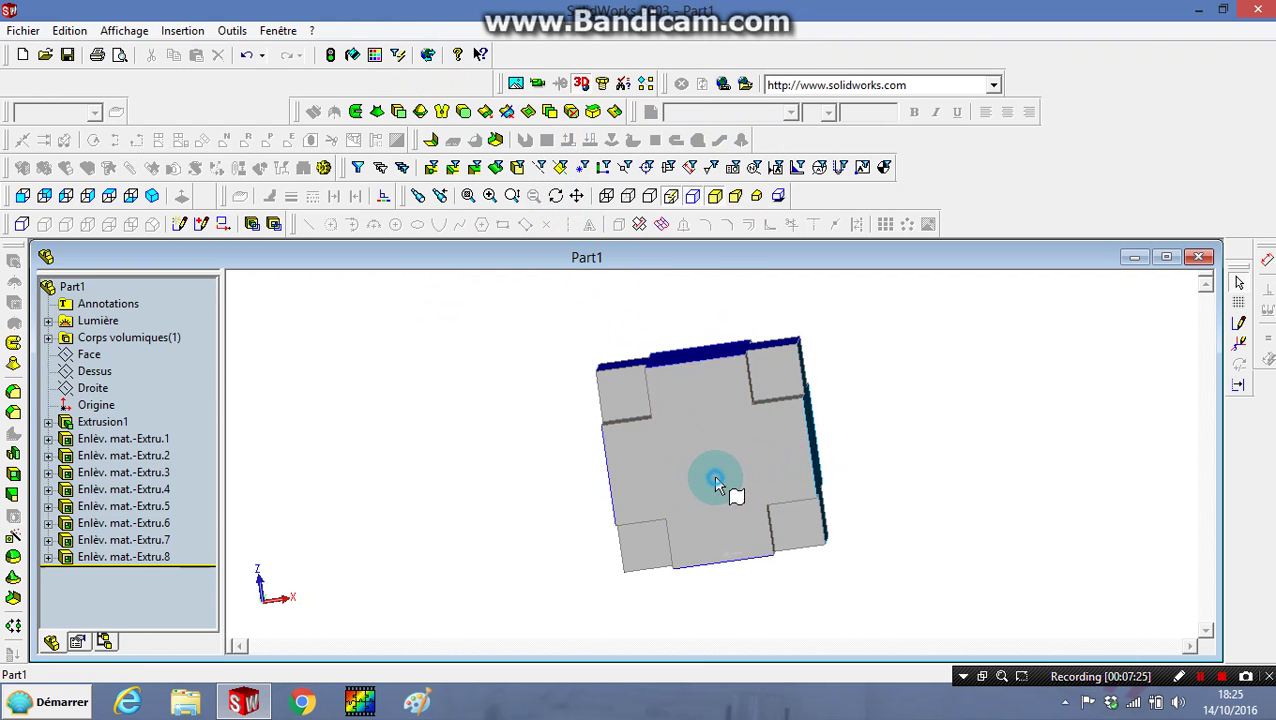
left_click(376, 55)
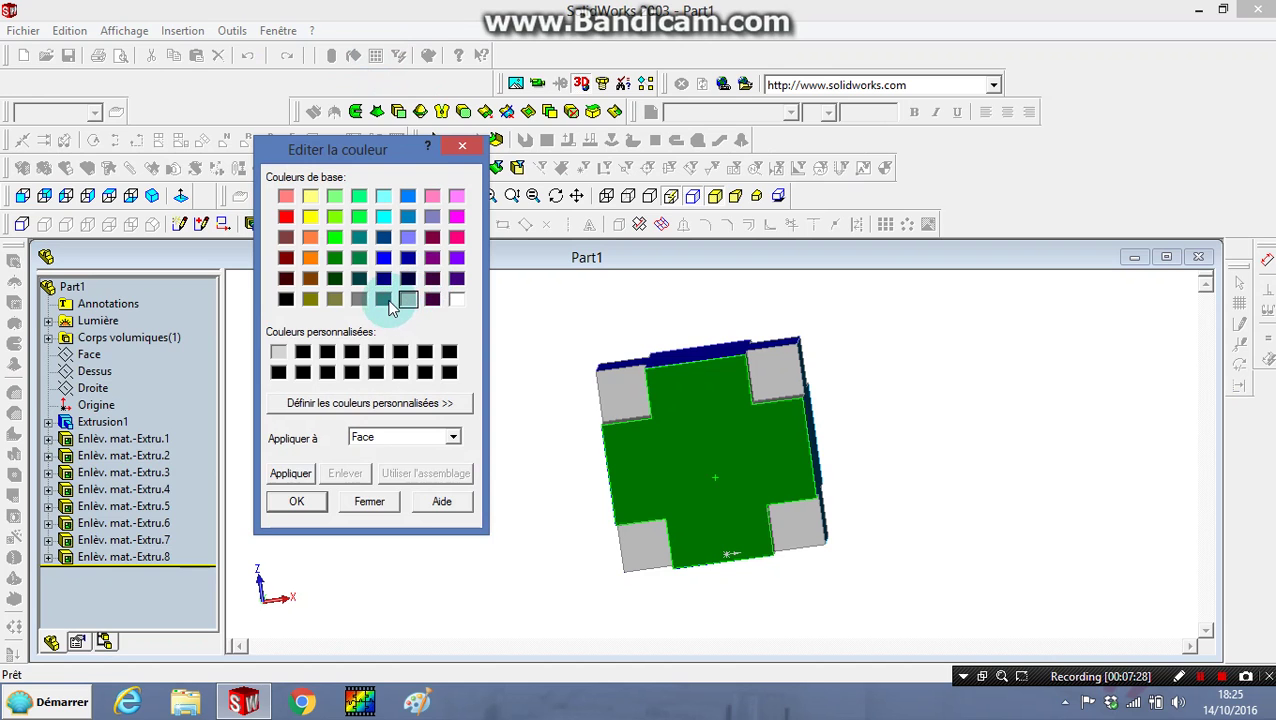
left_click(308, 504)
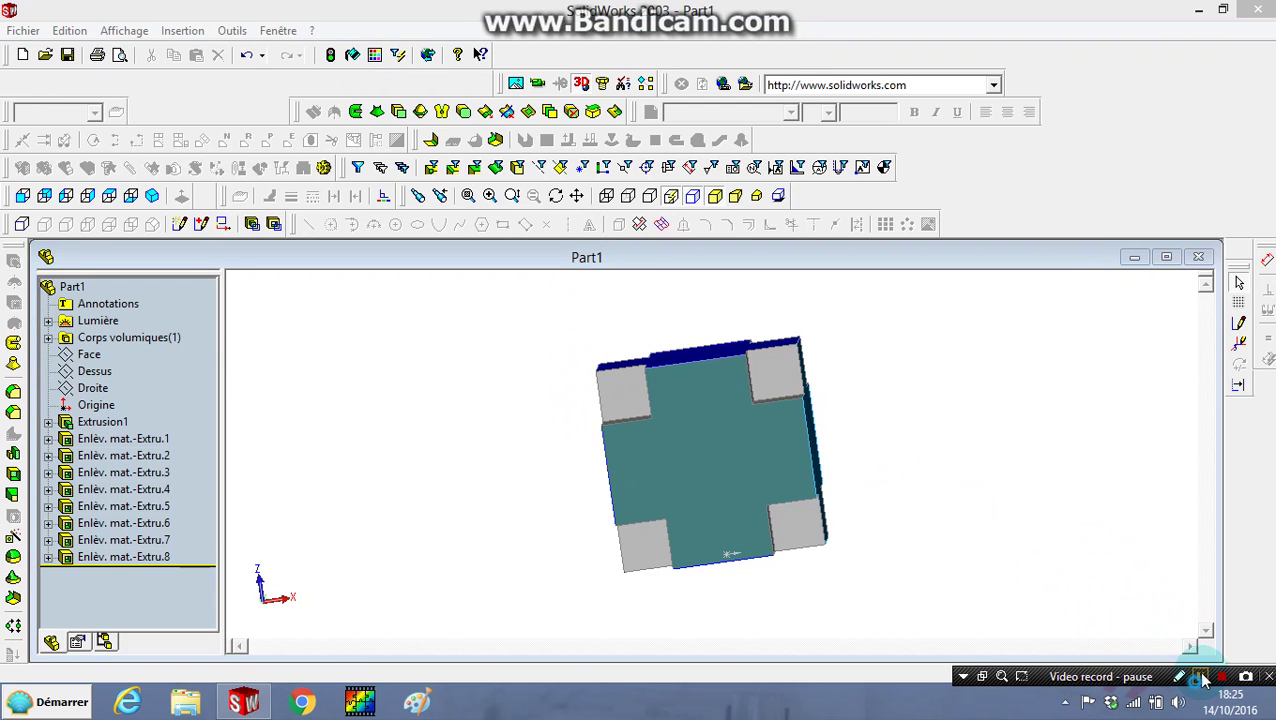
key("ctrl+7")
scroll(877, 415, "up", 2)
scroll(749, 447, "down", 3)
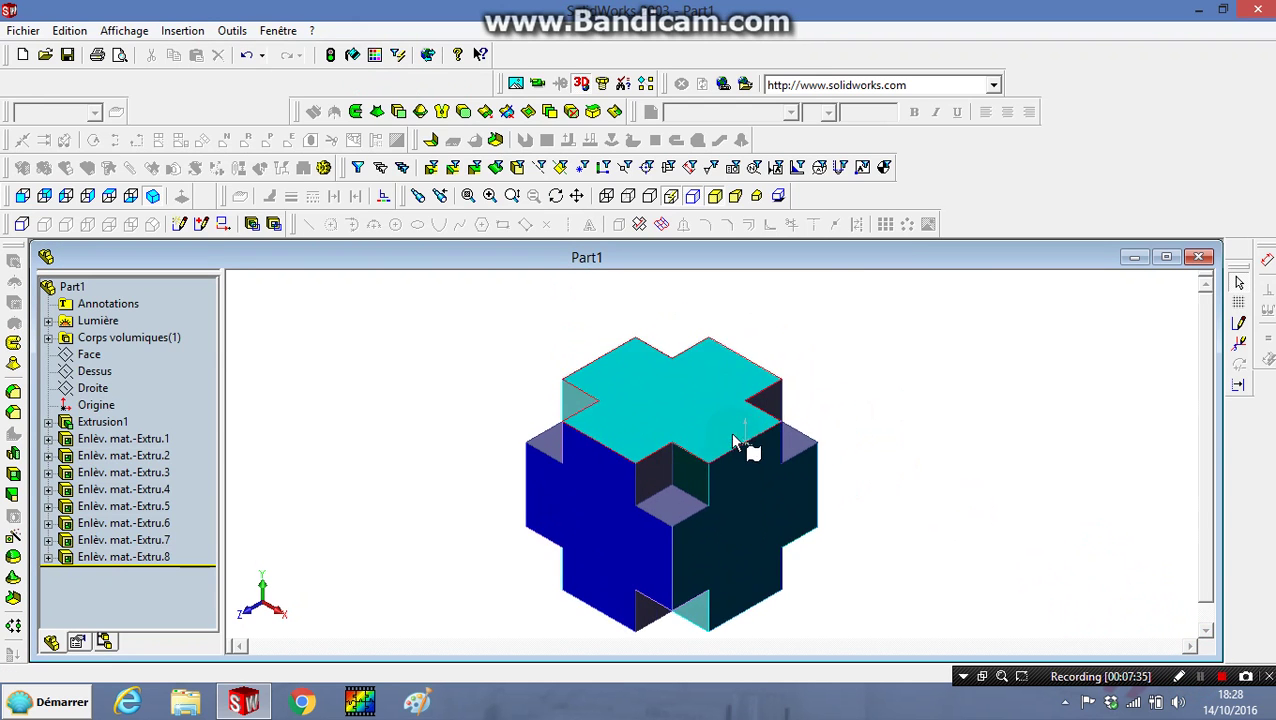
scroll(669, 607, "down", 3)
scroll(652, 627, "up", 4)
scroll(652, 627, "up", 2)
scroll(655, 584, "down", 2)
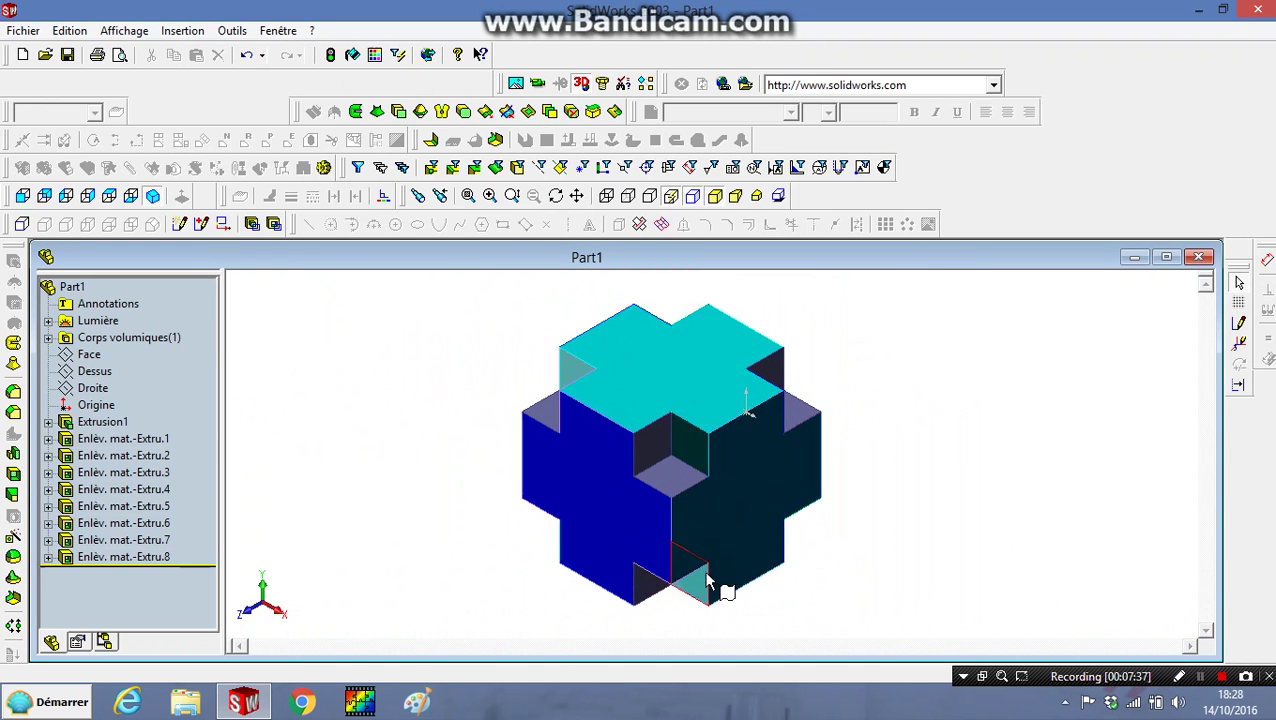
scroll(720, 589, "up", 1)
scroll(698, 598, "down", 1)
scroll(708, 455, "up", 1)
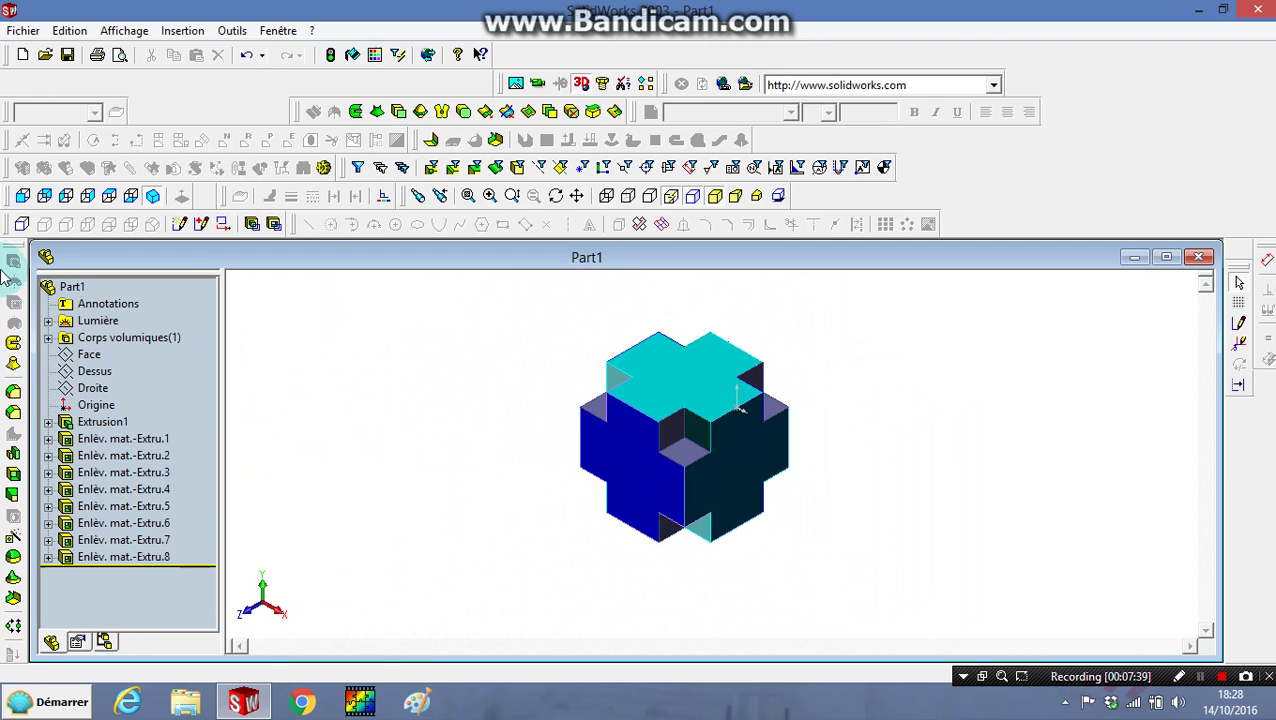
left_click(22, 198)
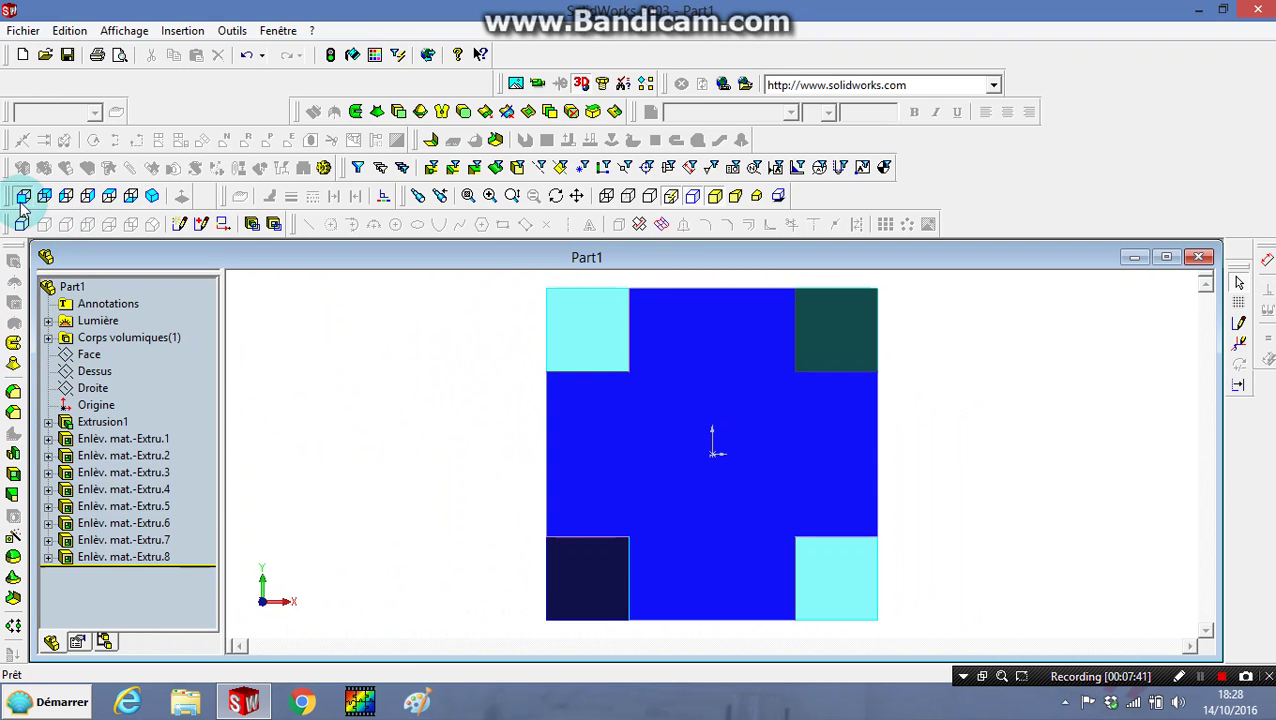
left_click(46, 198)
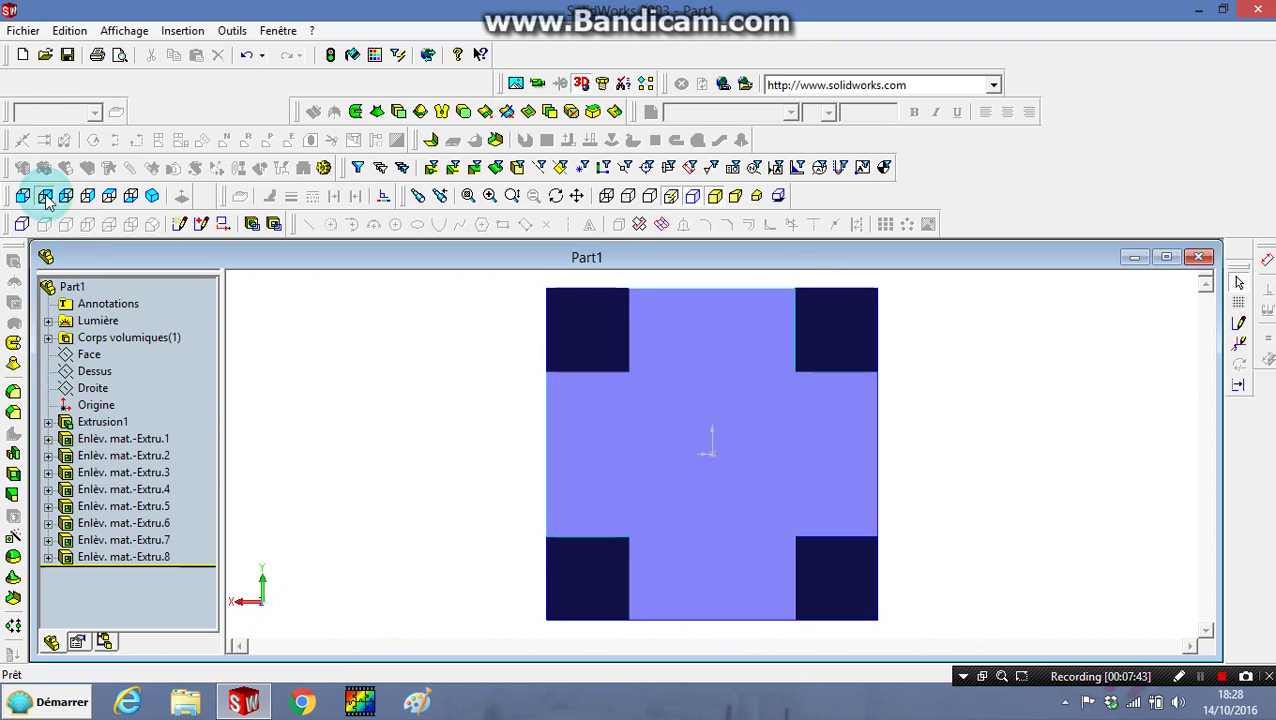
left_click(65, 197)
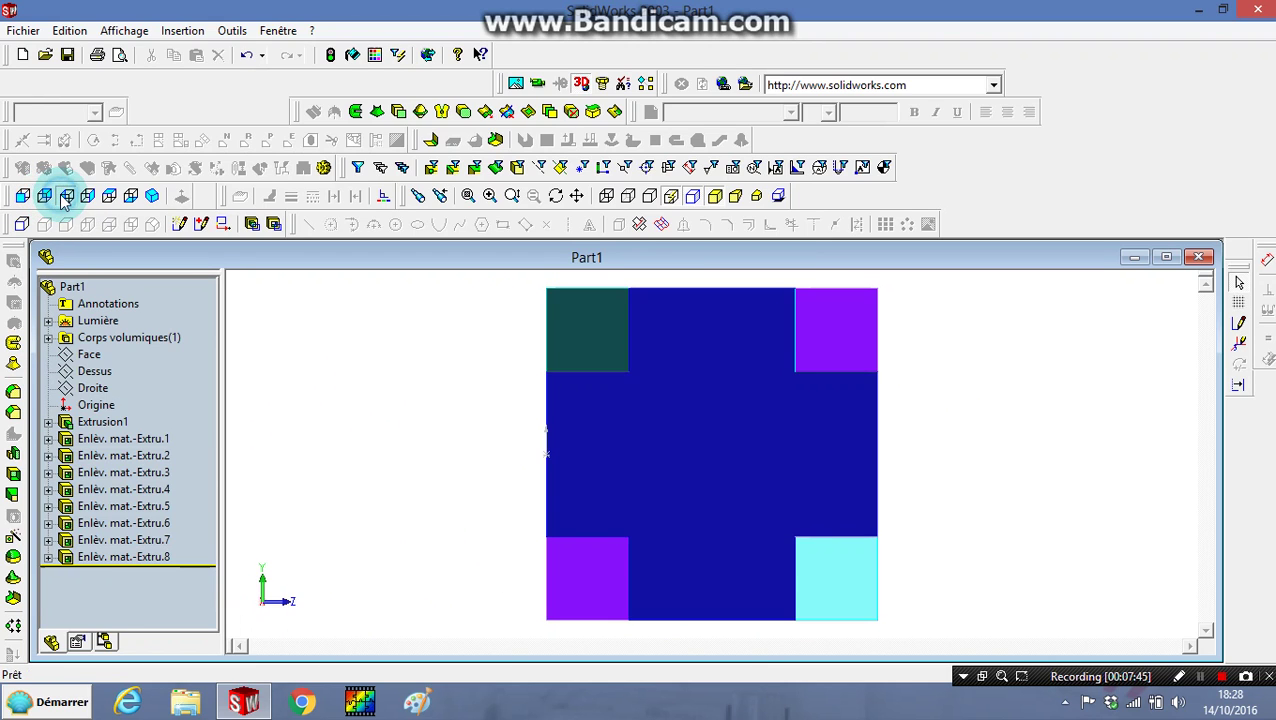
left_click(88, 195)
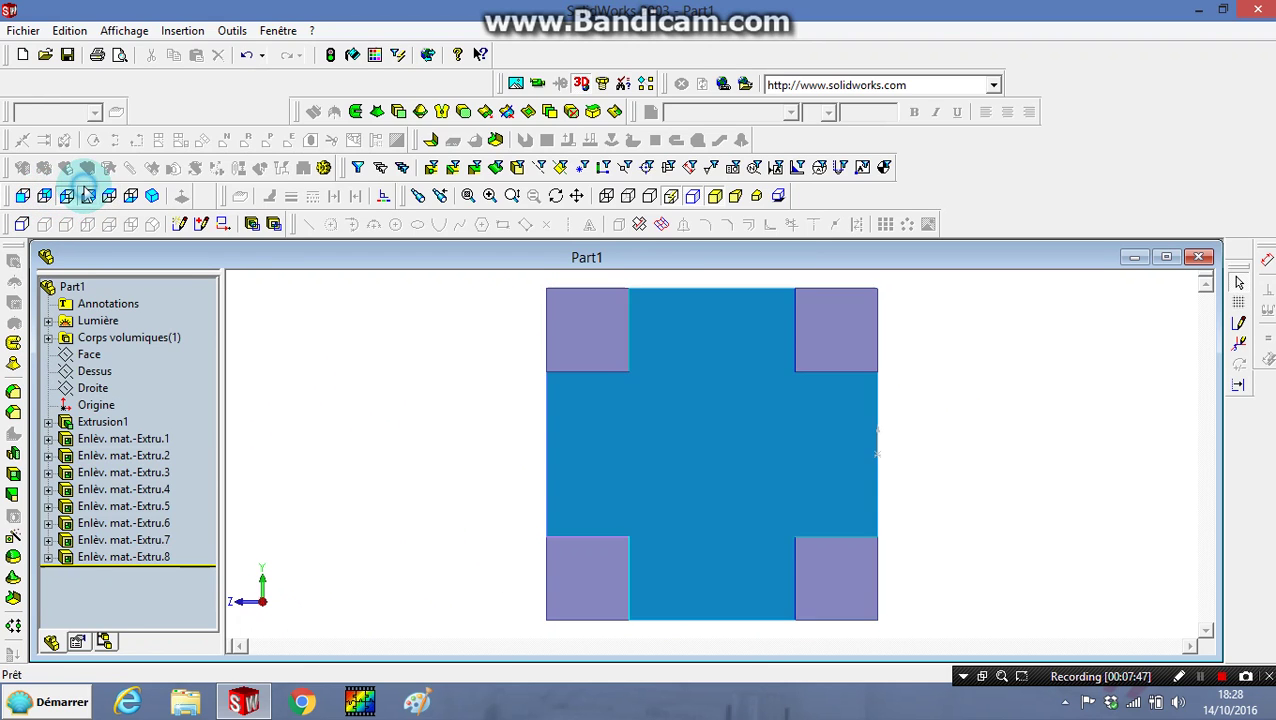
left_click(110, 197)
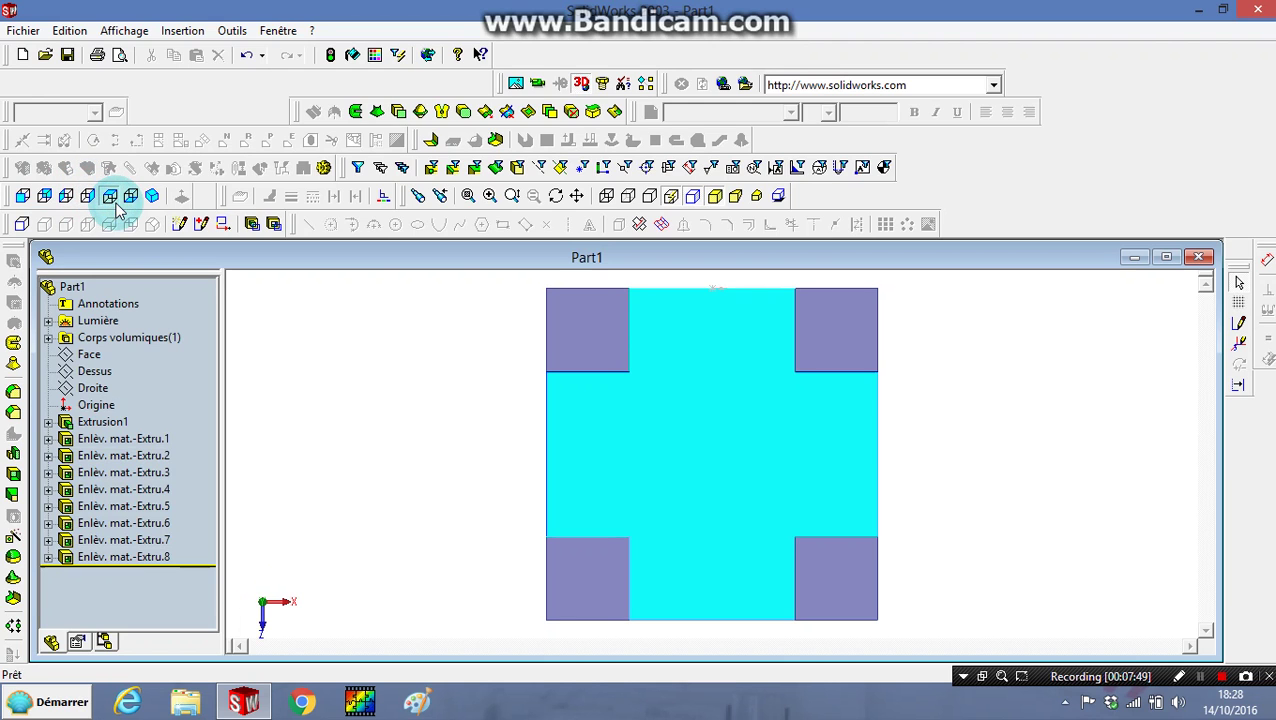
left_click(152, 197)
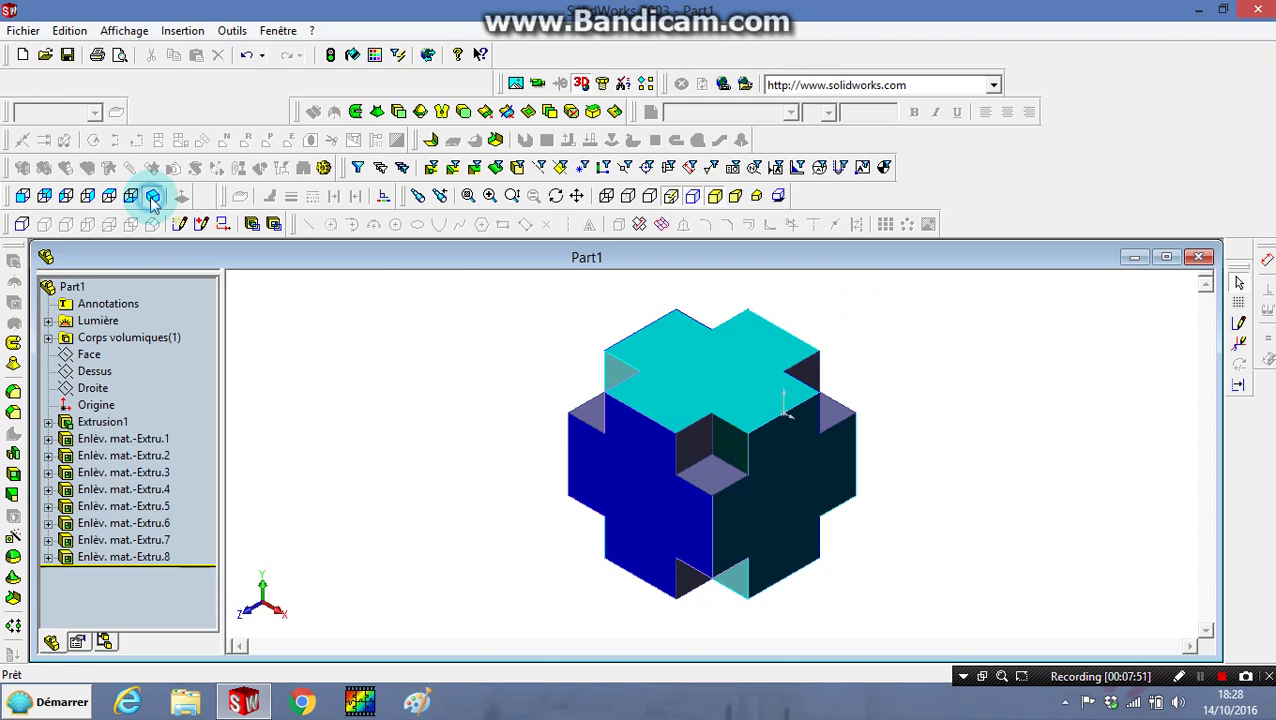
left_click(557, 197)
mouse_move(852, 319)
left_mouse_down()
mouse_move(567, 523)
mouse_move(456, 399)
mouse_move(296, 530)
mouse_move(940, 402)
mouse_move(863, 589)
mouse_move(755, 455)
mouse_move(812, 353)
mouse_move(865, 333)
mouse_move(869, 268)
mouse_move(982, 173)
mouse_move(996, 458)
mouse_move(1017, 481)
mouse_move(874, 236)
mouse_move(943, 433)
mouse_move(500, 452)
mouse_move(720, 273)
mouse_move(877, 339)
mouse_move(917, 285)
left_mouse_up()
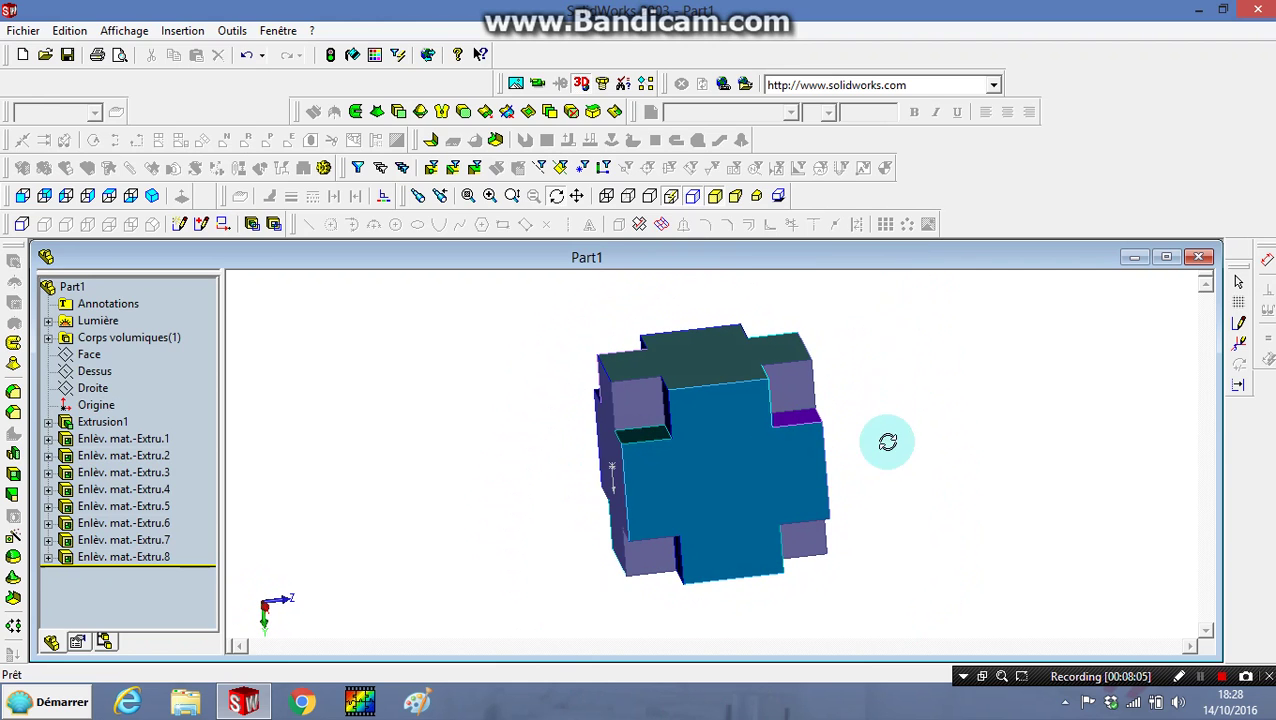
left_click(164, 196)
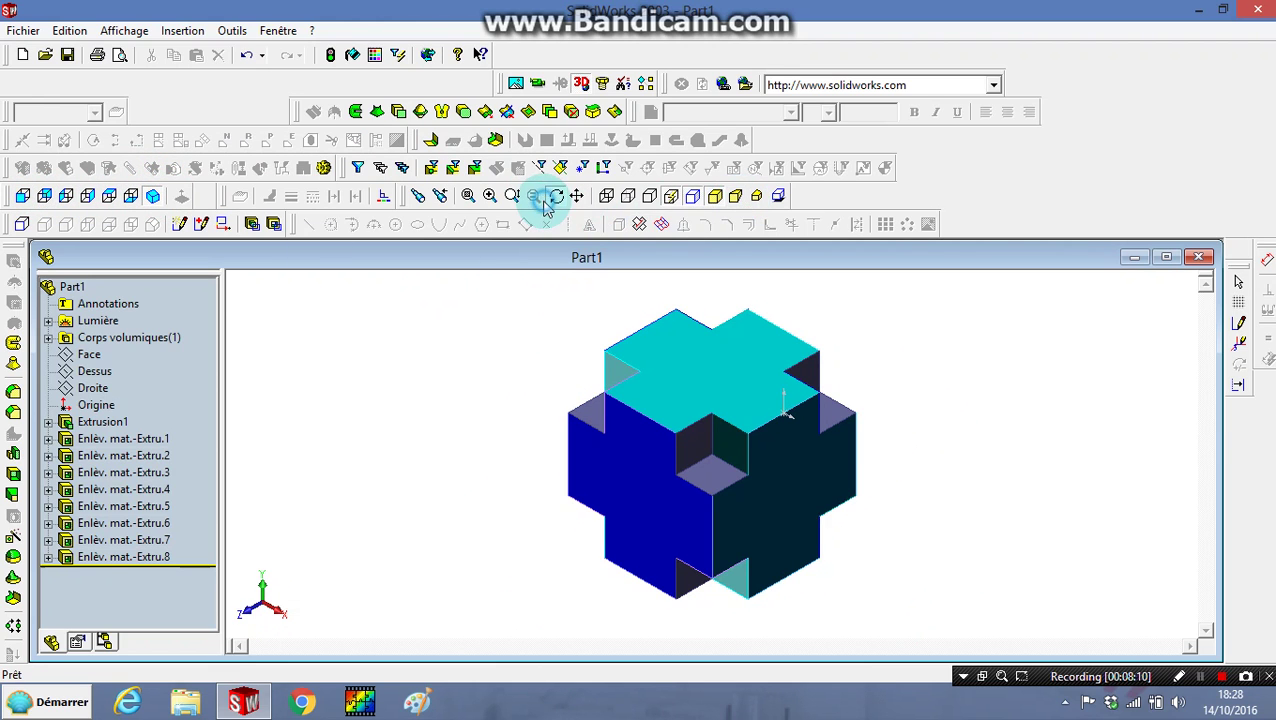
left_click(574, 204)
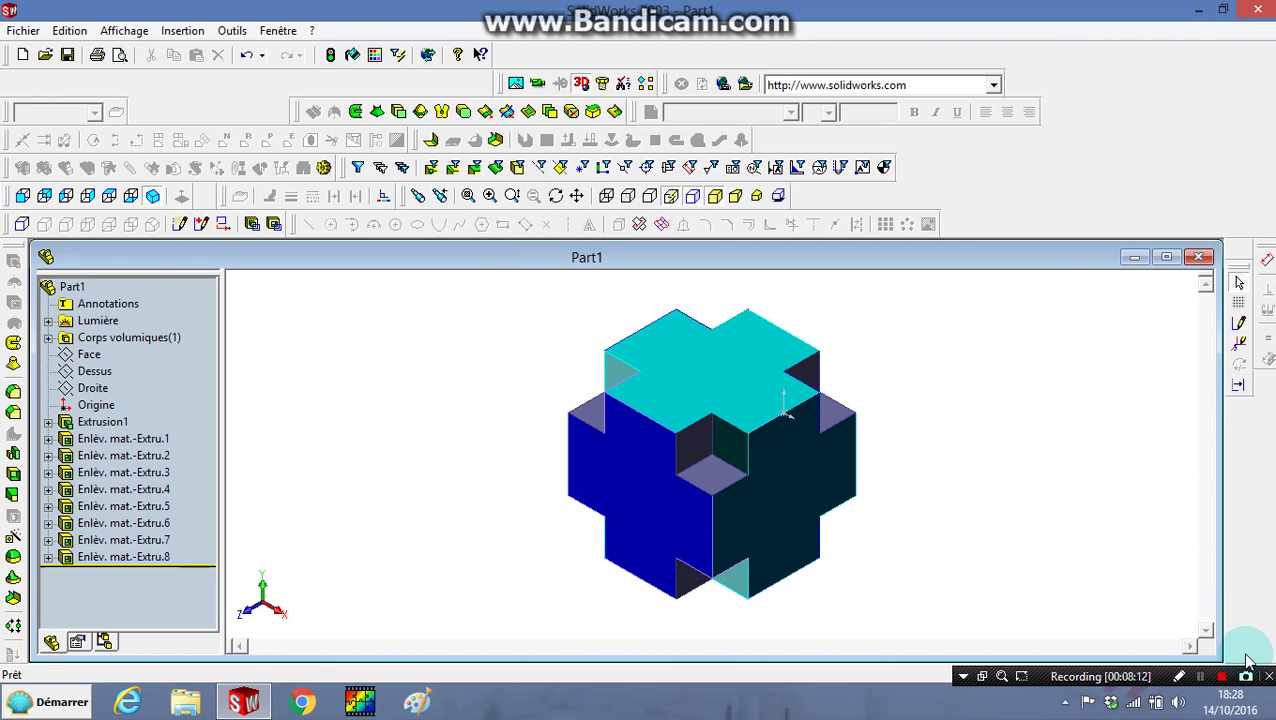
scroll(1176, 555, "up", 3)
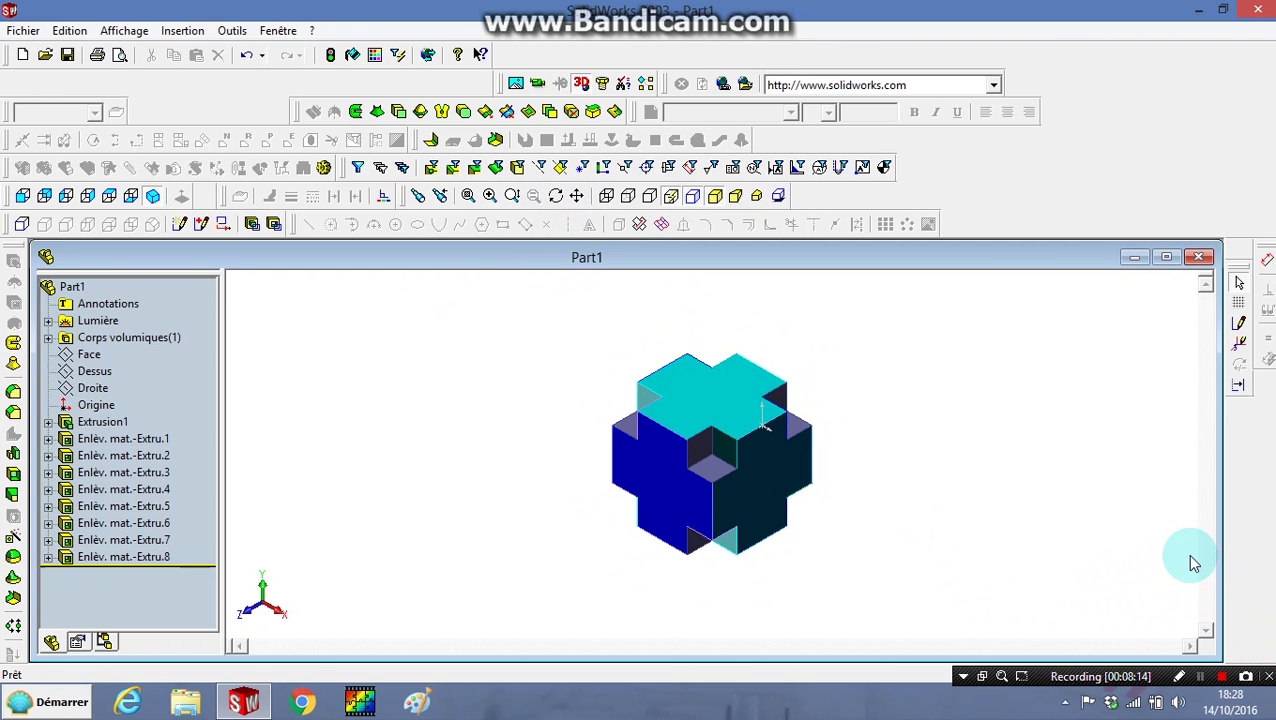